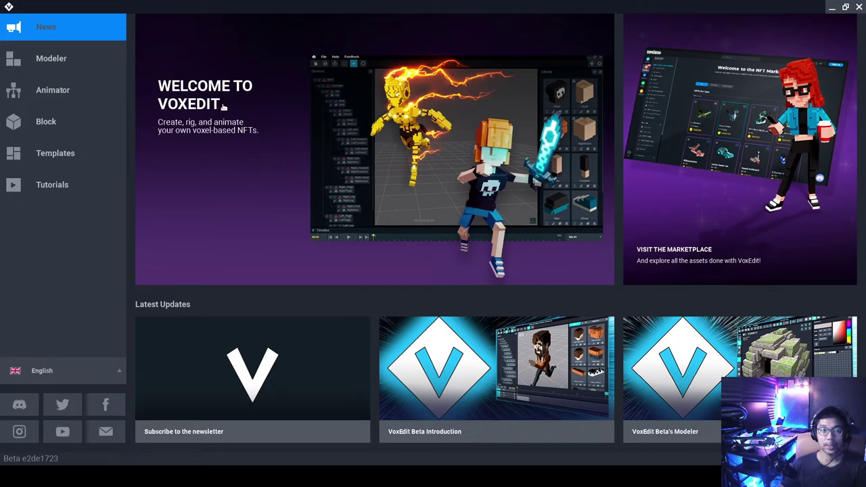
click(85, 56)
click(85, 93)
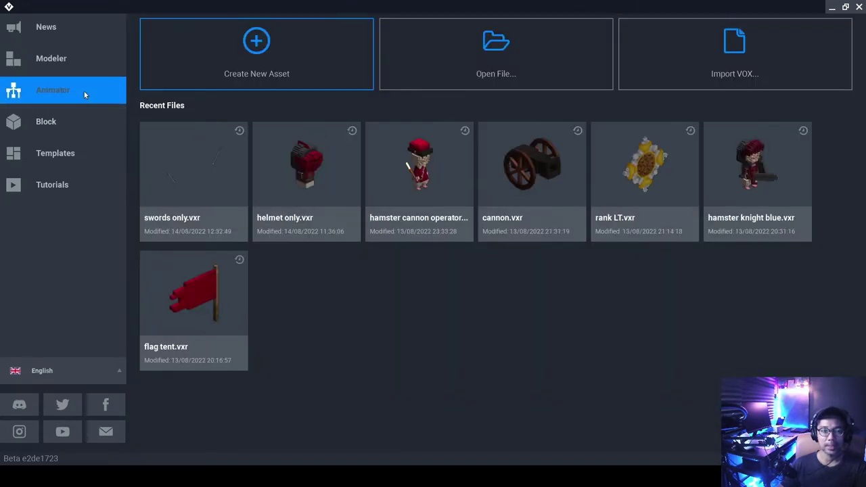
click(83, 125)
click(77, 154)
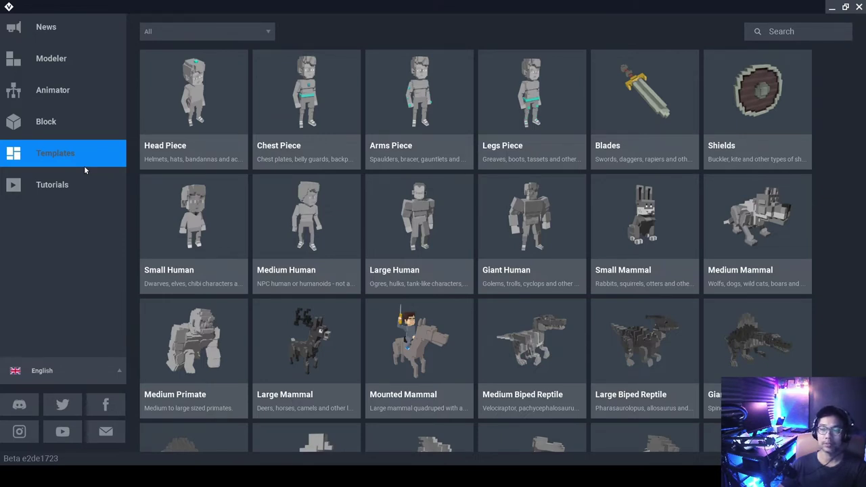
Create a new Animator asset named "floor lamp" in the VoxEdit folder.
click(58, 89)
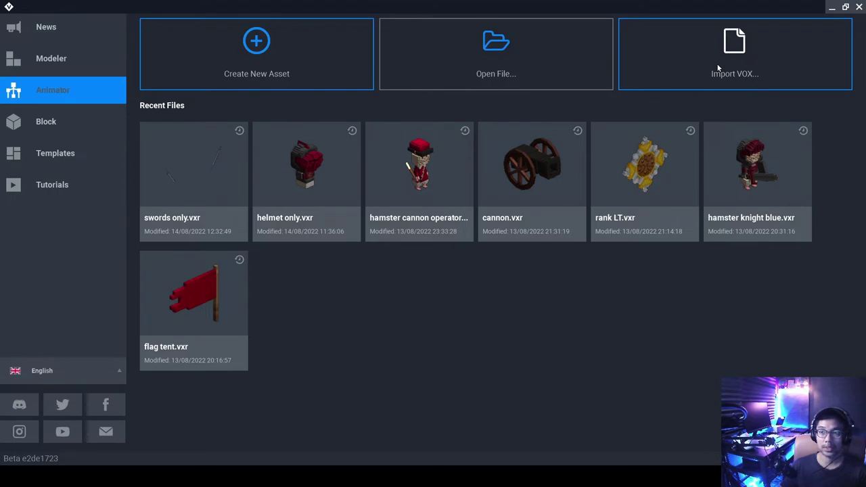
click(263, 56)
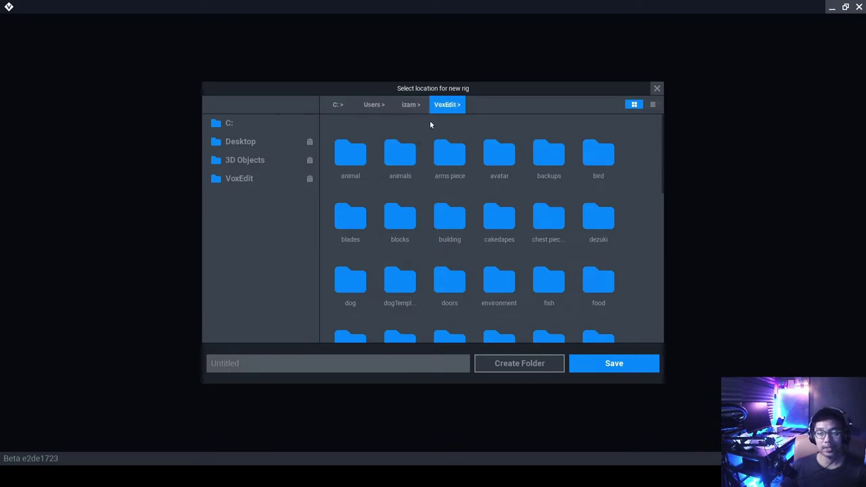
click(298, 364)
text(floor)
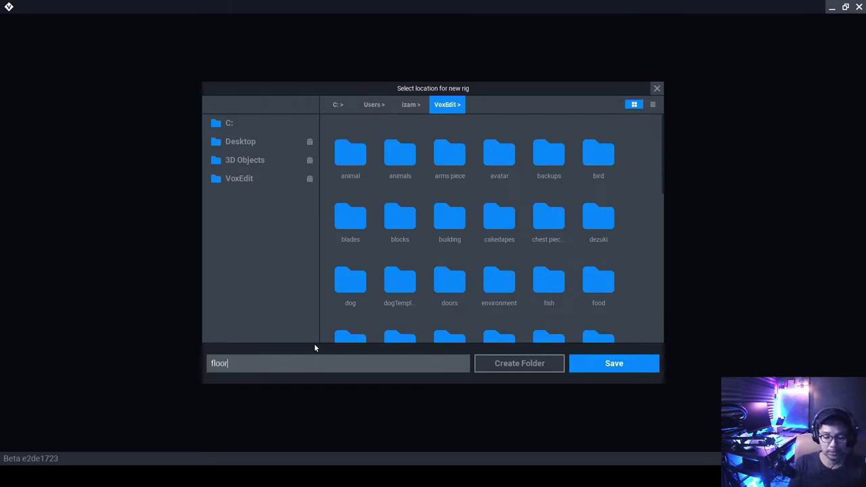
text( lamp)
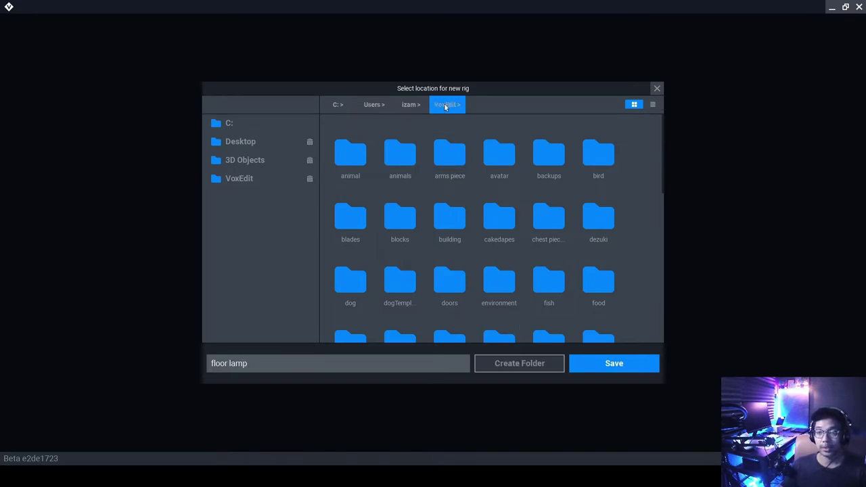
click(619, 367)
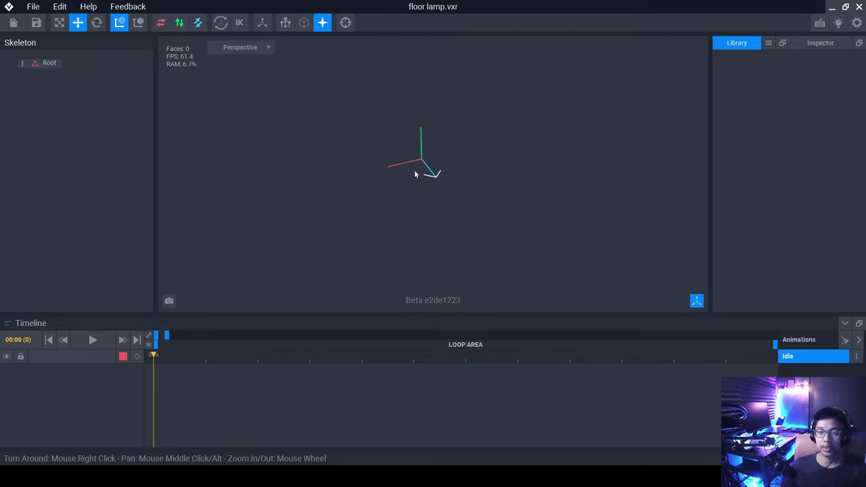
right_drag(433, 176, 418, 153)
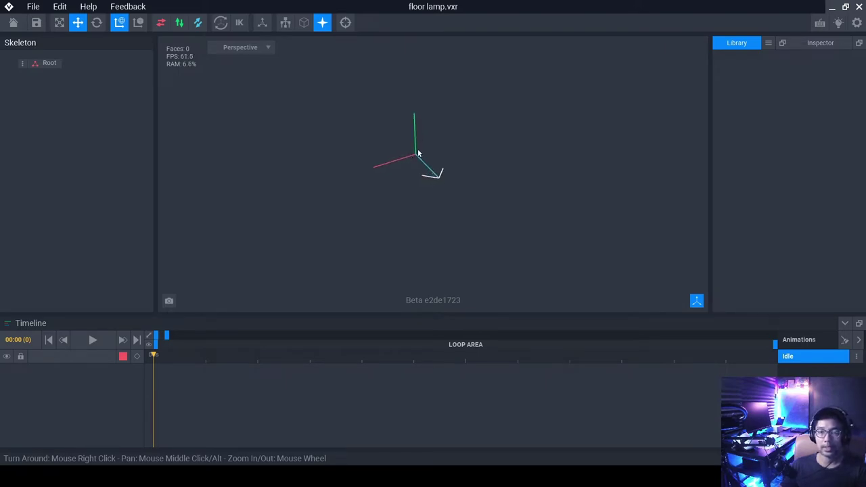
scroll(417, 123, up, 5)
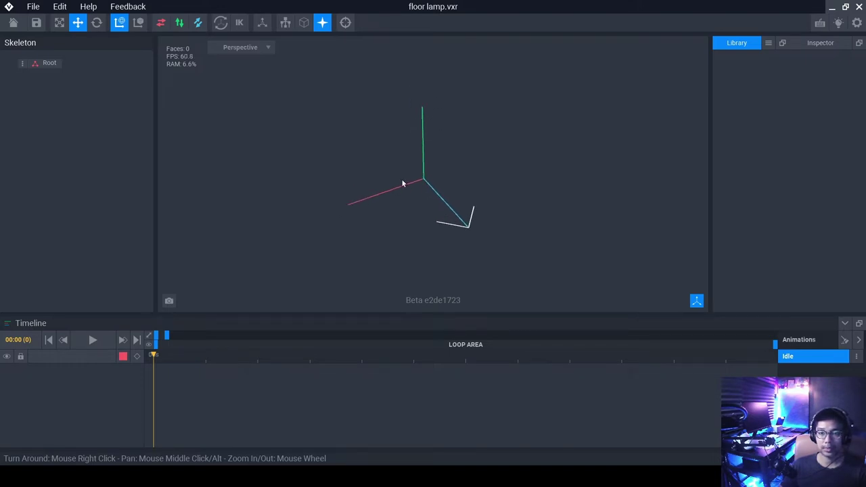
right_drag(479, 215, 474, 213)
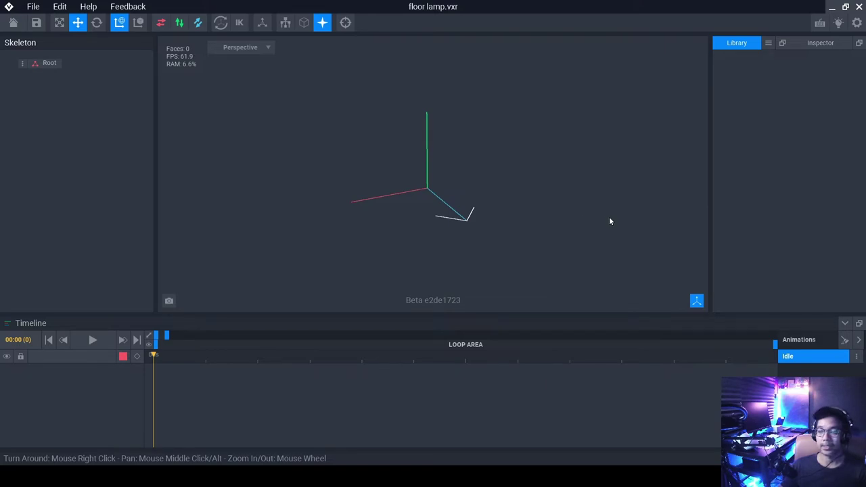
right_drag(477, 183, 480, 186)
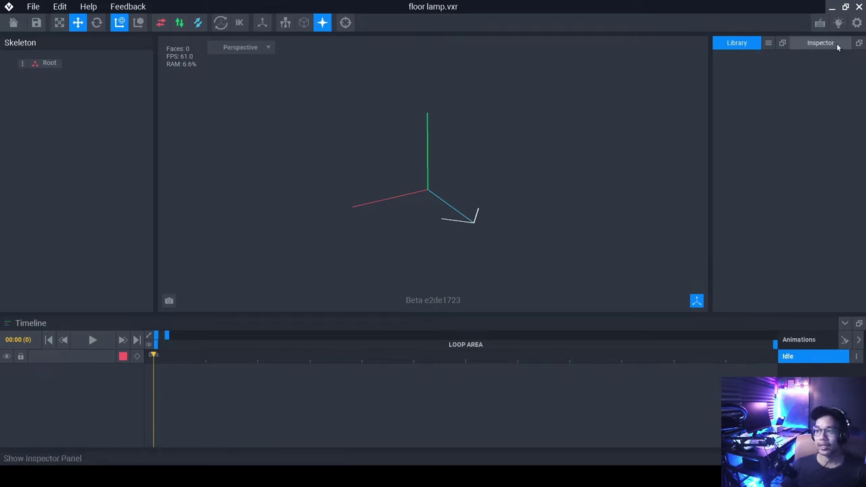
click(792, 44)
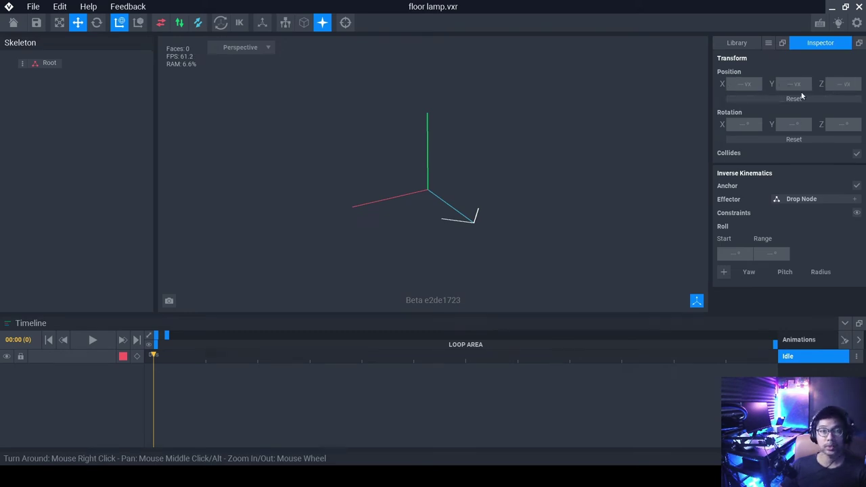
click(744, 43)
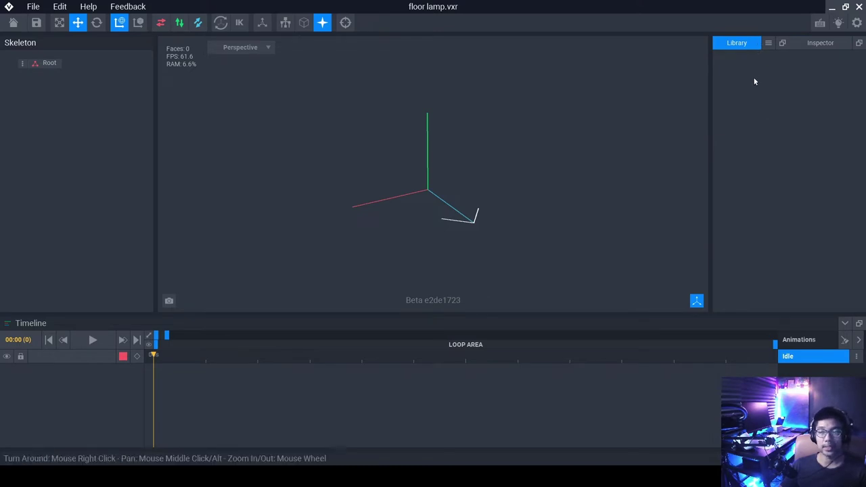
Create a new VXM model named "lamp base" in the rig's library.
click(768, 44)
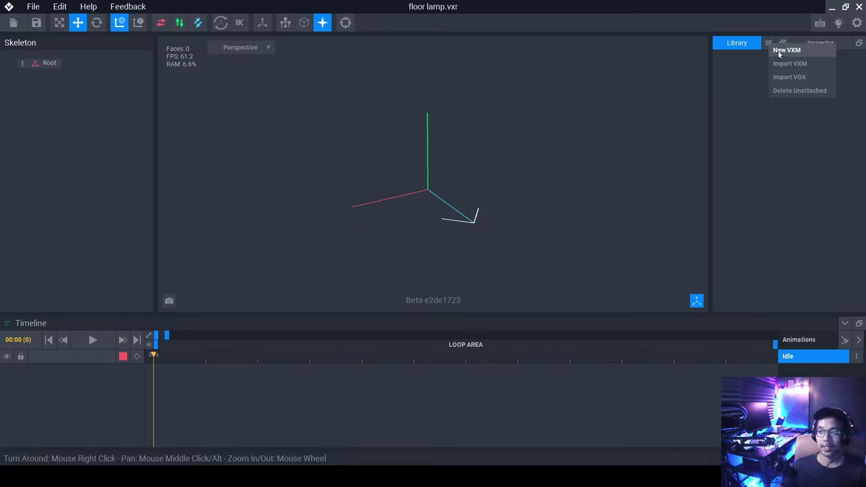
click(780, 53)
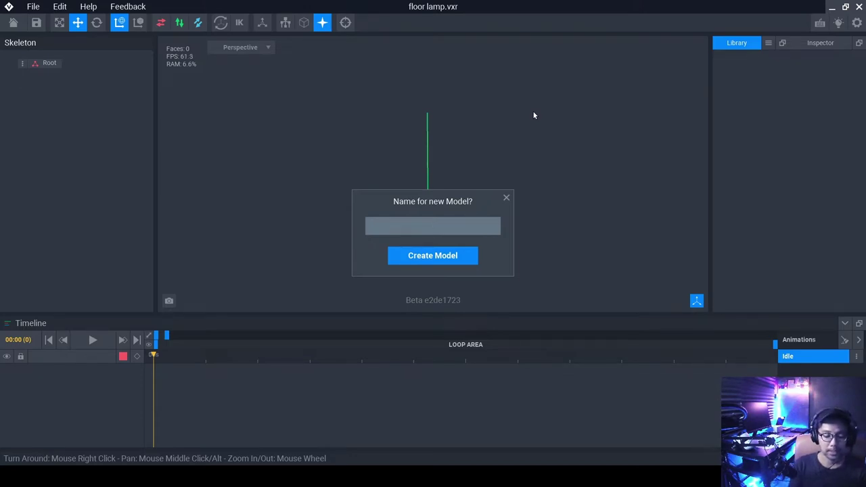
text(lamp)
text(base)
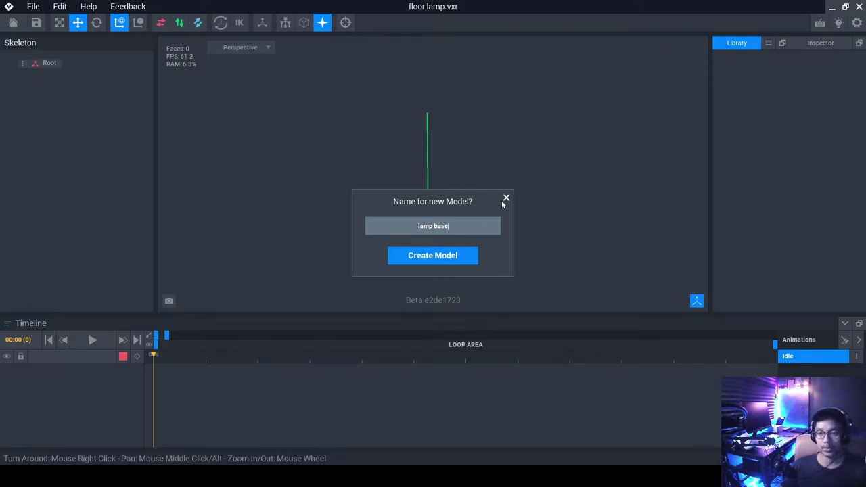
click(458, 258)
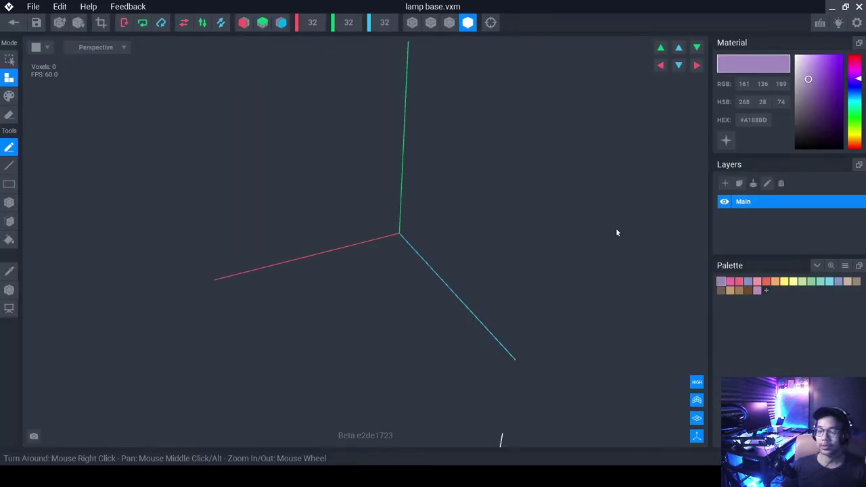
right_drag(614, 226, 456, 241)
scroll(471, 207, down, 3)
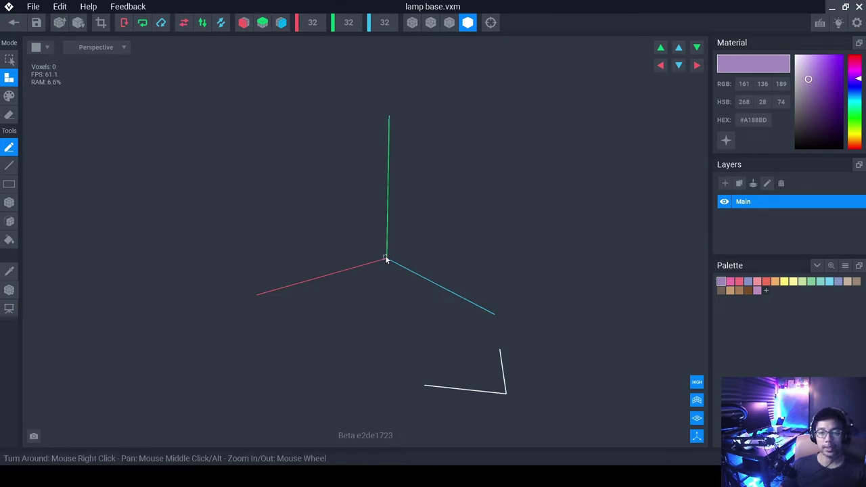
scroll(385, 145, up, 2)
right_drag(340, 131, 382, 159)
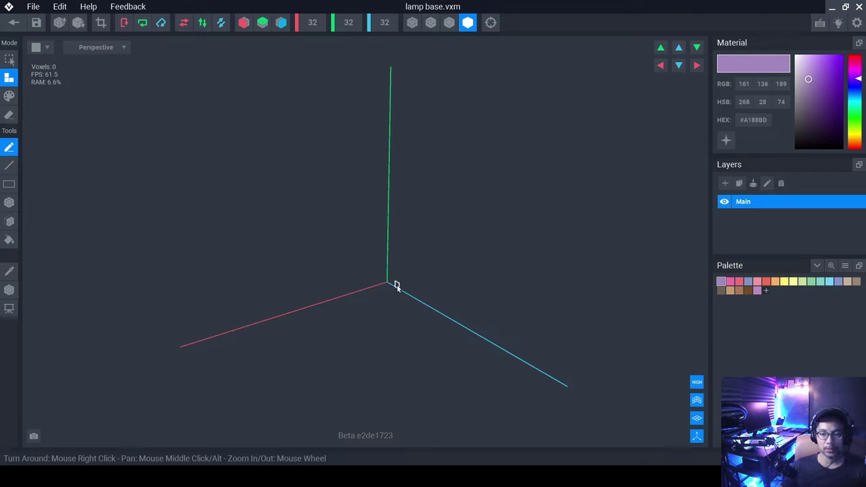
scroll(435, 273, down, 2)
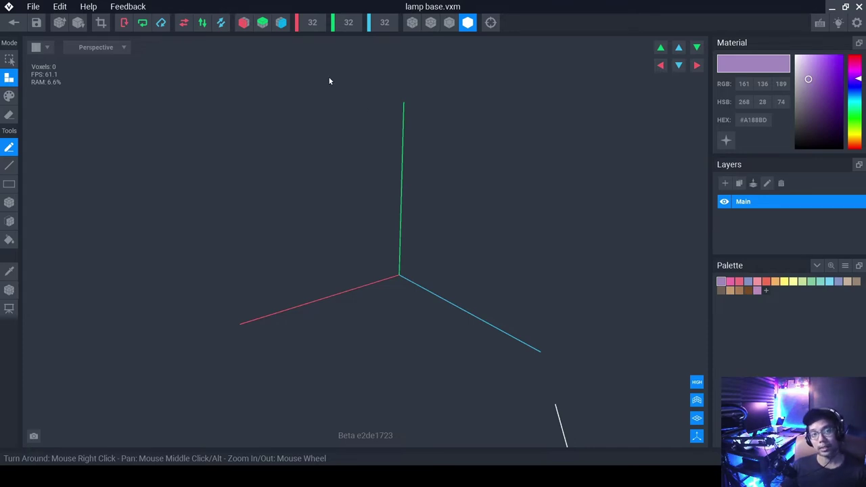
scroll(431, 150, down, 3)
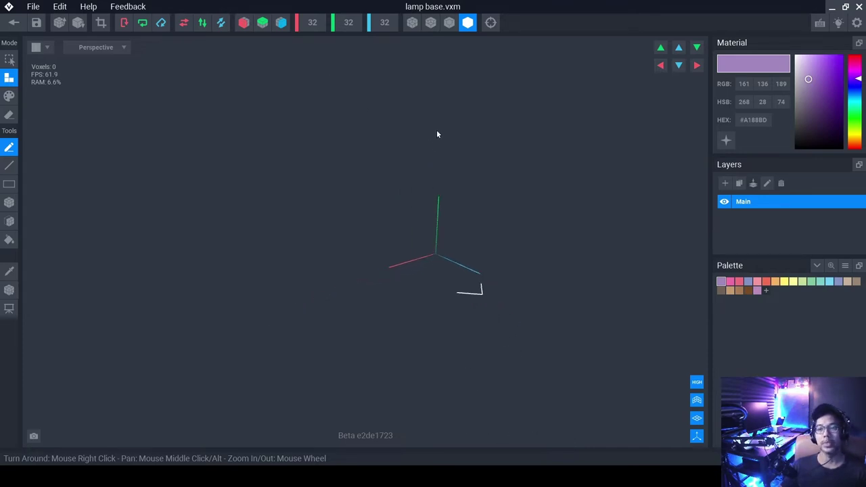
scroll(432, 149, up, 3)
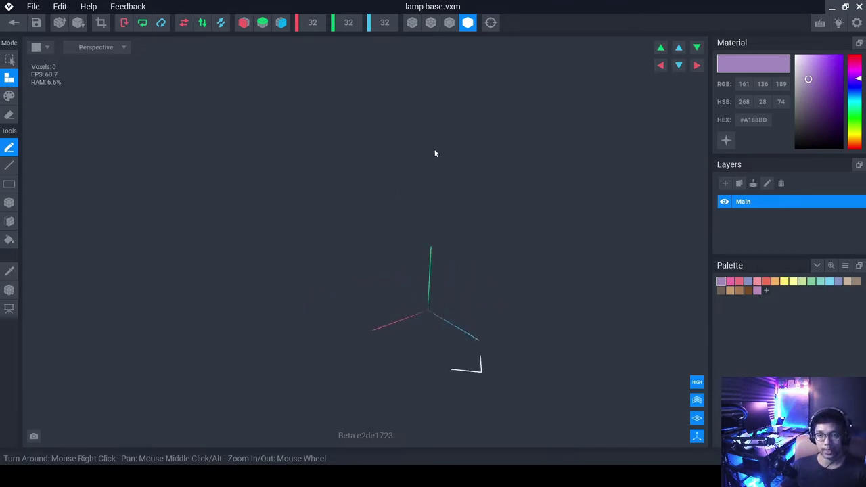
Try a volume X width of 256 for the lamp base model, and set it back to 32.
click(318, 26)
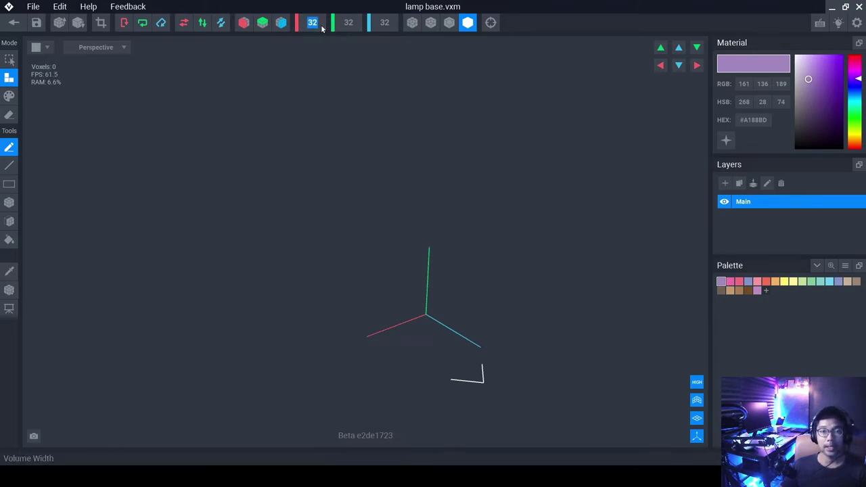
text(256)
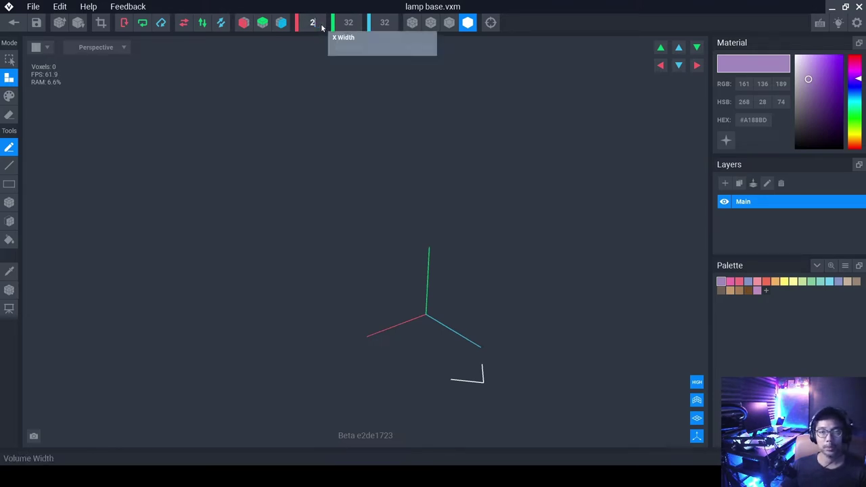
key(Return)
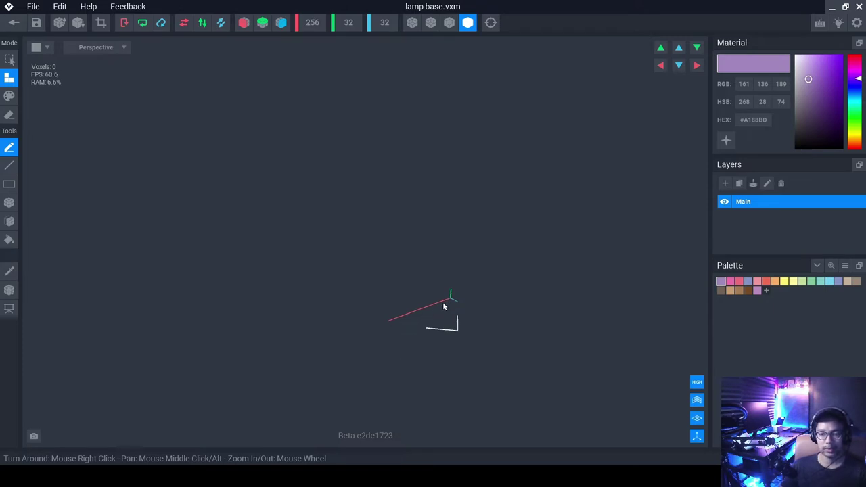
scroll(438, 309, up, 5)
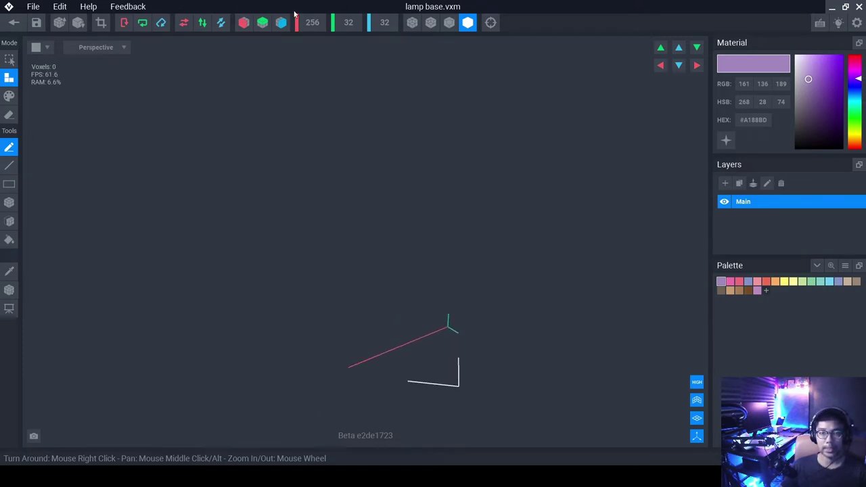
text(32)
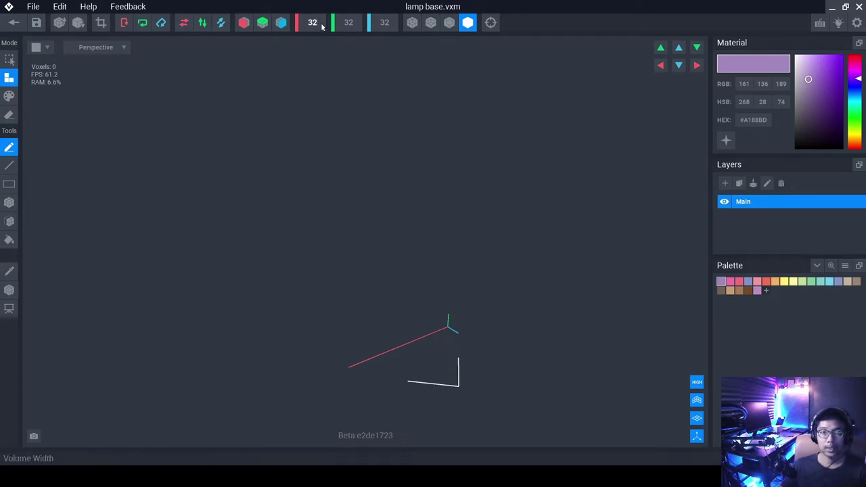
right_drag(354, 83, 439, 313)
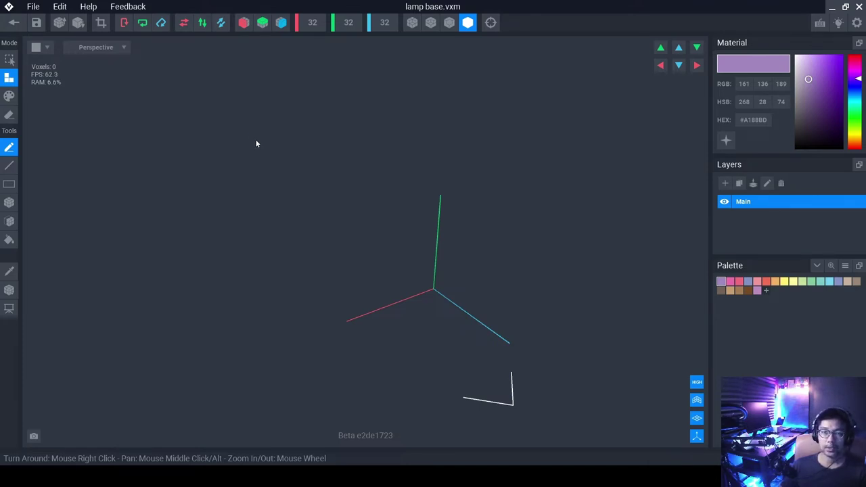
Set the lamp base model's volume to 16 wide, 64 high and 16 deep.
click(321, 32)
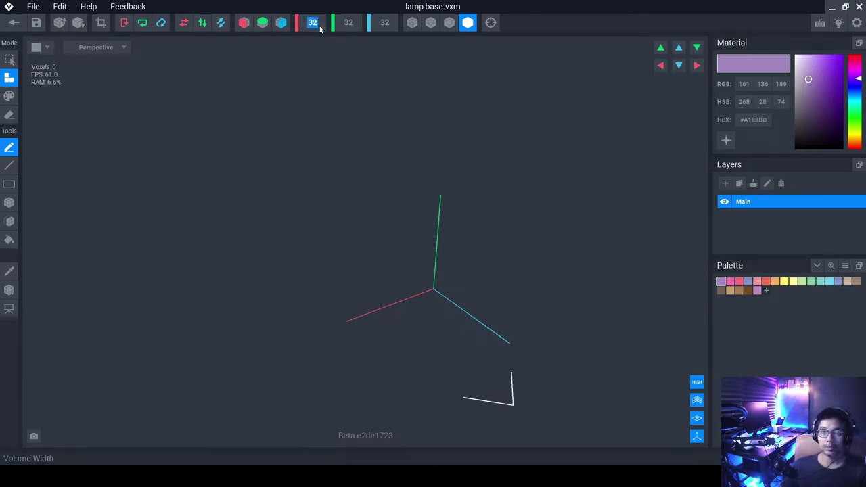
text(16)
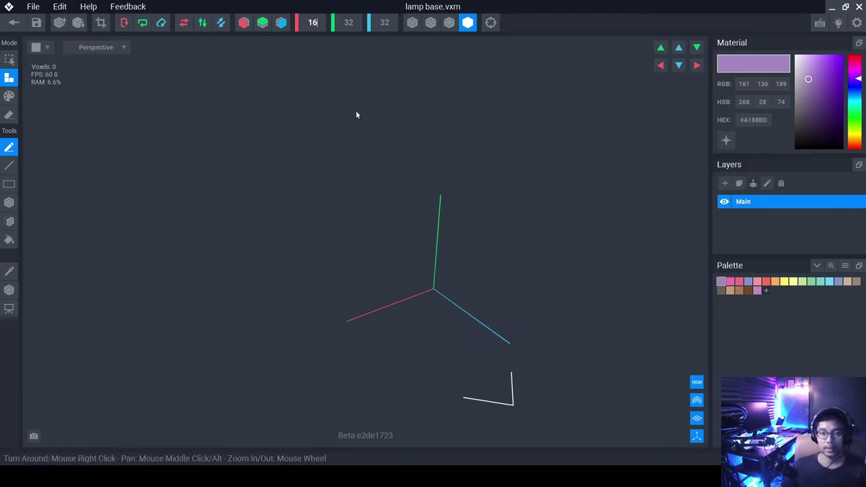
key(Return)
click(348, 23)
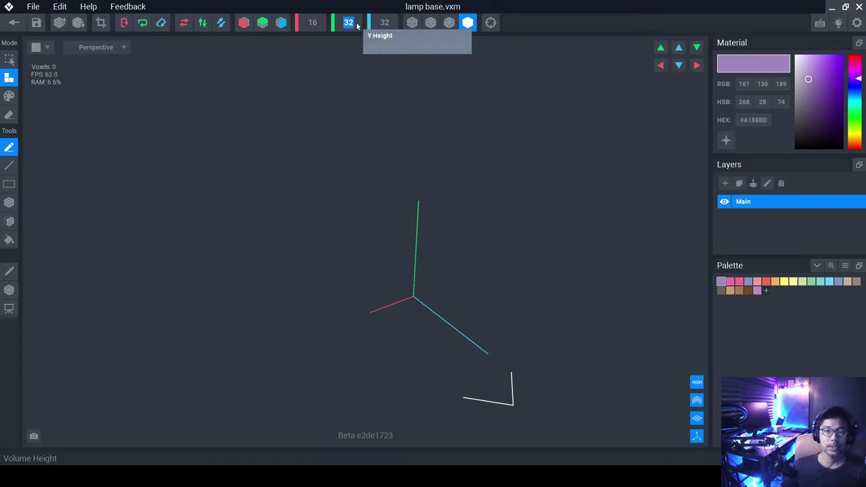
text(64)
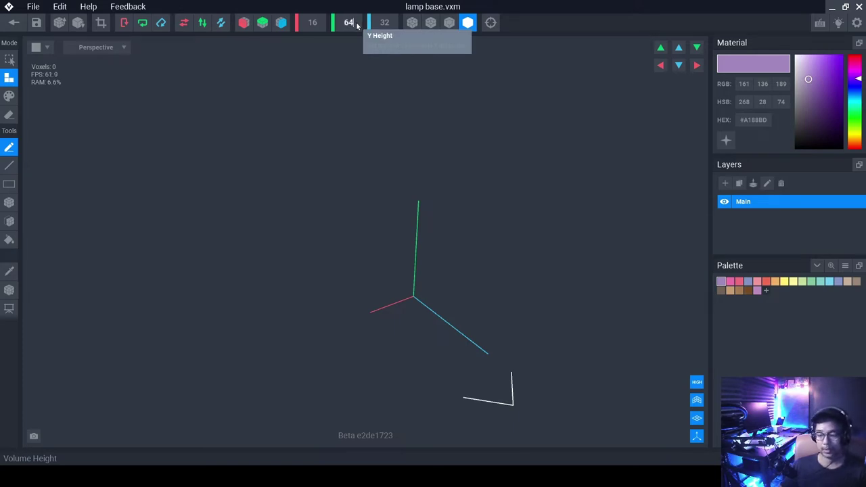
key(Return)
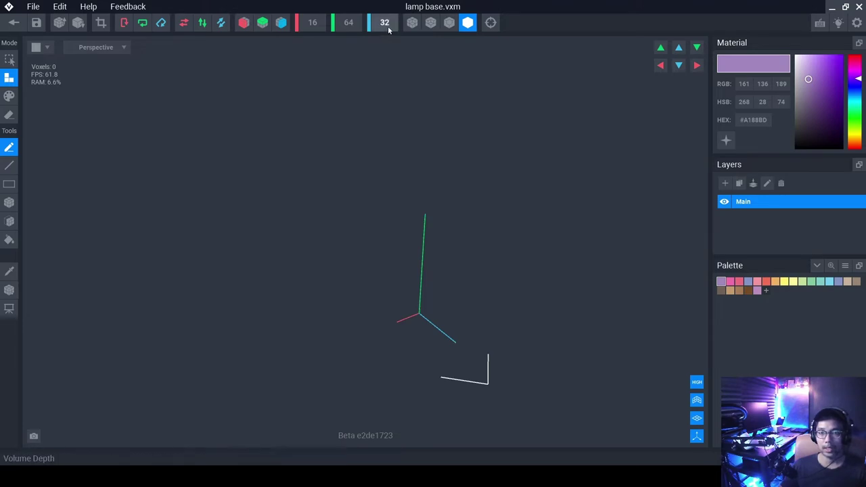
text(16)
key(Tab)
scroll(444, 301, up, 3)
scroll(436, 314, up, 2)
right_drag(467, 197, 462, 268)
scroll(456, 262, down, 3)
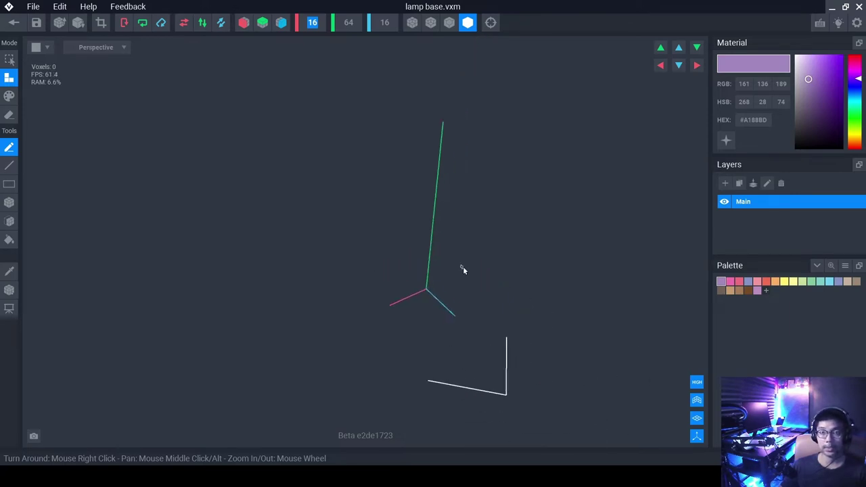
click(9, 59)
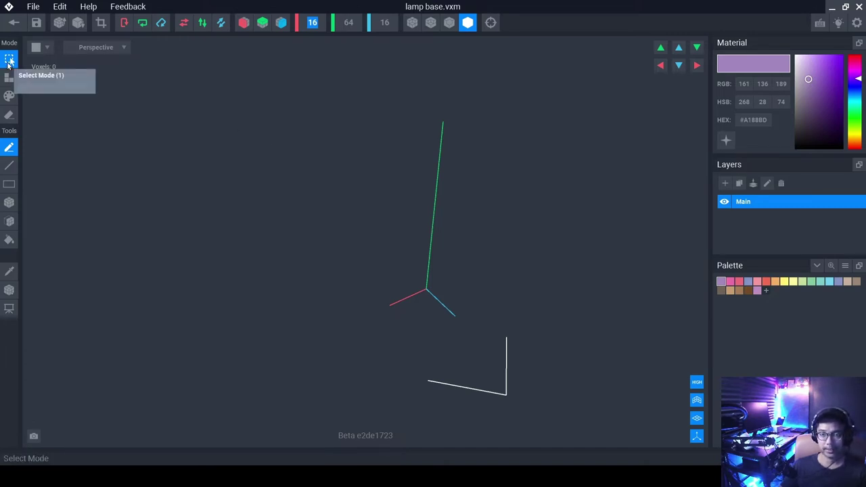
click(10, 79)
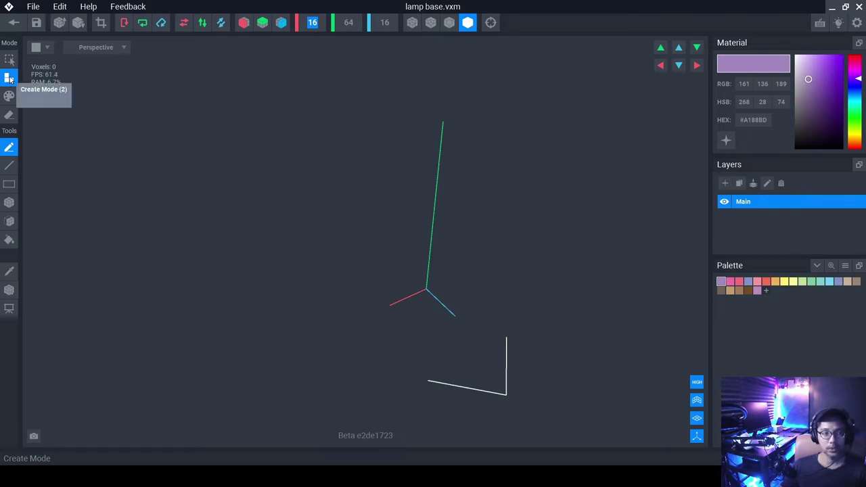
click(9, 96)
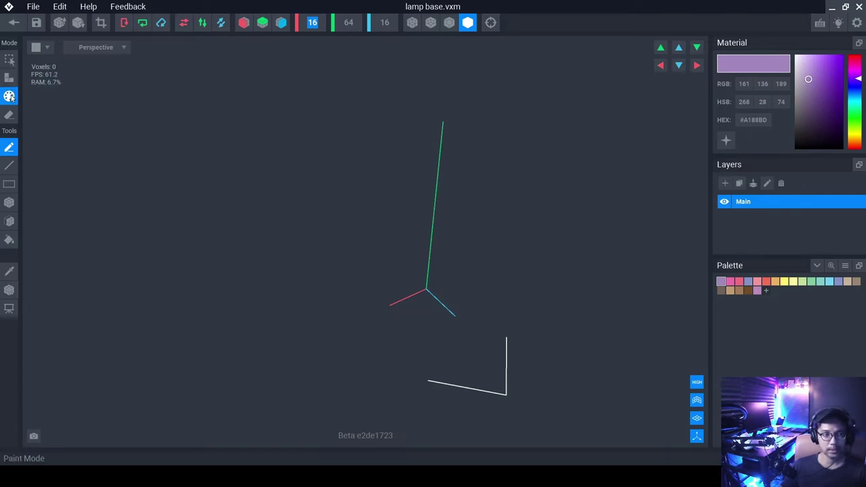
click(9, 115)
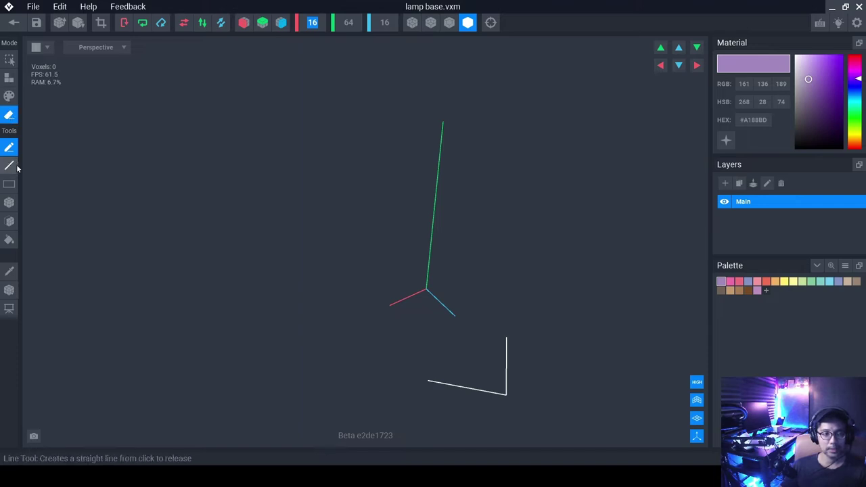
Set the editor to Create mode with the Box tool active.
click(9, 78)
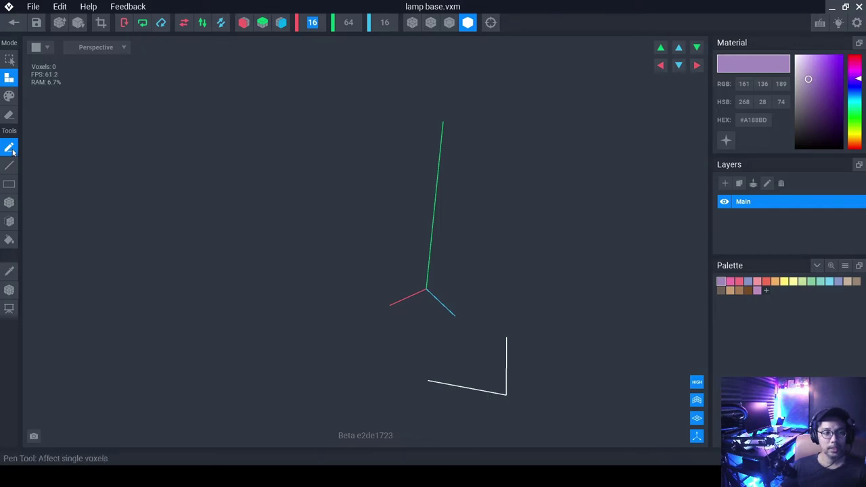
click(10, 202)
click(14, 150)
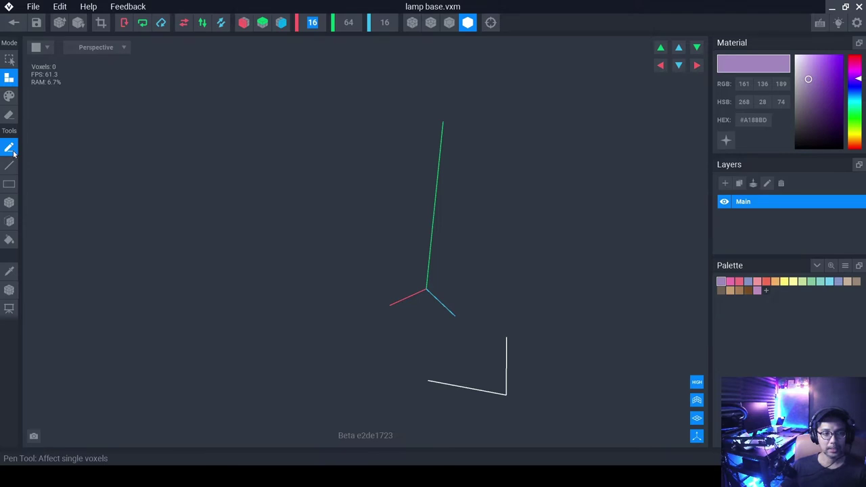
click(10, 201)
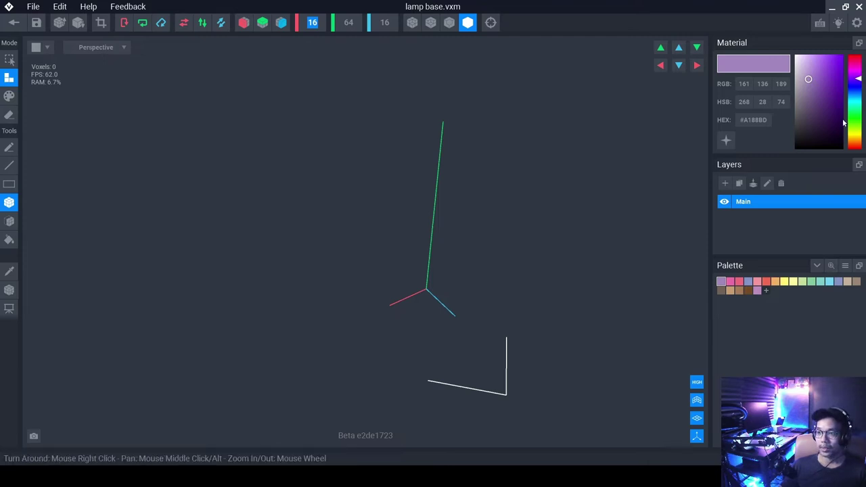
Add a new palette swatch and set its colour to a very dark grey, #26232A.
click(765, 291)
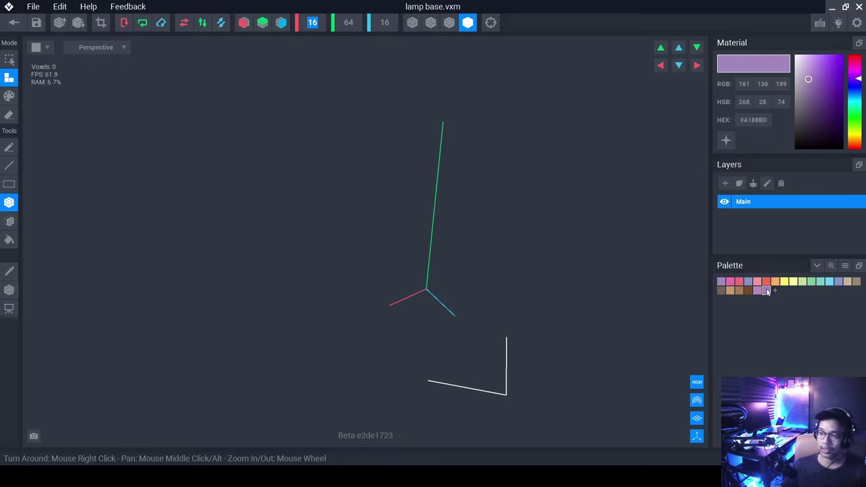
click(819, 108)
mouse_move(819, 108)
mouse_down()
mouse_move(806, 139)
mouse_move(827, 112)
mouse_move(822, 138)
mouse_move(804, 136)
mouse_up()
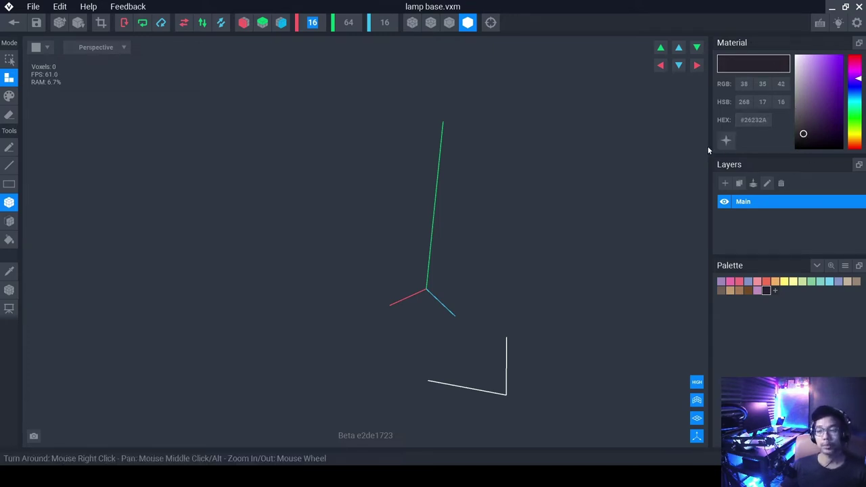
Draw a dark slab 16 × 1 × 16 voxels from the origin, filling the volume's floor.
middle_drag(381, 279, 431, 268)
mouse_move(438, 271)
middle_down()
mouse_move(442, 257)
mouse_move(445, 269)
middle_up()
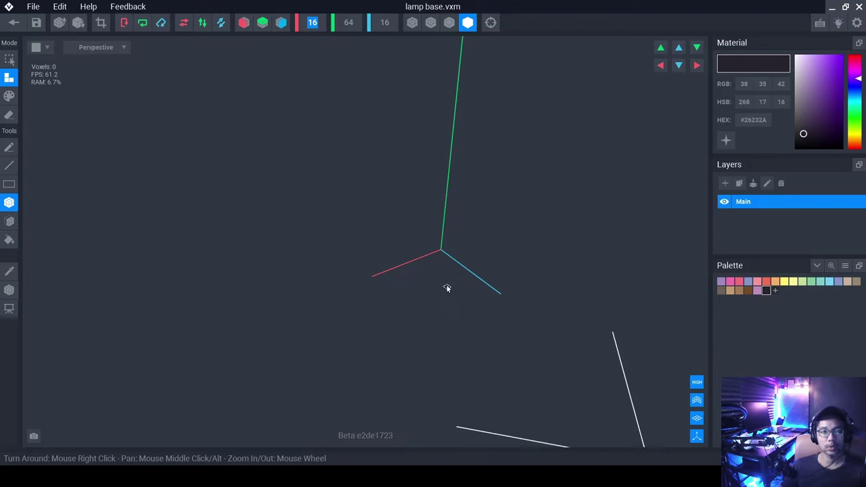
mouse_move(445, 271)
middle_down()
mouse_move(451, 290)
mouse_move(443, 257)
middle_up()
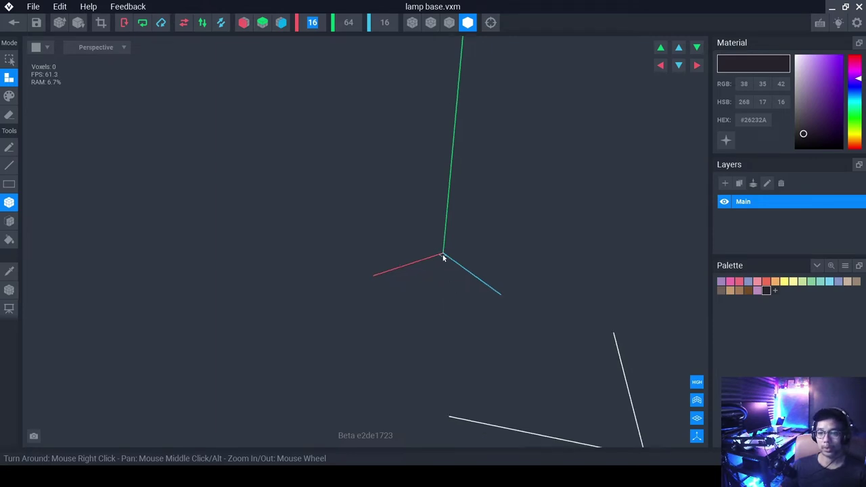
right_drag(406, 287, 416, 269)
drag(444, 248, 419, 340)
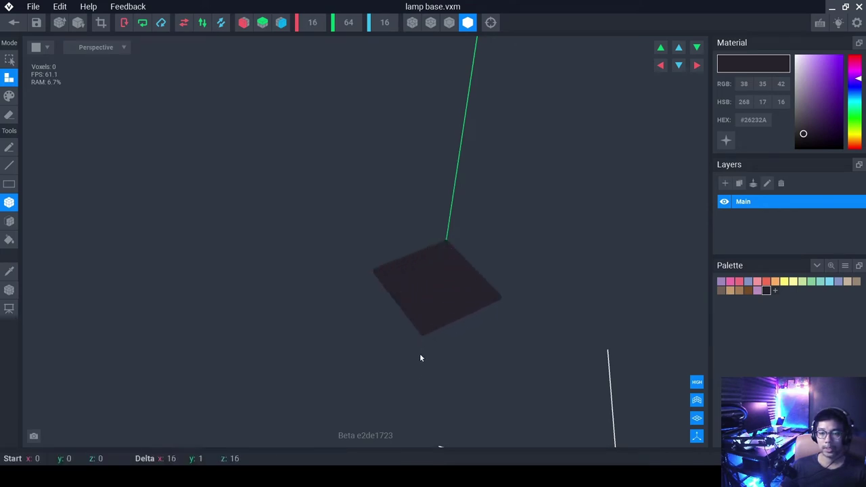
drag(407, 388, 404, 381)
right_drag(437, 290, 383, 245)
scroll(518, 284, down, 2)
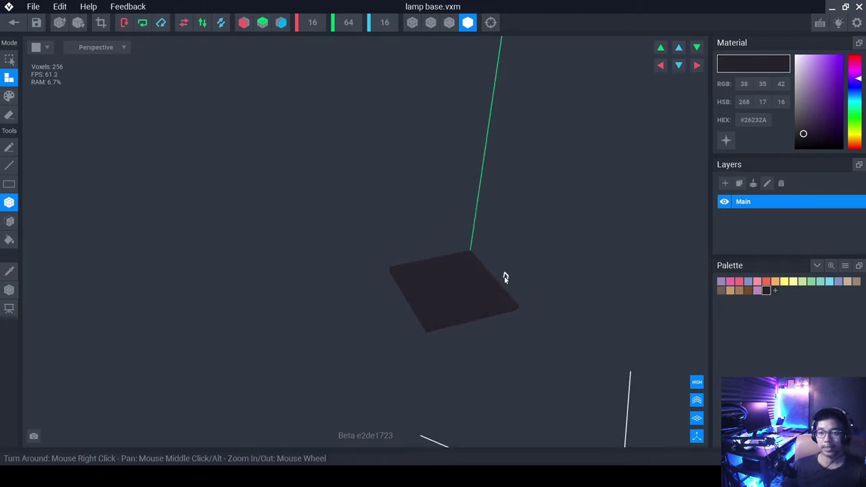
scroll(480, 305, up, 1)
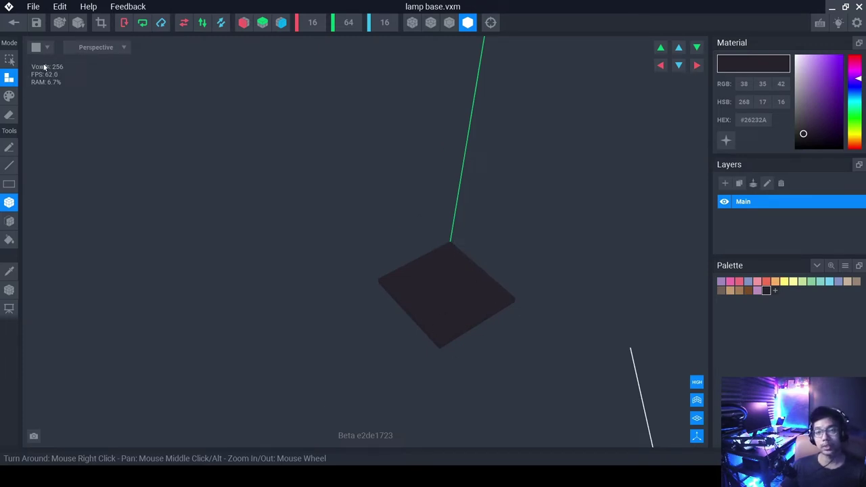
Erase the single corner voxel at each of the slab's four corners.
click(10, 115)
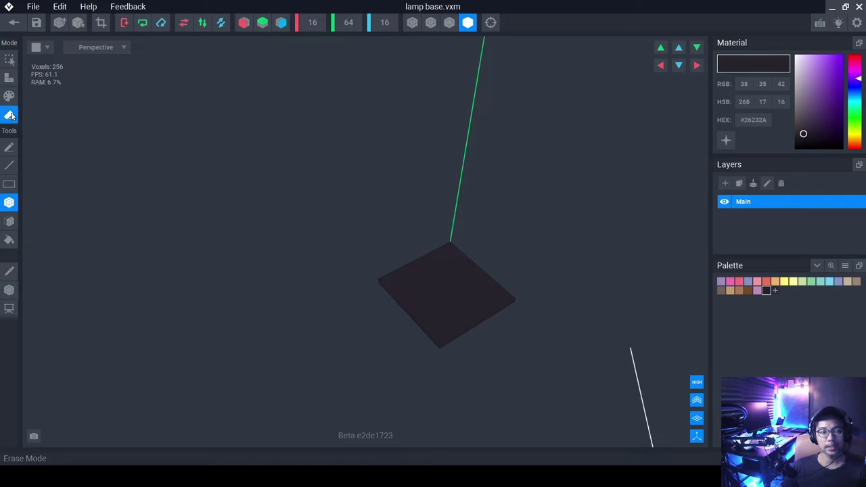
click(440, 344)
scroll(437, 349, up, 2)
right_drag(429, 362, 395, 362)
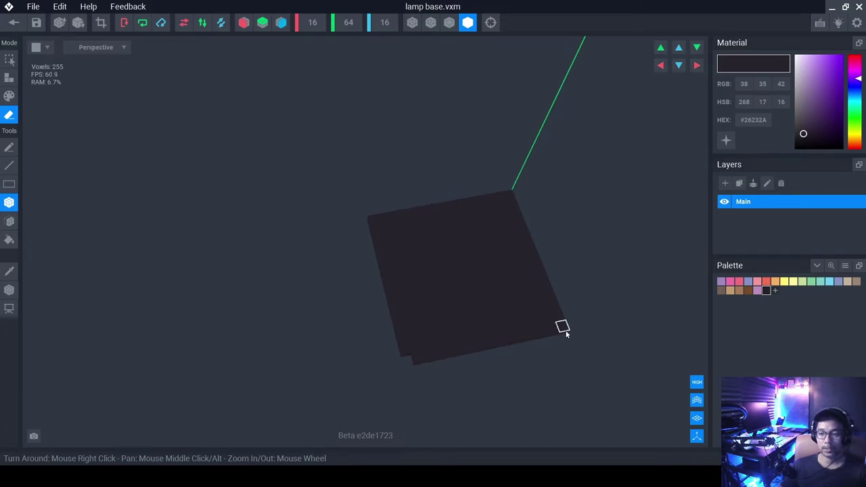
drag(381, 218, 373, 219)
mouse_move(373, 219)
right_down()
mouse_move(495, 309)
mouse_move(487, 306)
mouse_move(528, 319)
mouse_move(483, 303)
mouse_move(499, 373)
right_up()
click(534, 307)
scroll(491, 343, up, 3)
right_drag(489, 415, 470, 385)
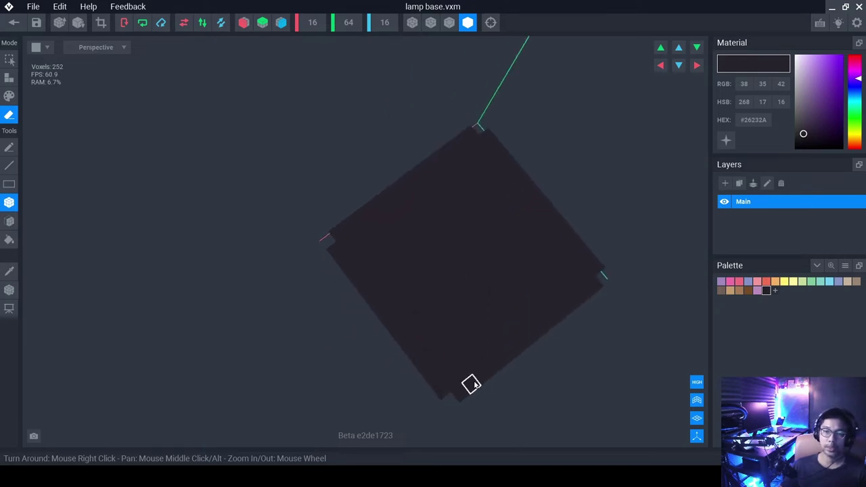
Erase the two edge voxels beside the notch at each corner of the slab.
click(474, 132)
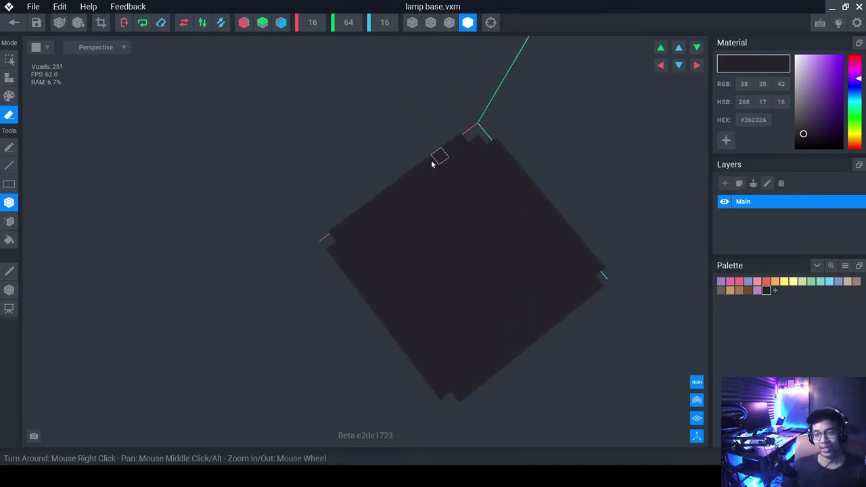
click(335, 250)
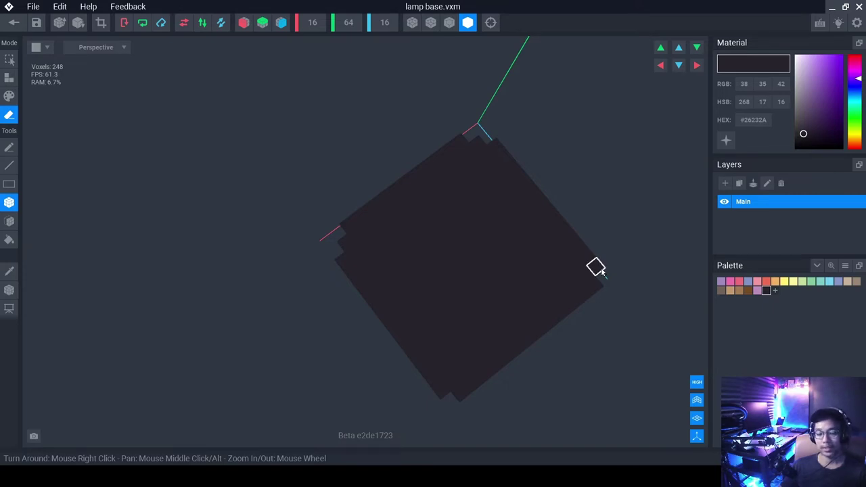
click(66, 13)
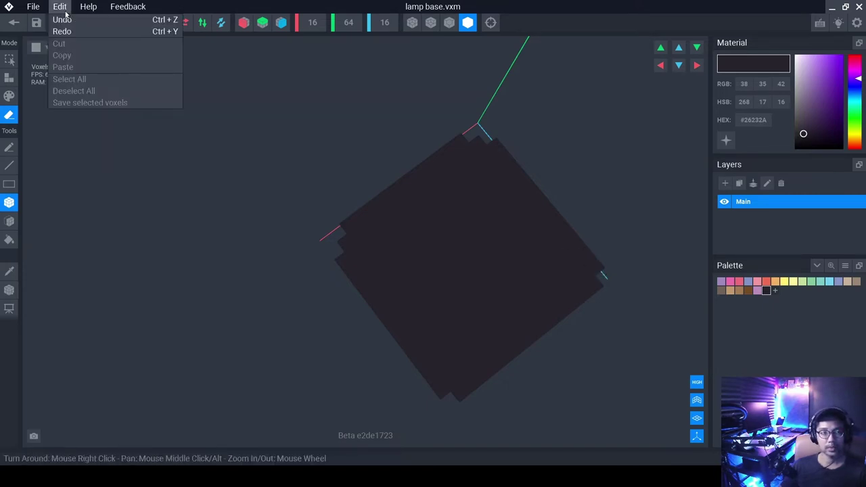
click(64, 6)
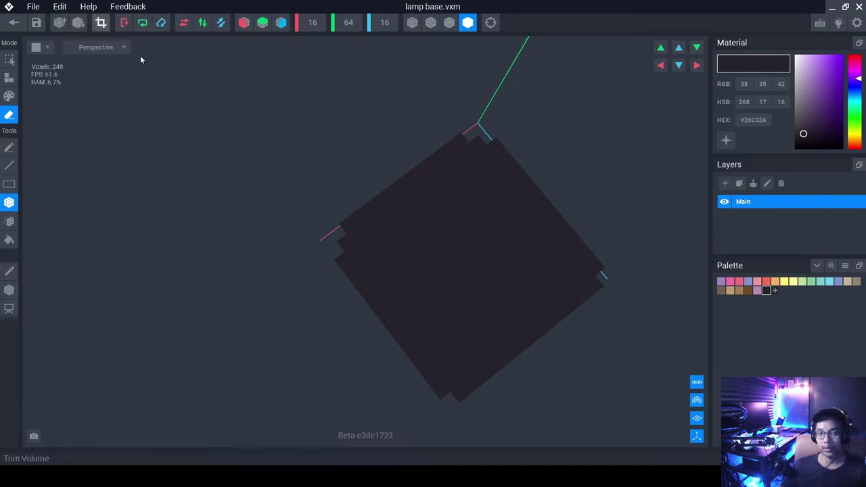
click(595, 266)
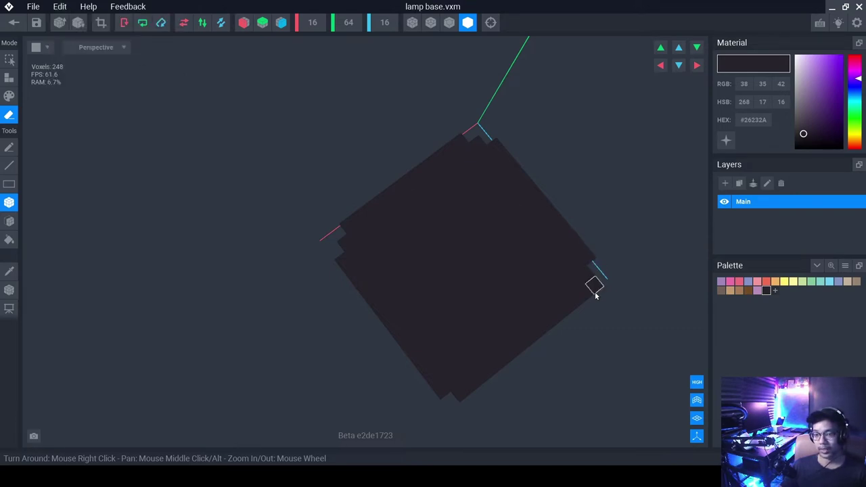
click(460, 395)
Erase one further edge voxel on both sides of every corner to round the slab's outline.
mouse_move(453, 276)
right_down()
mouse_move(462, 275)
mouse_move(457, 270)
right_up()
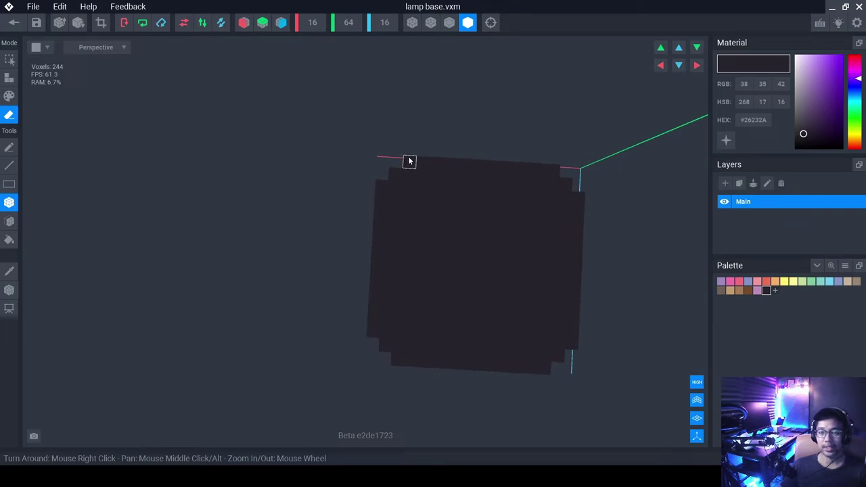
click(560, 171)
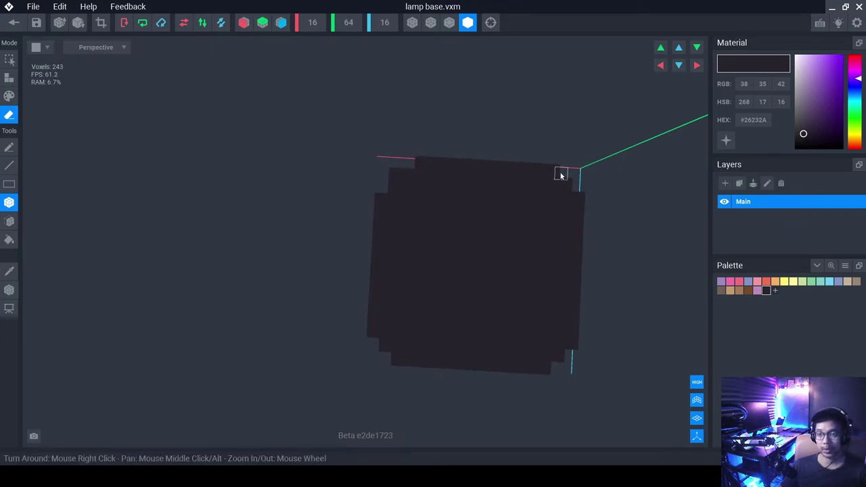
click(572, 342)
click(572, 342)
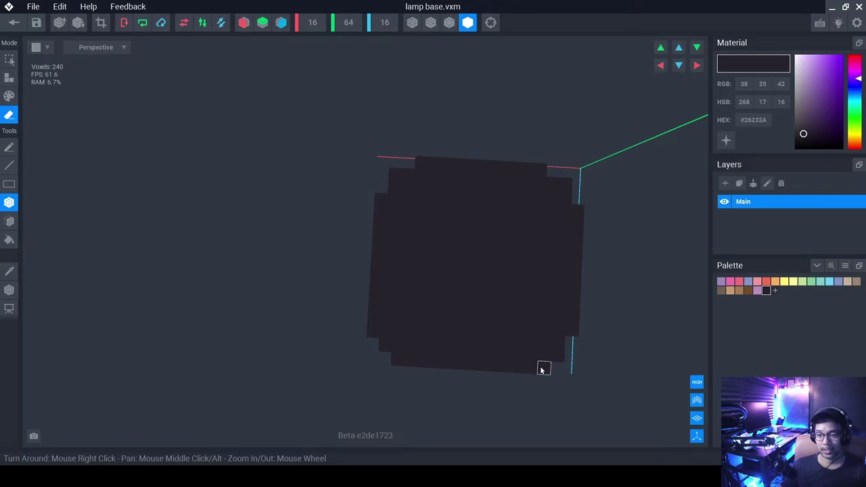
click(398, 359)
click(373, 332)
mouse_move(533, 327)
right_down()
mouse_move(524, 340)
mouse_move(501, 337)
right_up()
click(532, 336)
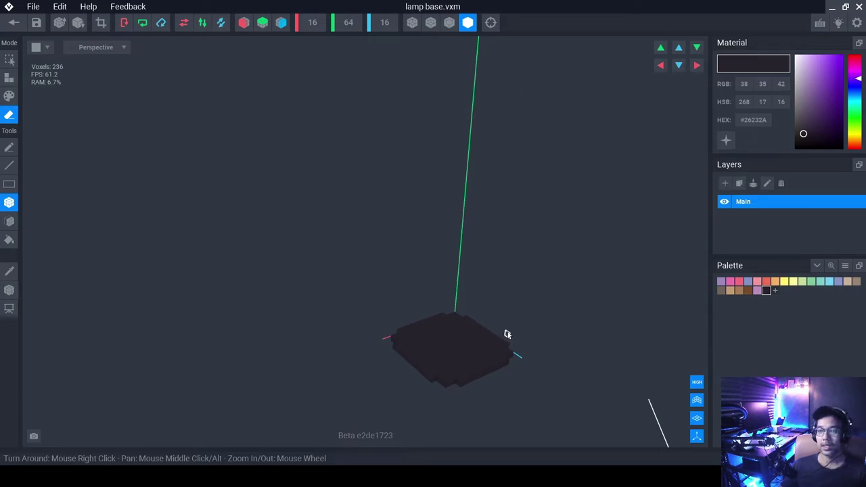
right_drag(521, 308, 513, 315)
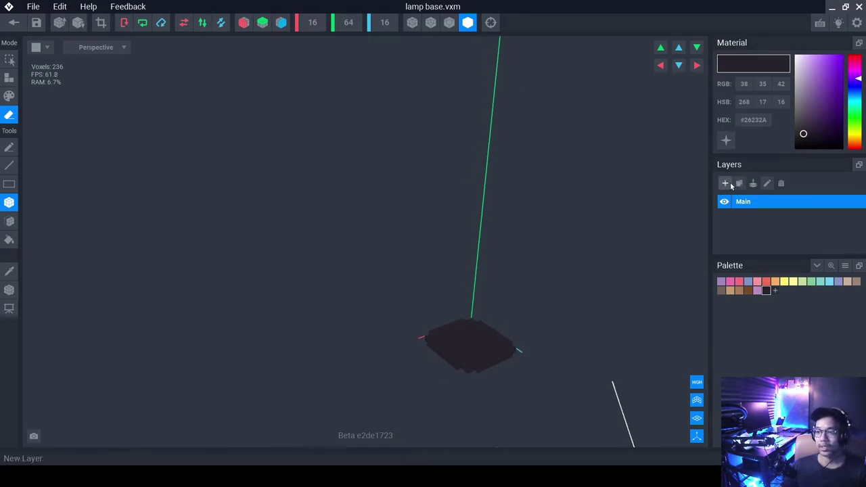
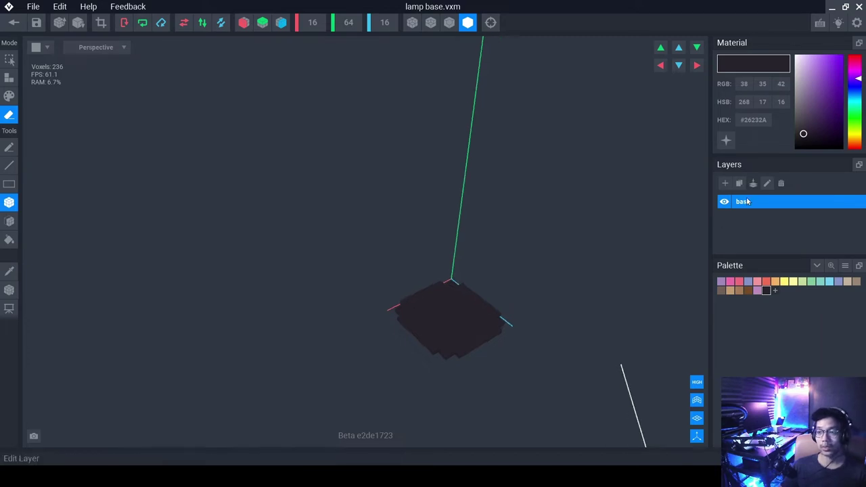
Draw a small block one voxel high on the middle of the slab in Create mode, starting at 7, 1, 7.
right_drag(545, 271, 466, 343)
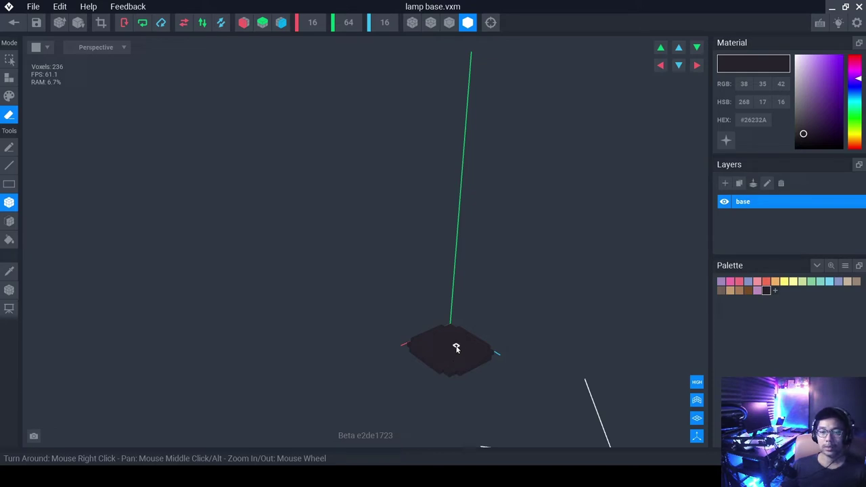
right_drag(456, 347, 456, 348)
click(13, 81)
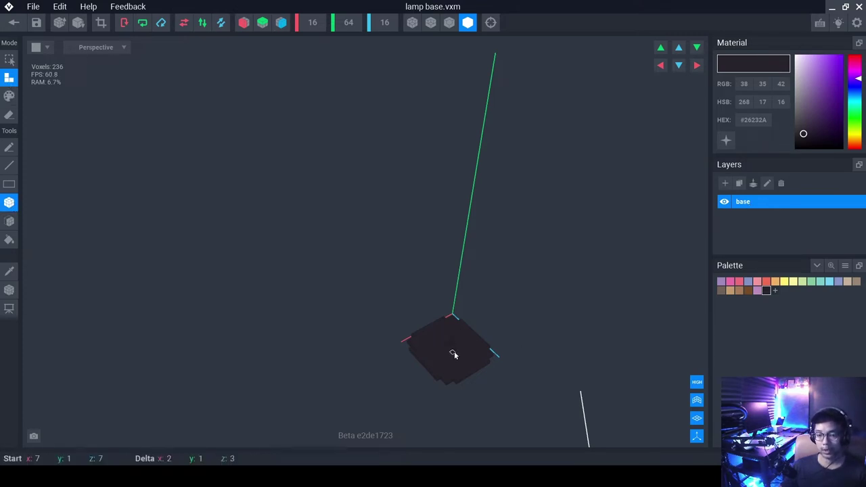
scroll(456, 356, up, 2)
scroll(456, 355, up, 5)
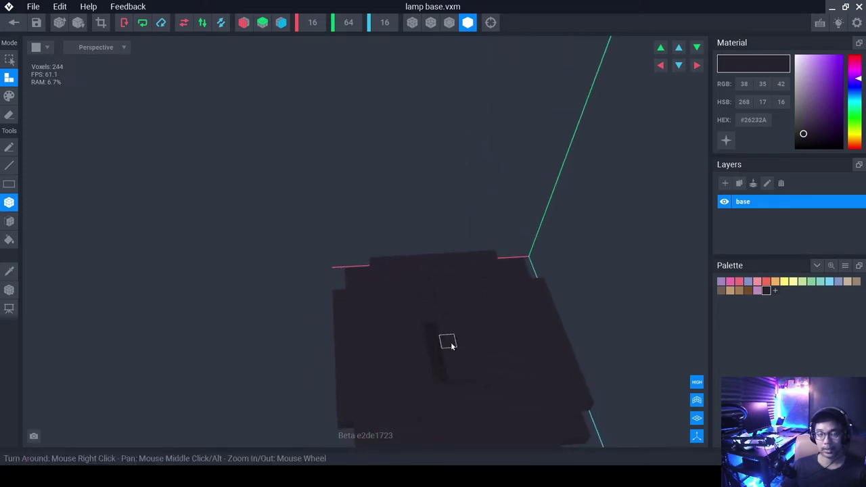
mouse_move(453, 346)
right_down()
mouse_move(452, 354)
mouse_move(453, 346)
right_up()
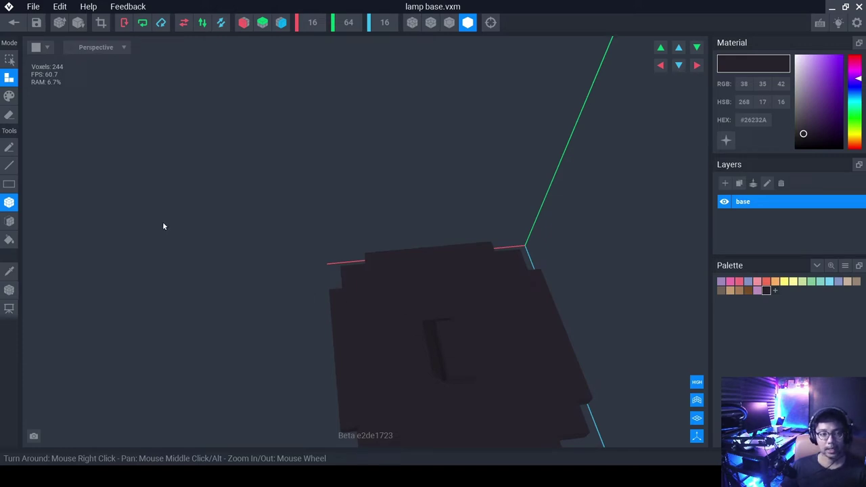
Stack more voxel blocks on top of the slab's central block to raise the pole on the base layer.
click(462, 340)
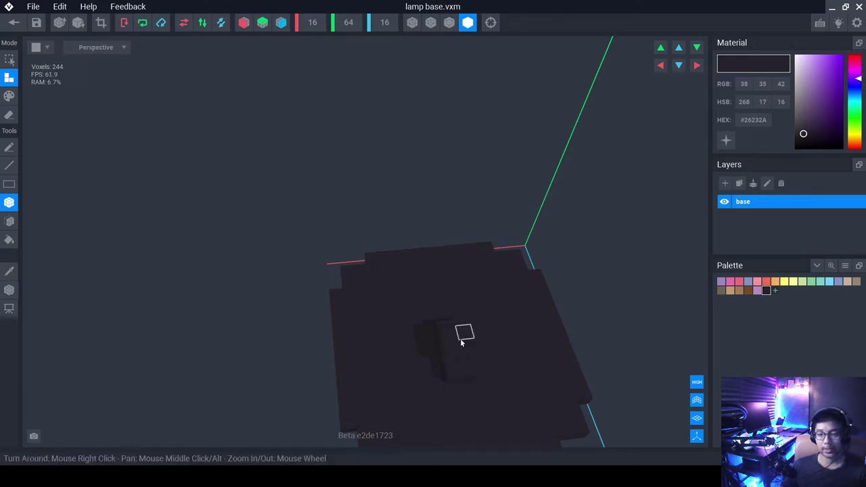
click(458, 347)
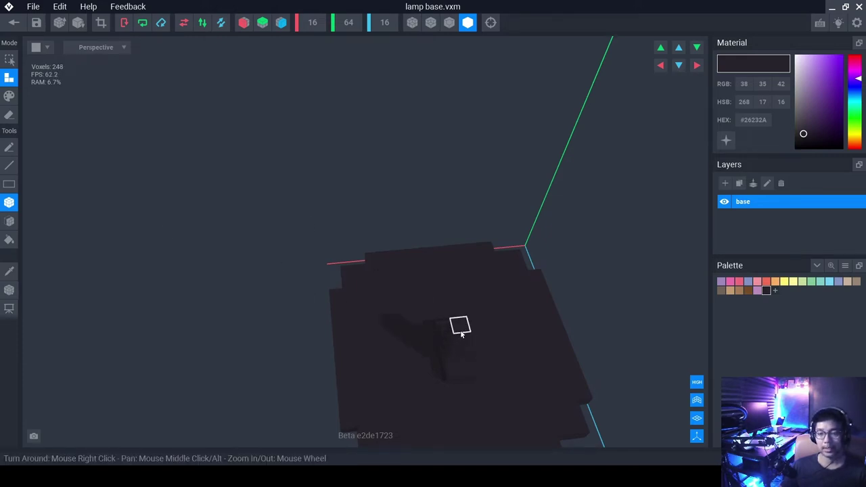
click(461, 325)
right_drag(462, 325, 470, 342)
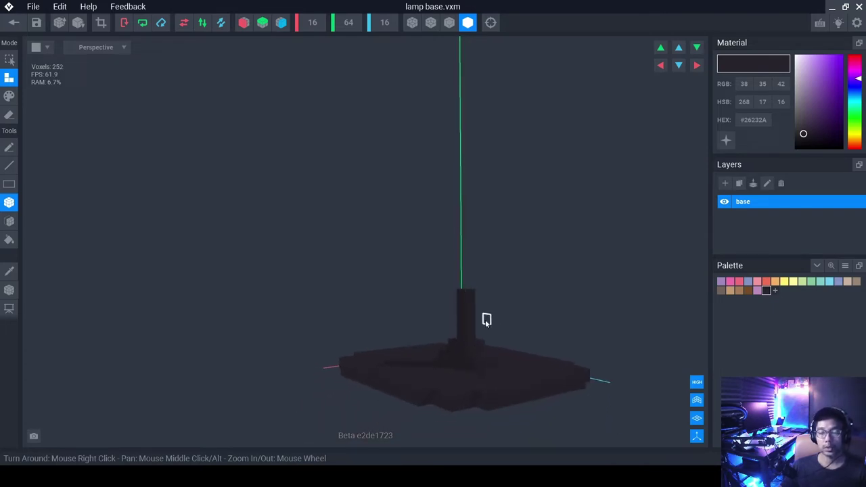
right_drag(485, 319, 478, 349)
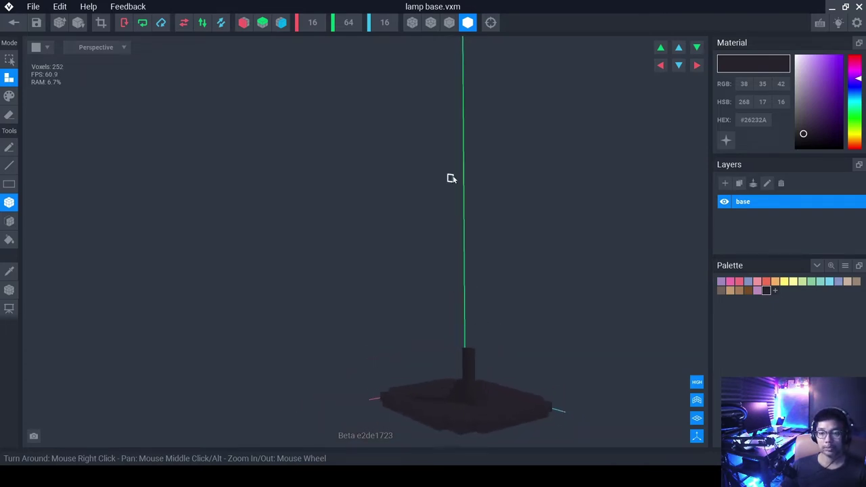
scroll(482, 184, down, 2)
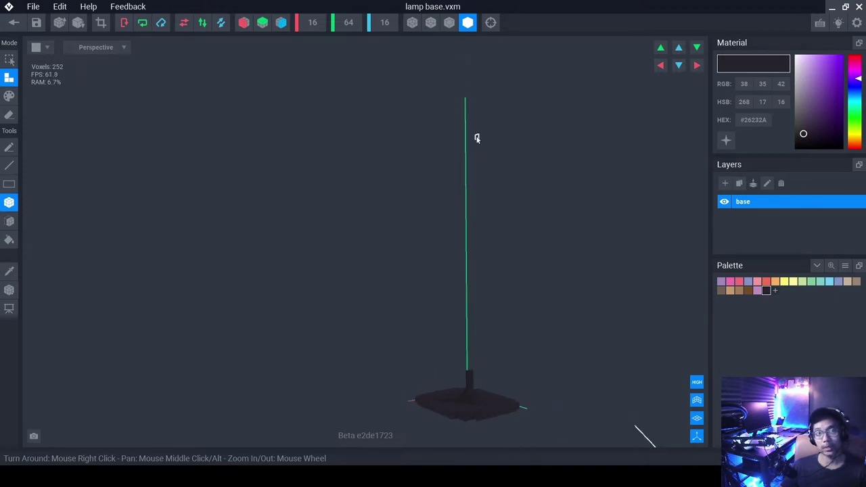
right_drag(478, 374, 451, 379)
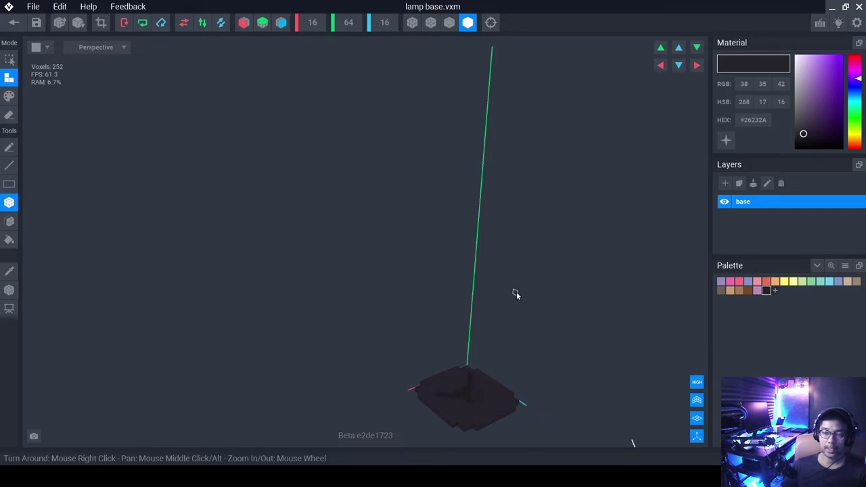
scroll(515, 294, down, 3)
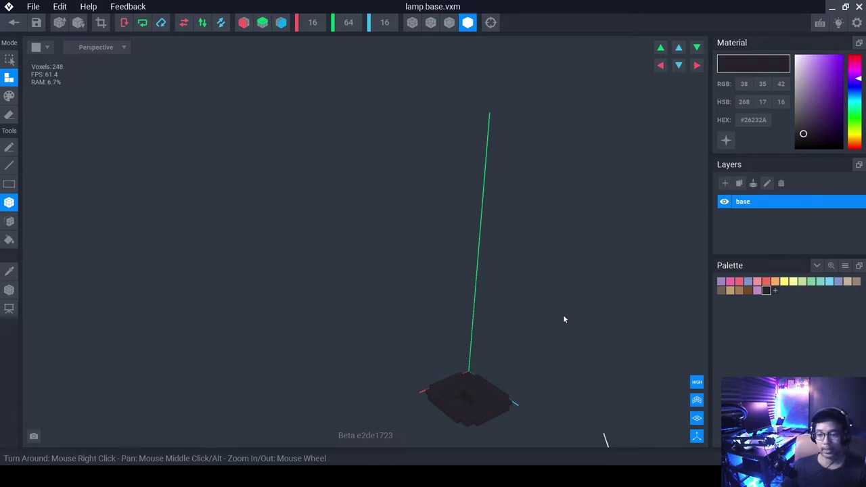
Add a new layer and rename it "pole".
click(725, 184)
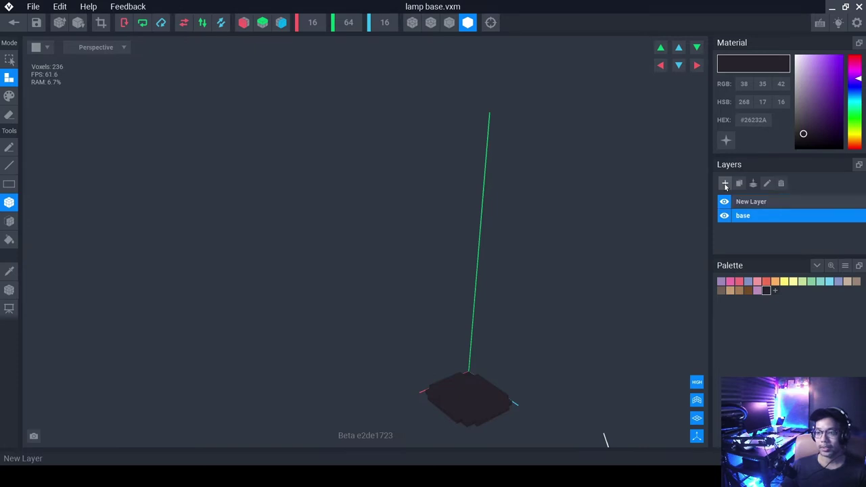
click(757, 203)
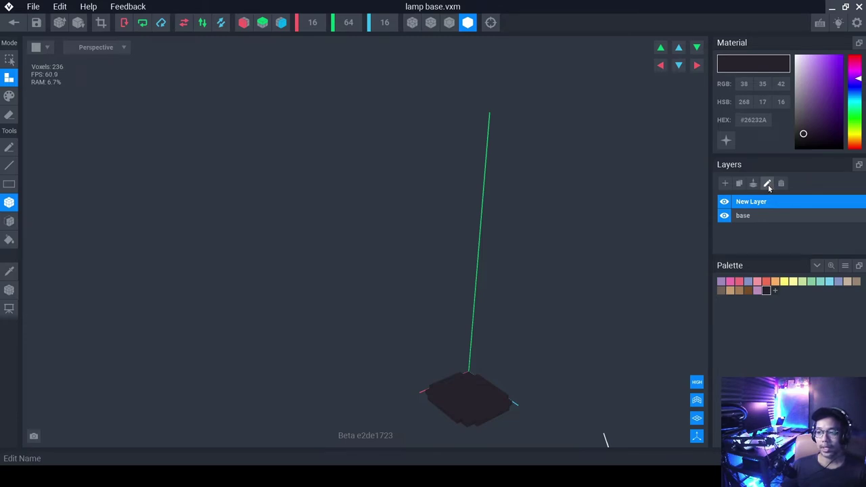
click(767, 184)
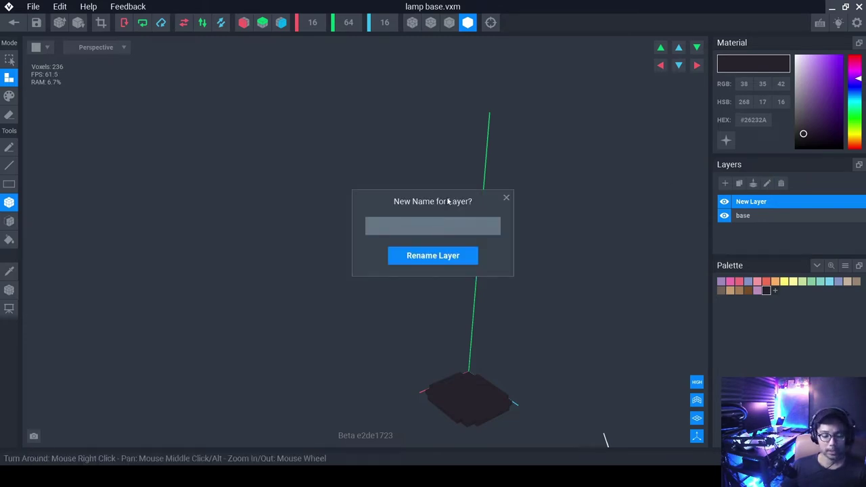
text(pole)
key(Return)
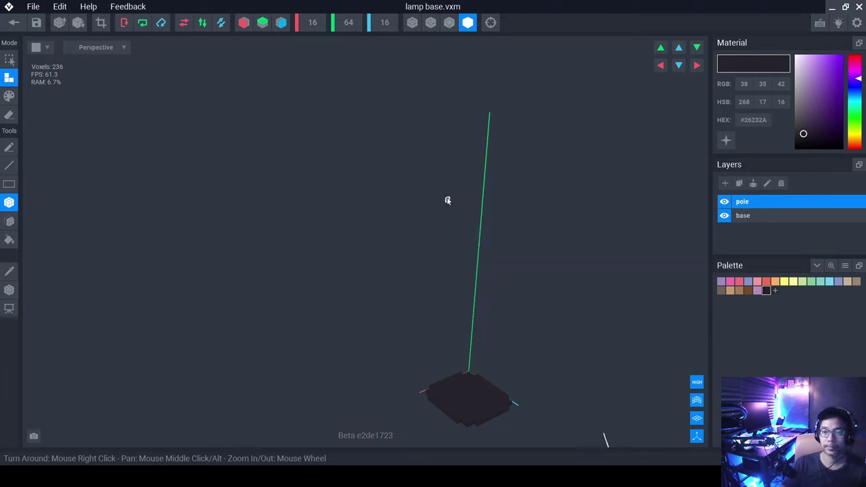
Hide the base layer, keeping the pole layer active.
right_drag(474, 382, 477, 404)
middle_drag(631, 134, 381, 383)
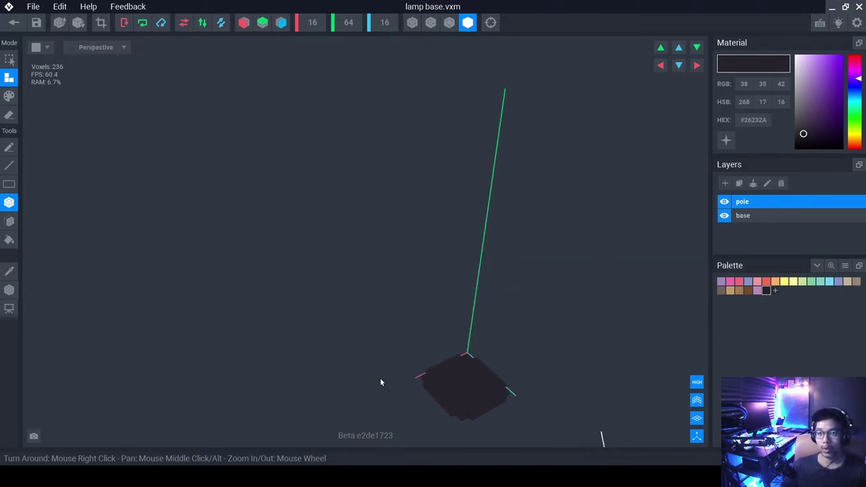
click(724, 217)
Draw a 4 × 4 block one voxel high at the middle of the floor on the pole layer with the Box tool.
right_drag(465, 381, 460, 368)
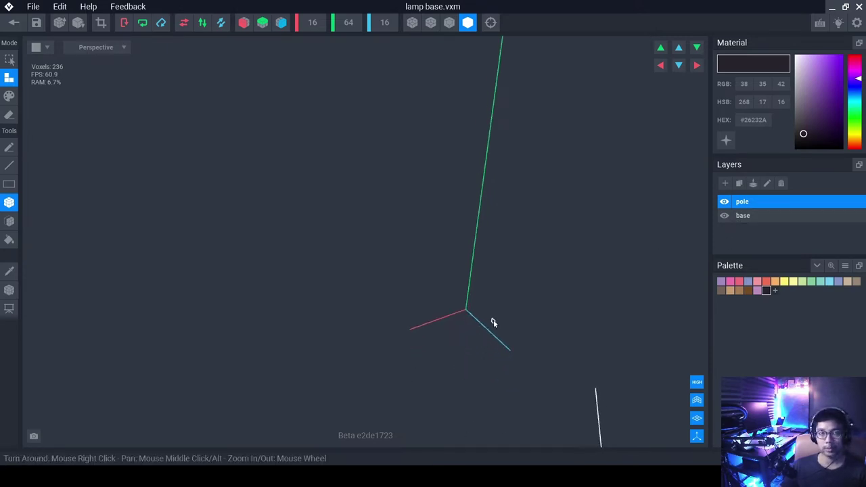
right_drag(497, 317, 554, 283)
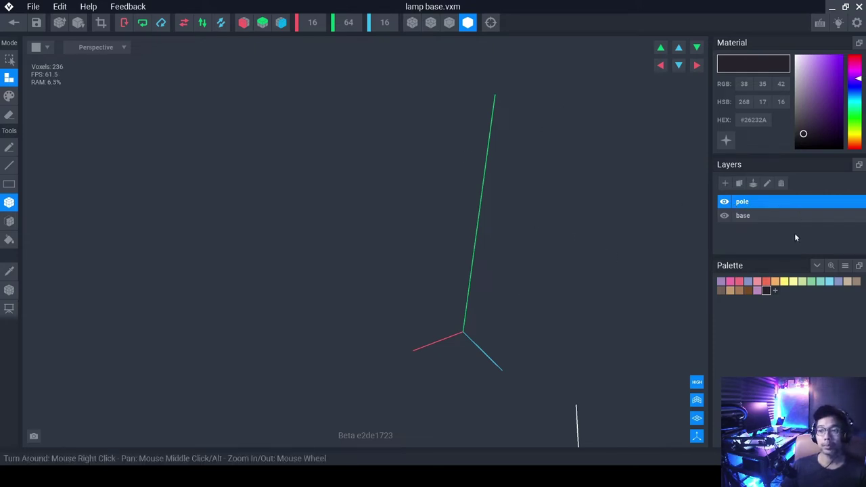
right_drag(656, 247, 629, 245)
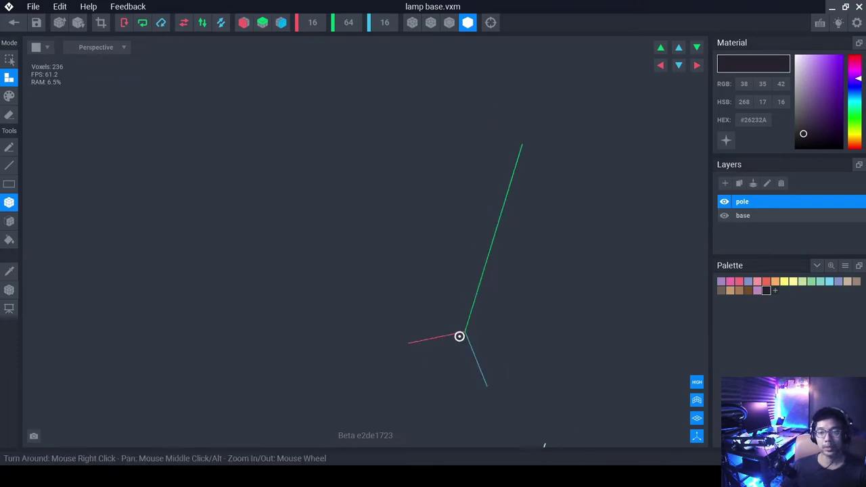
right_drag(460, 336, 429, 294)
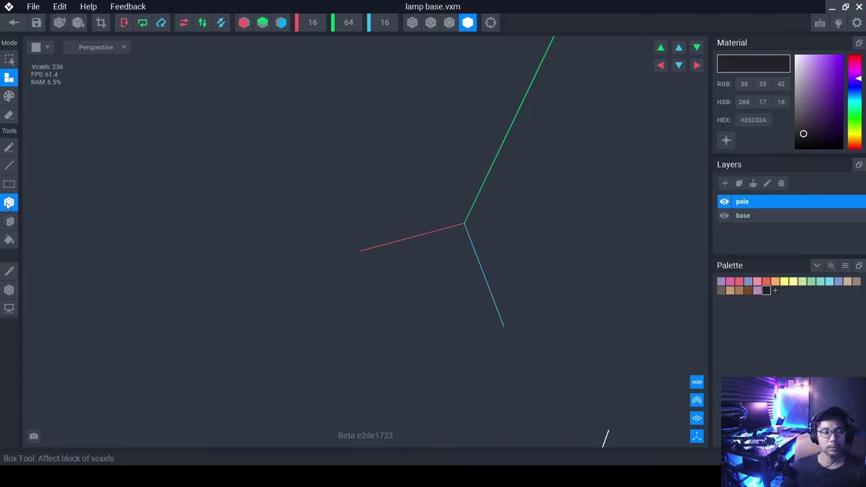
right_drag(445, 281, 435, 294)
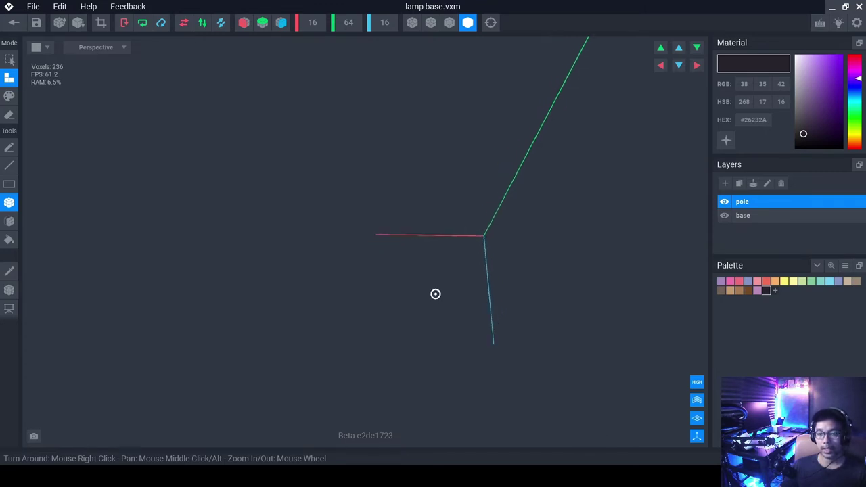
drag(442, 298, 443, 297)
mouse_move(444, 297)
right_down()
mouse_move(446, 313)
mouse_move(440, 281)
right_up()
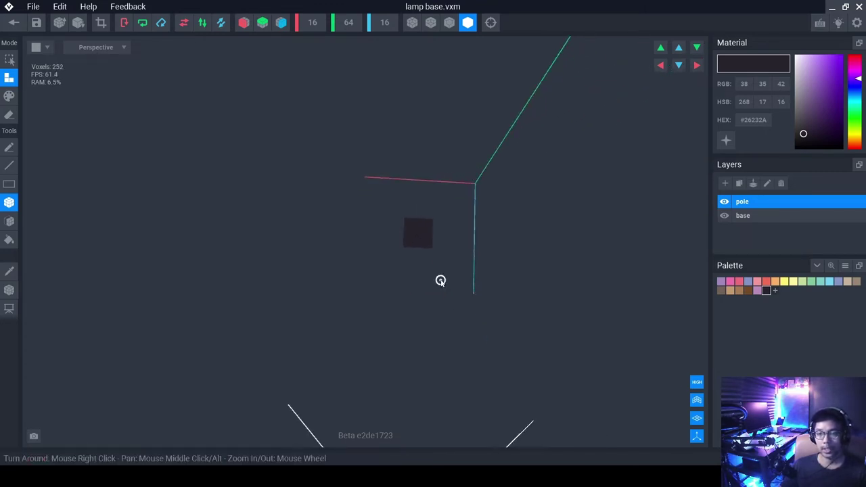
right_drag(454, 253, 421, 290)
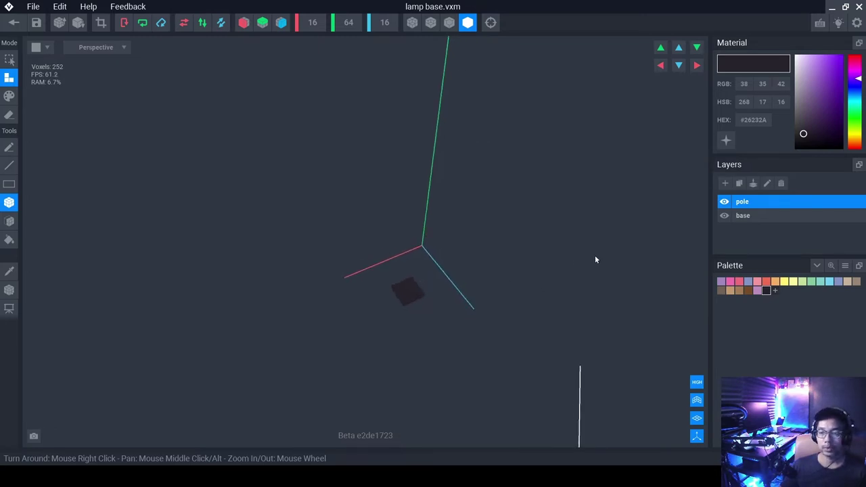
right_drag(596, 259, 581, 270)
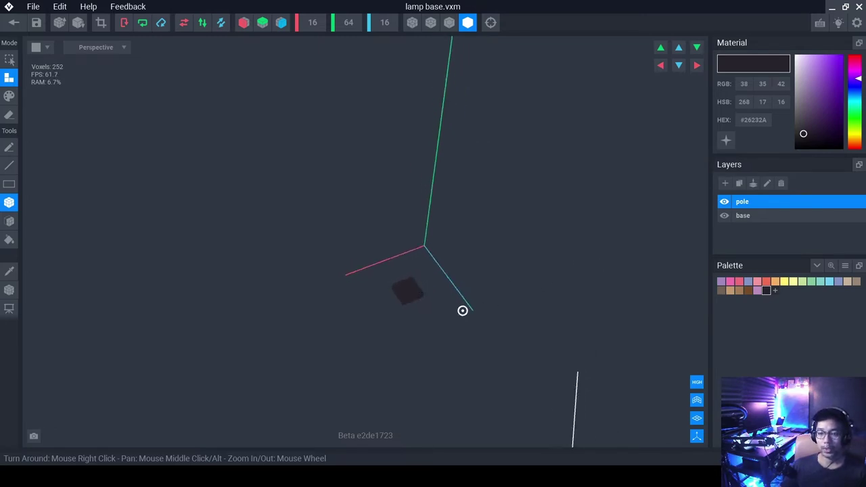
right_drag(462, 311, 432, 284)
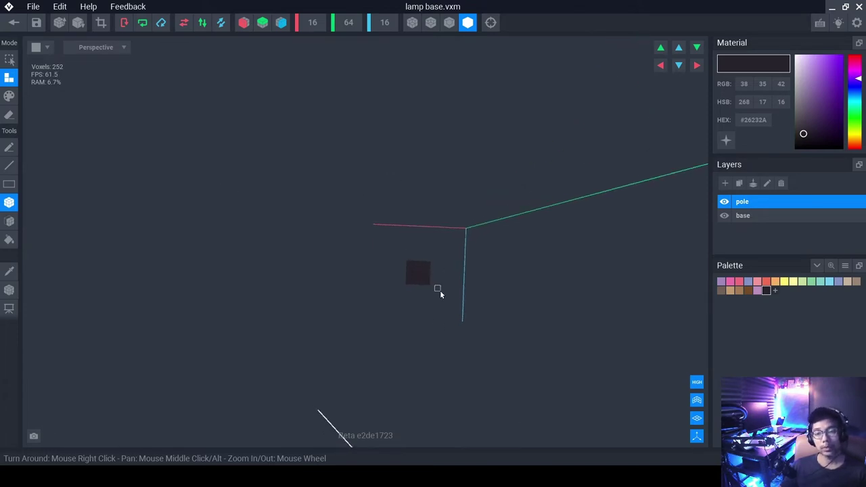
click(438, 299)
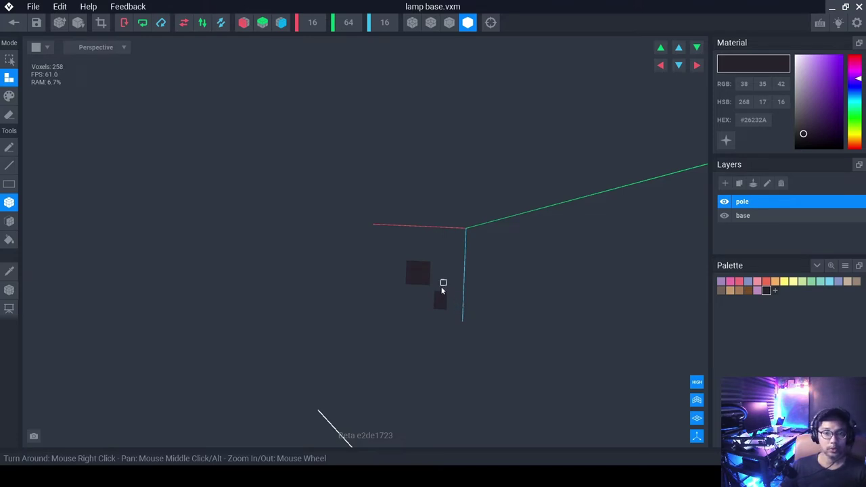
key(ctrl+z)
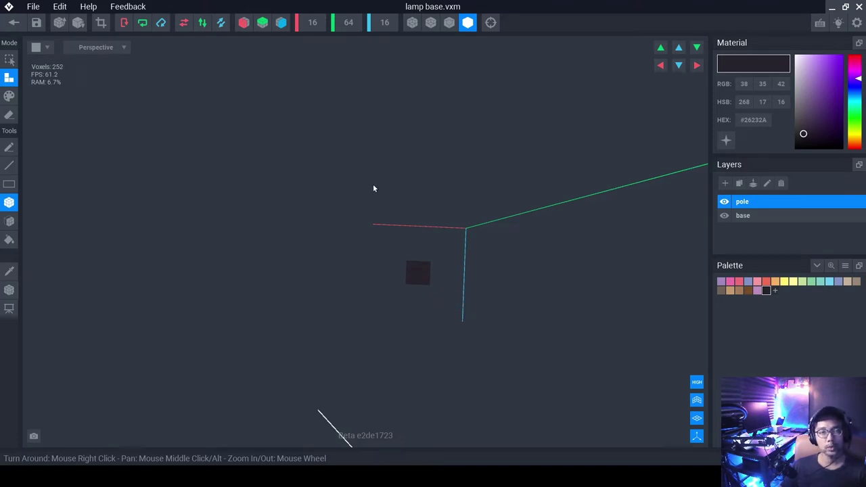
Select the whole 4 × 4 block in Select mode with the rectangle selection.
right_drag(372, 188, 427, 261)
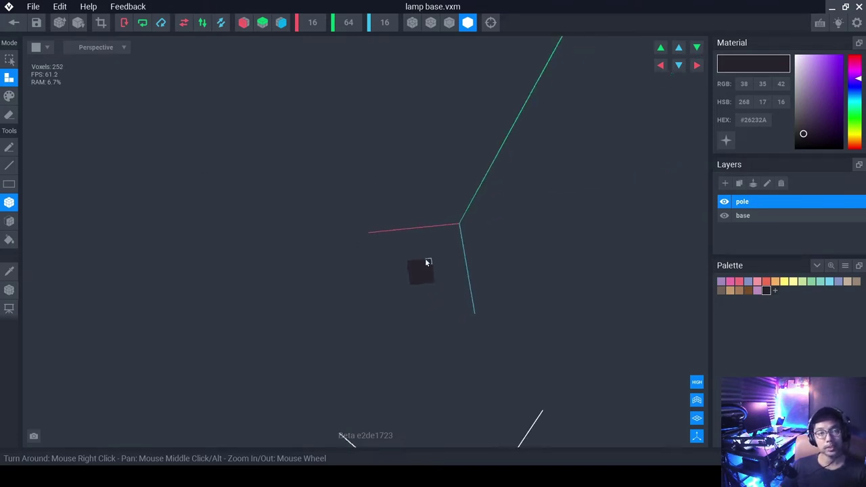
click(10, 62)
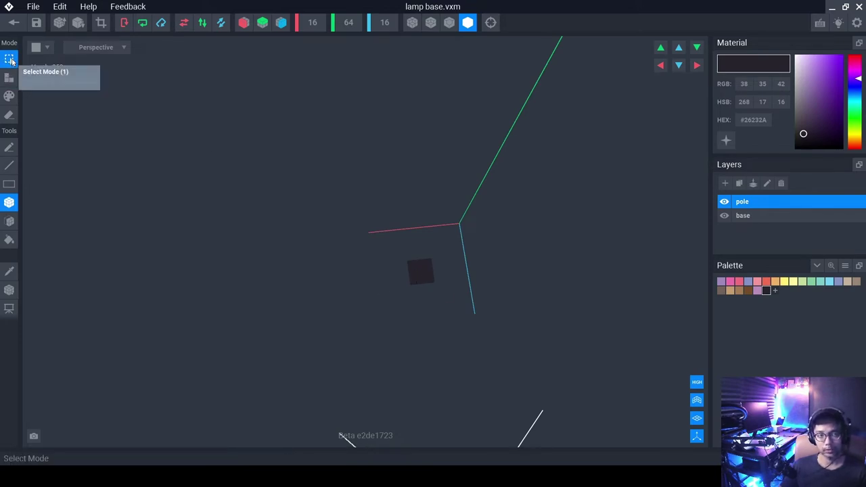
click(11, 184)
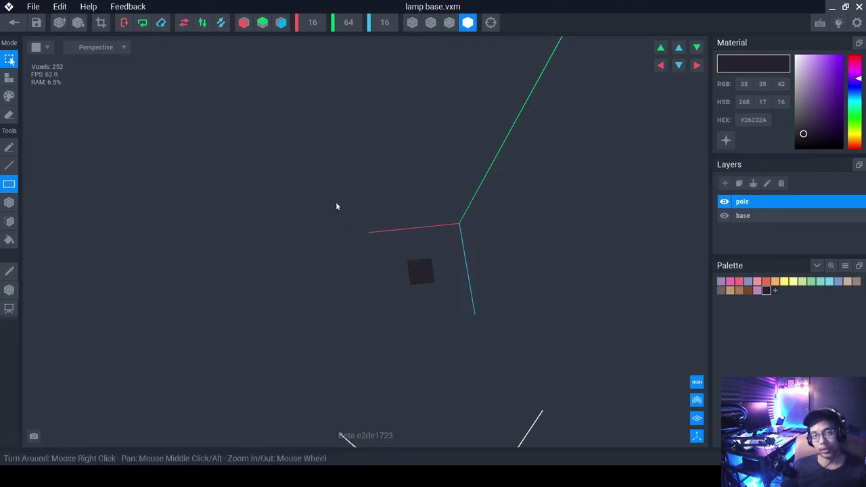
drag(336, 205, 513, 344)
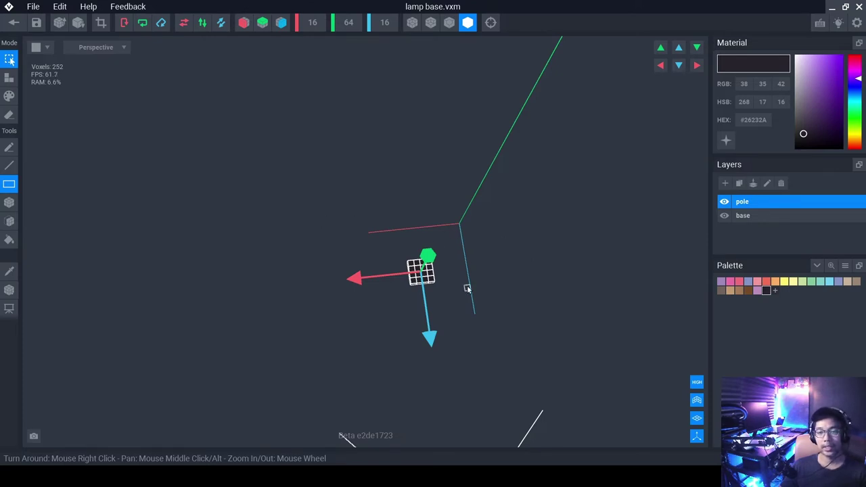
Clear the selection and select just a 2 × 2 corner of the block with the Box tool.
click(11, 202)
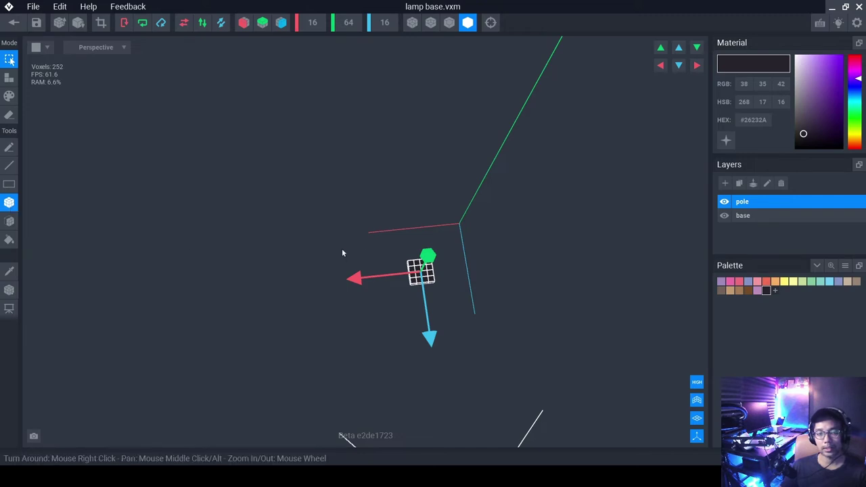
click(9, 184)
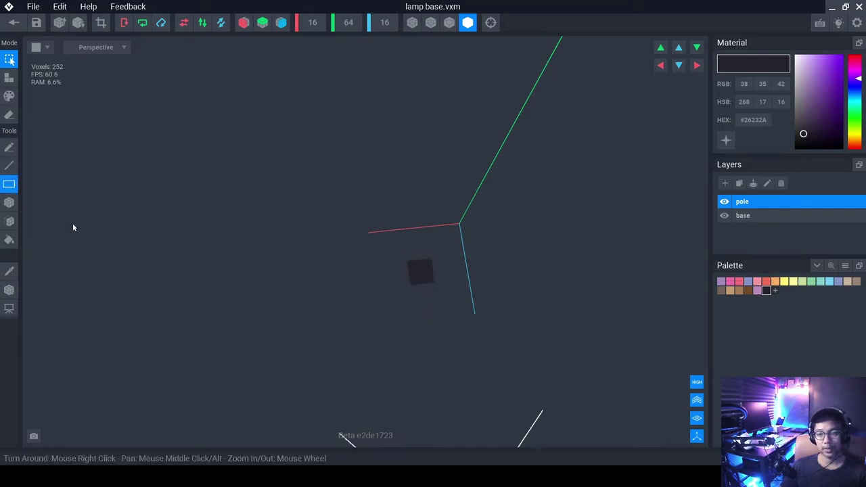
click(13, 202)
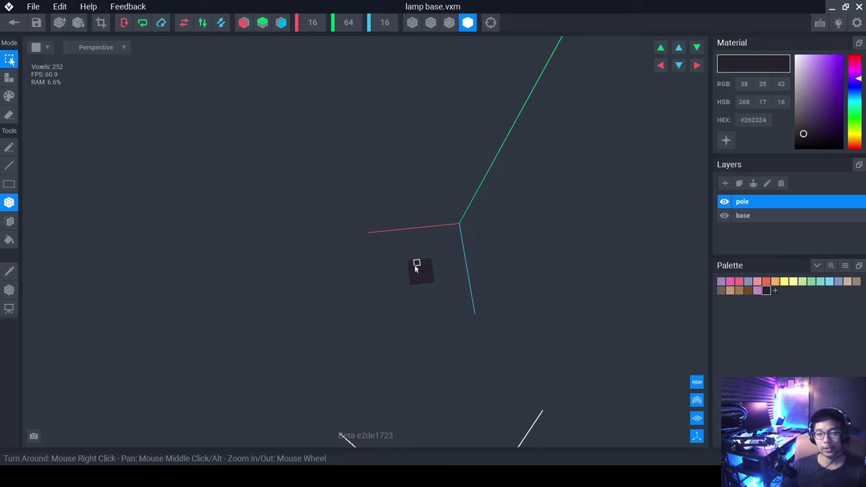
scroll(414, 268, up, 2)
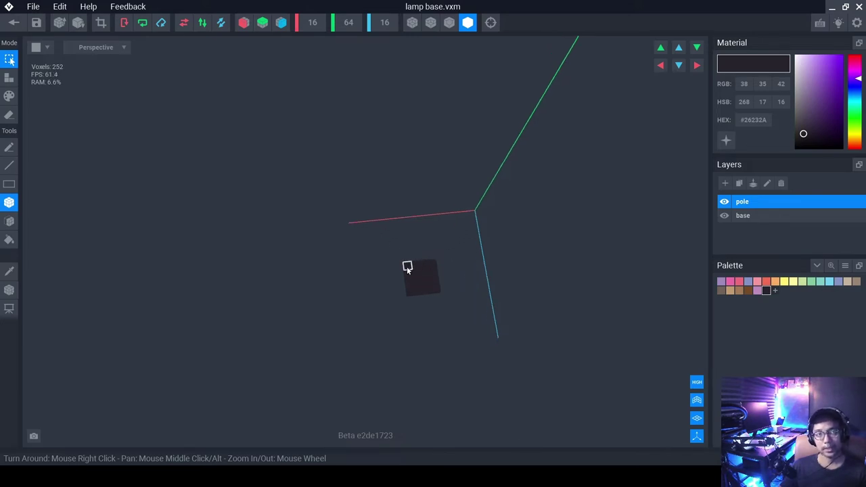
drag(406, 267, 423, 272)
scroll(421, 274, up, 2)
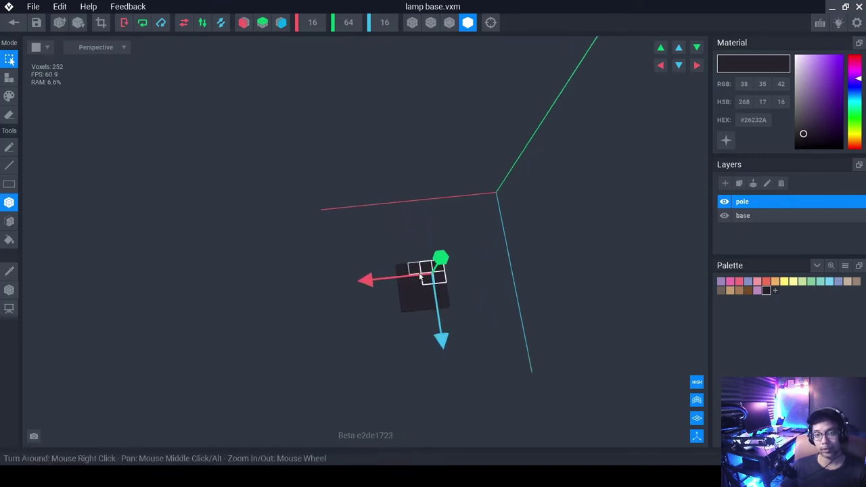
scroll(416, 292, up, 2)
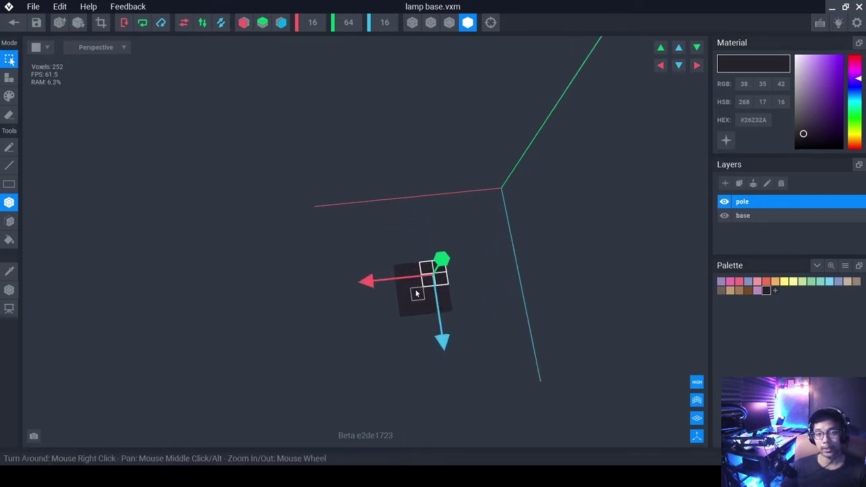
Select the whole 4 × 4 block with the Box tool and move it along the blue axis to the centre of the floor.
scroll(416, 293, down, 3)
drag(396, 272, 450, 300)
scroll(443, 295, down, 1)
right_drag(443, 295, 456, 327)
drag(449, 329, 454, 367)
right_drag(454, 366, 469, 284)
drag(339, 298, 341, 280)
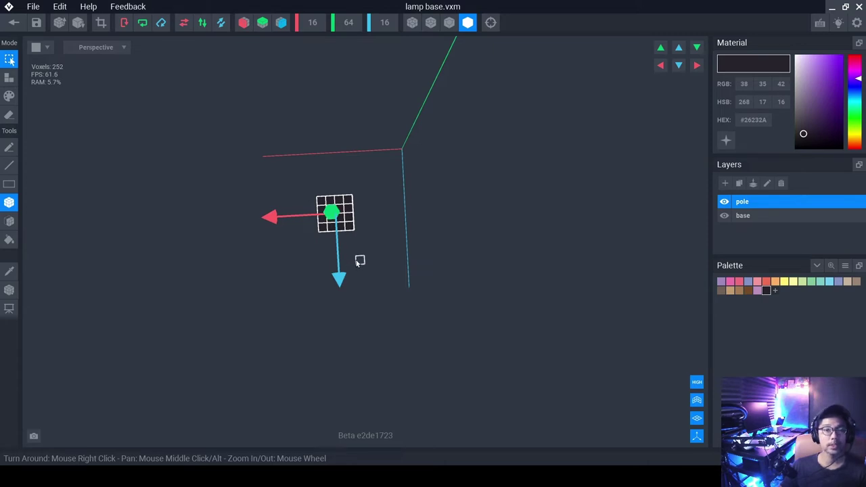
right_drag(358, 257, 356, 255)
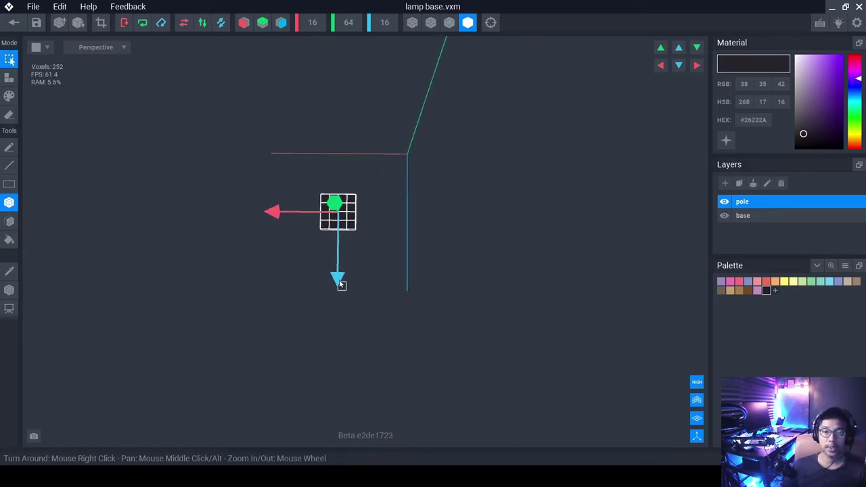
mouse_move(340, 280)
mouse_down()
mouse_move(338, 320)
mouse_move(352, 284)
mouse_up()
middle_drag(377, 260, 433, 257)
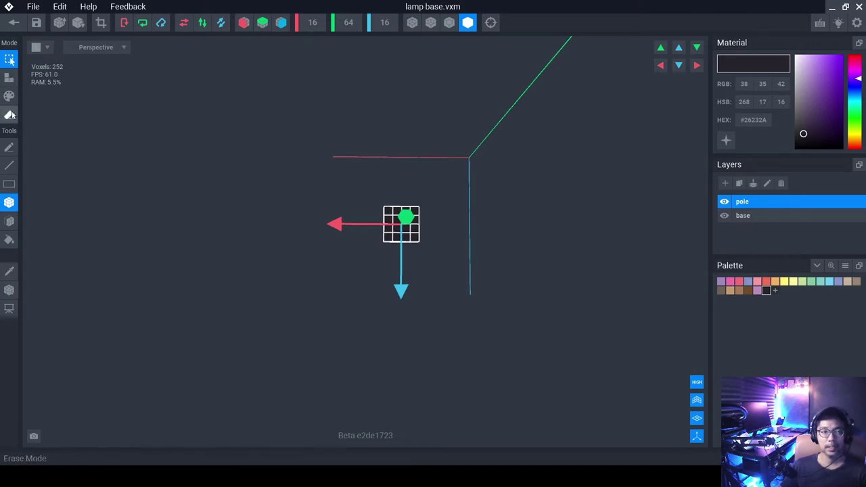
Clear the voxel selection on the 4 × 4 block using the rectangle selection.
click(409, 236)
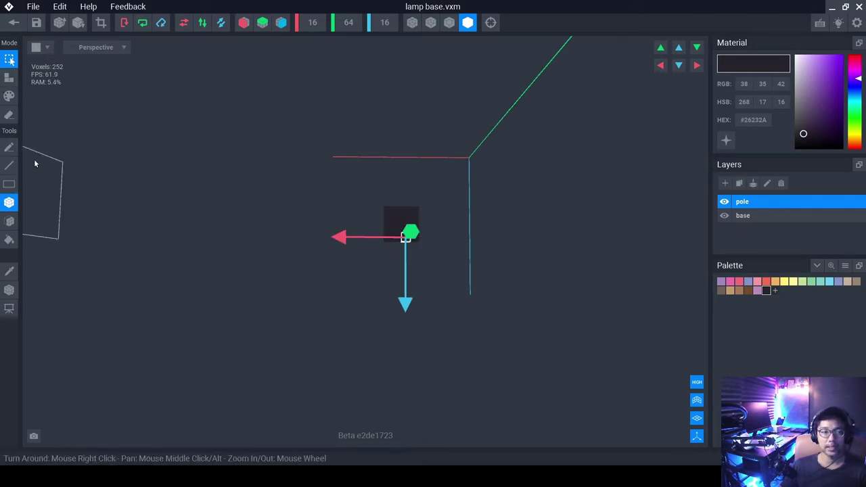
click(9, 184)
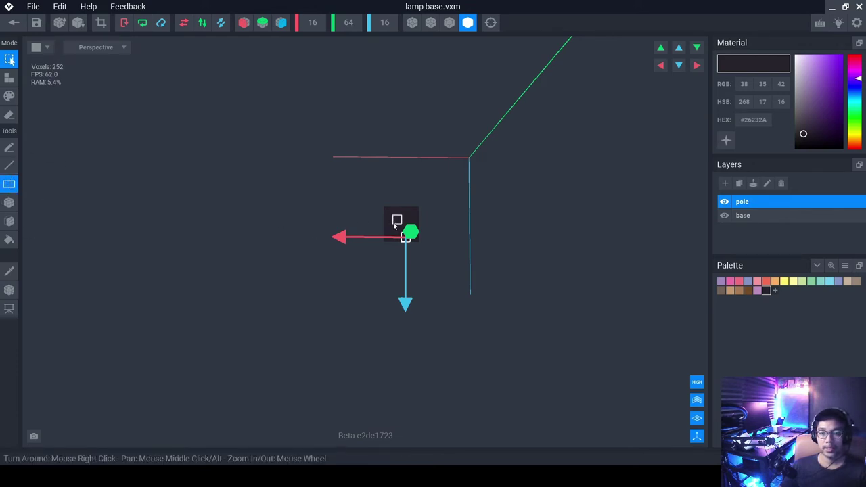
right_drag(423, 250, 424, 252)
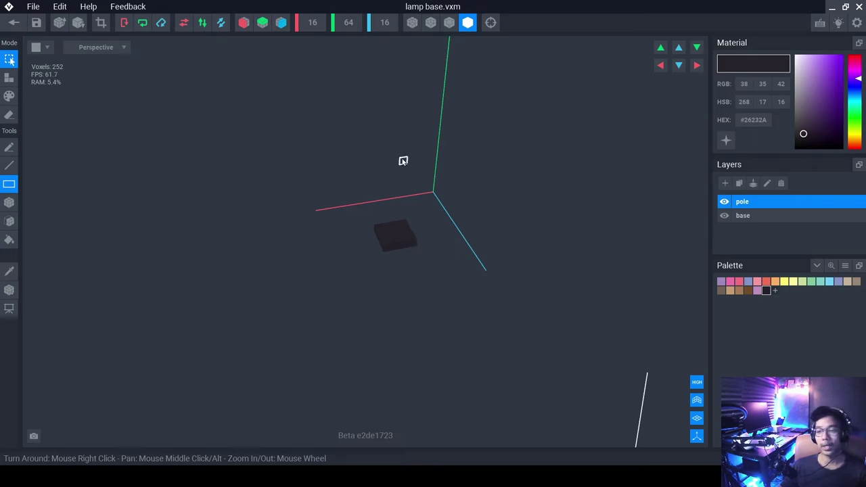
mouse_move(408, 209)
right_down()
mouse_move(416, 246)
mouse_move(418, 207)
right_up()
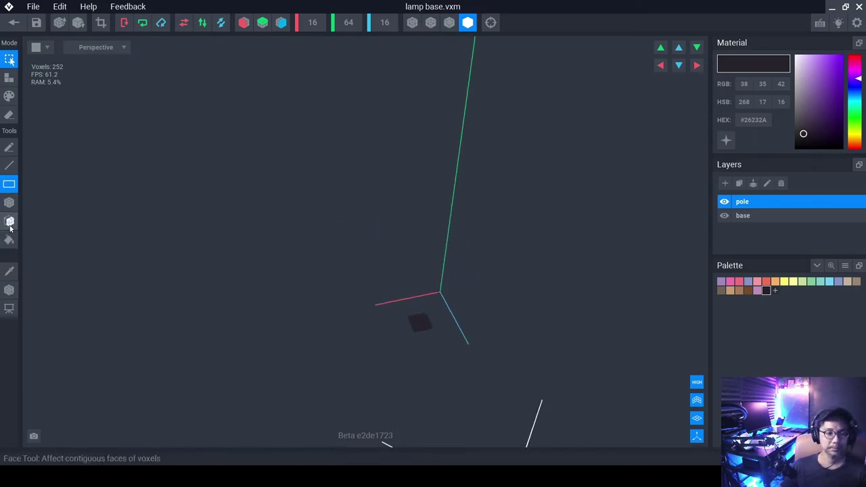
right_drag(424, 198, 238, 183)
Draw a column one voxel wide and 64 voxels high along the vertical green axis in Attach mode with the Box tool.
click(8, 205)
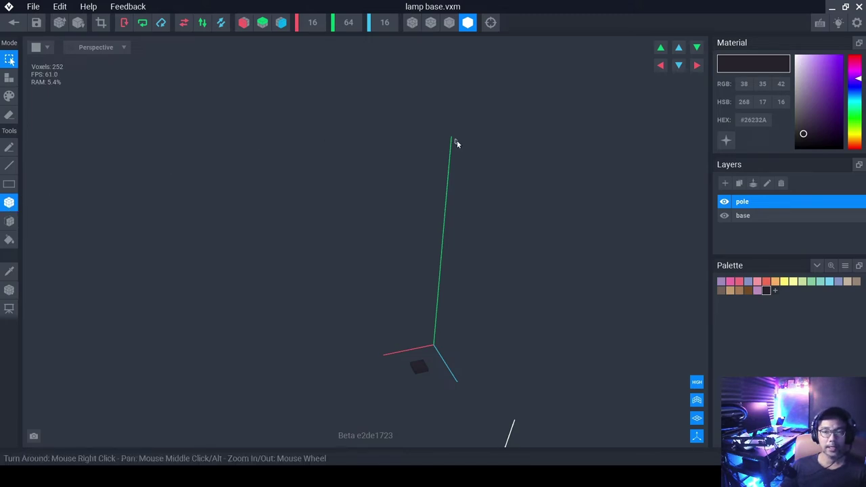
click(10, 78)
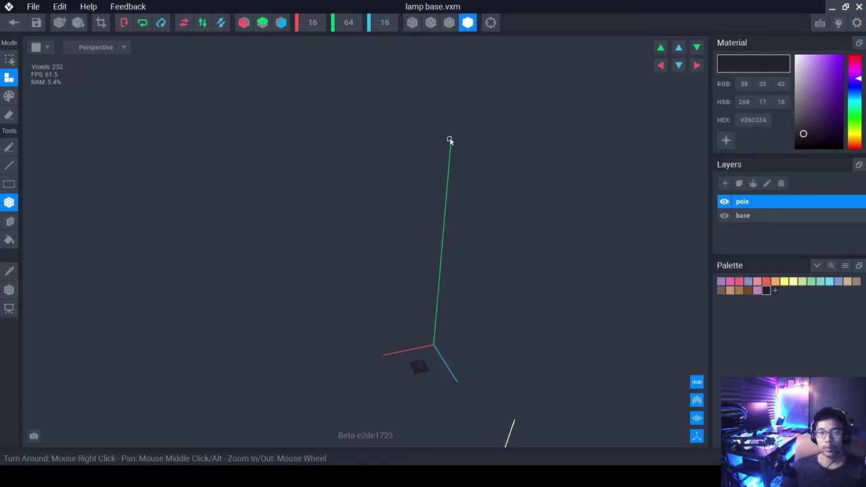
drag(449, 140, 433, 346)
mouse_move(442, 179)
right_down()
mouse_move(444, 135)
mouse_move(447, 143)
mouse_move(464, 114)
mouse_move(472, 135)
mouse_move(451, 180)
right_up()
Select the entire tall column, without the 4 × 4 block, in Select mode with the Screen Rect tool.
click(9, 60)
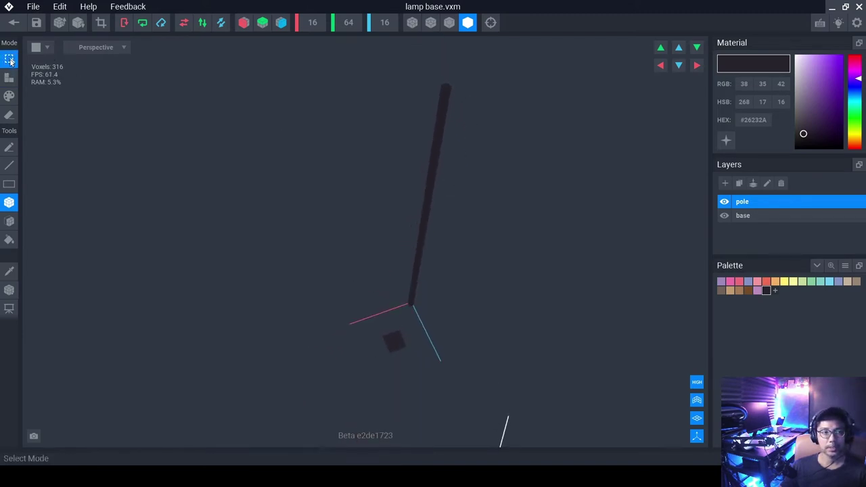
click(9, 183)
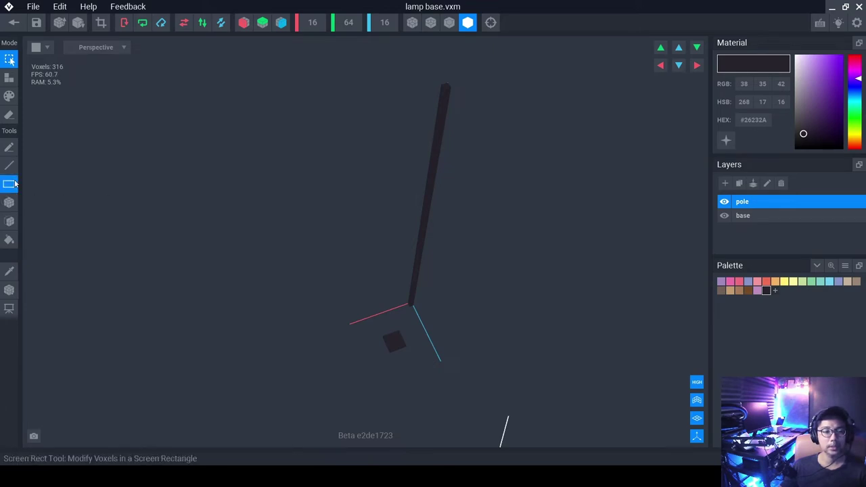
scroll(429, 149, down, 2)
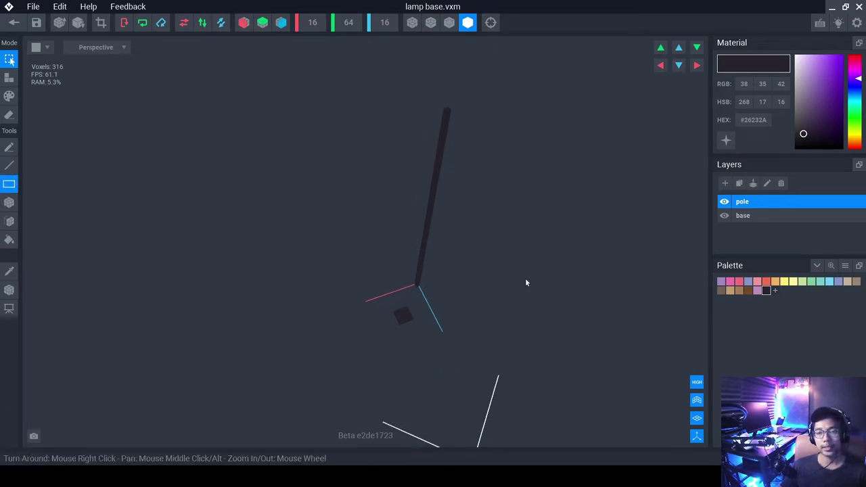
right_drag(448, 199, 449, 199)
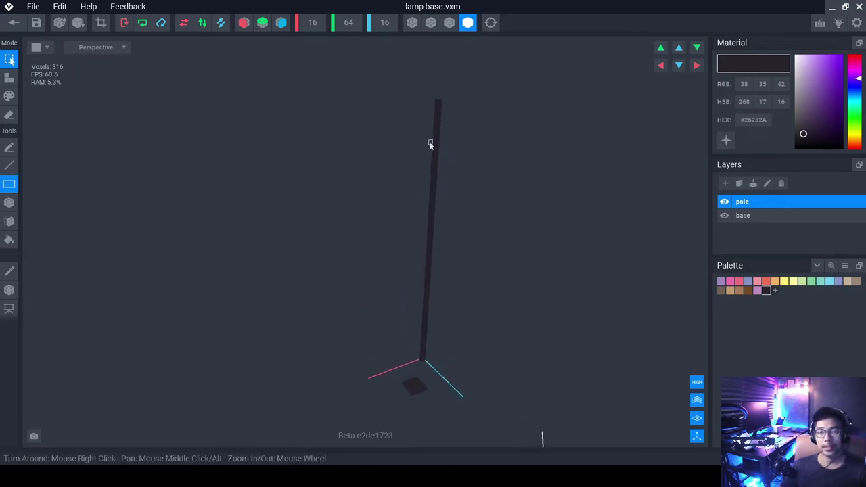
drag(416, 104, 447, 360)
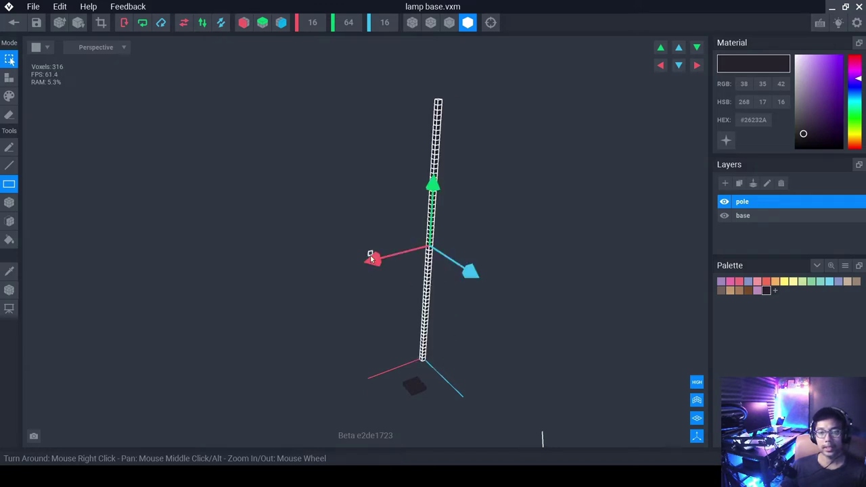
Move the selected column along the red and blue axes onto one of the 4 × 4 block's middle voxels and deselect it.
drag(469, 271, 602, 372)
drag(397, 270, 253, 354)
key(ctrl+z)
scroll(362, 328, up, 3)
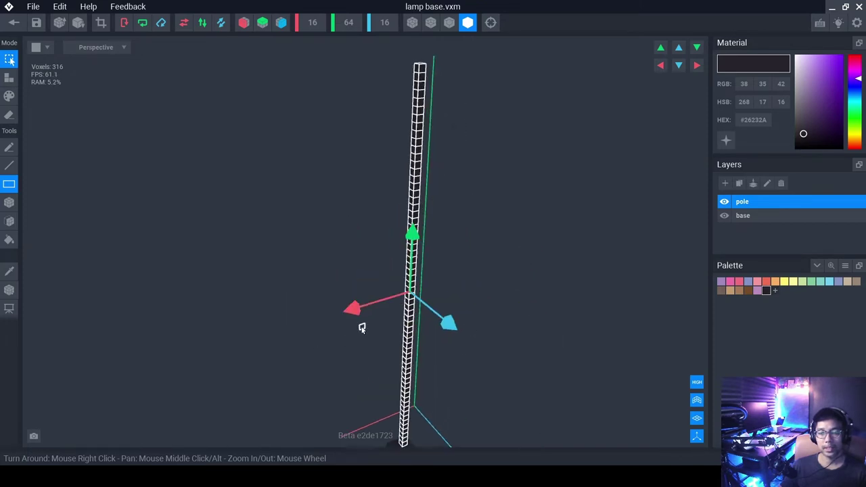
middle_drag(362, 328, 360, 215)
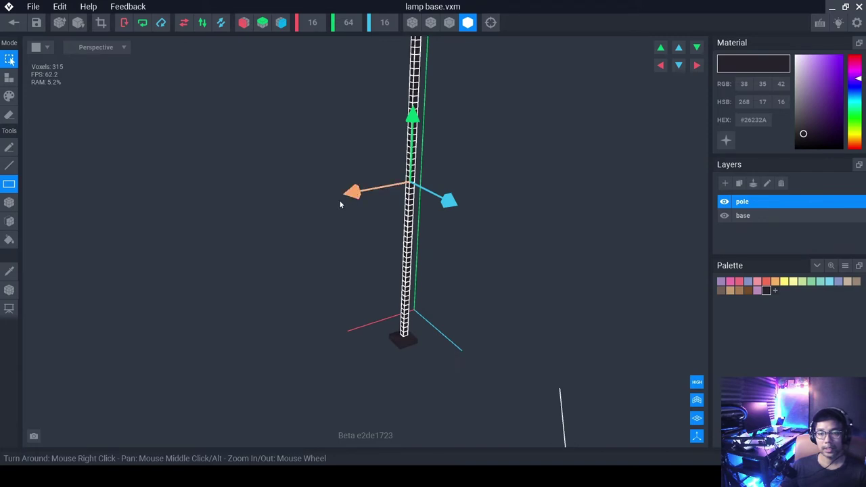
right_drag(386, 241, 371, 291)
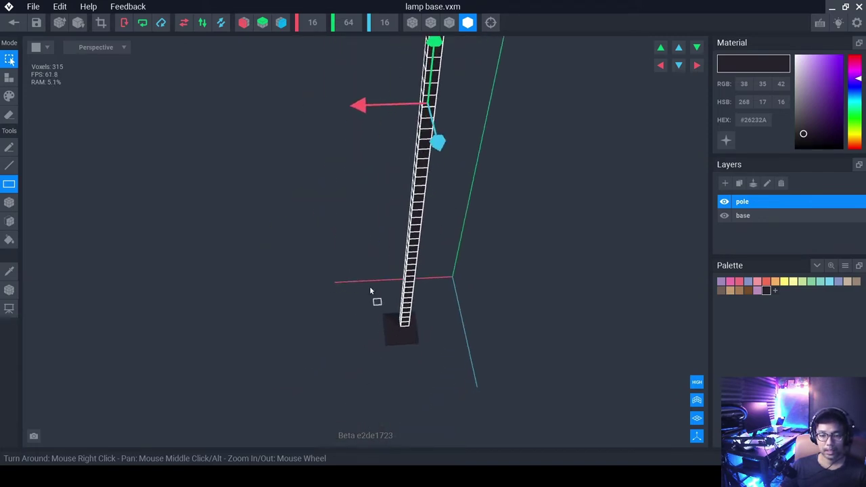
mouse_move(323, 113)
mouse_down()
mouse_move(290, 115)
mouse_move(311, 114)
mouse_up()
drag(427, 158, 438, 188)
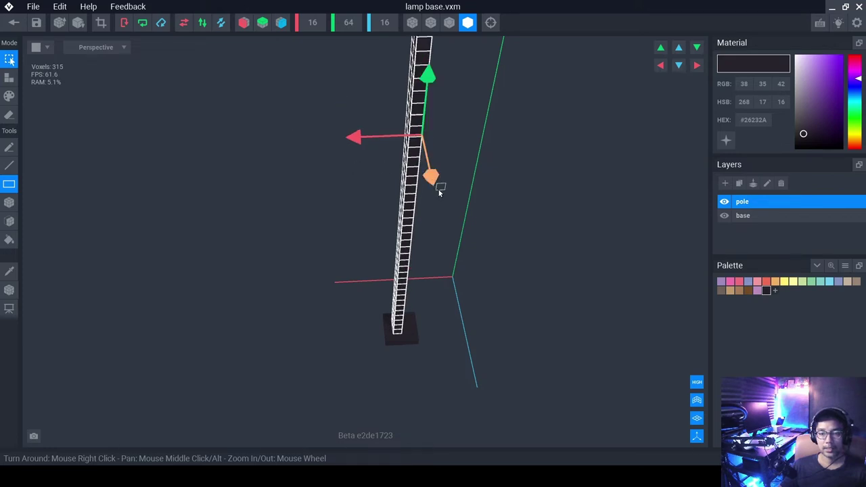
right_drag(423, 235, 430, 267)
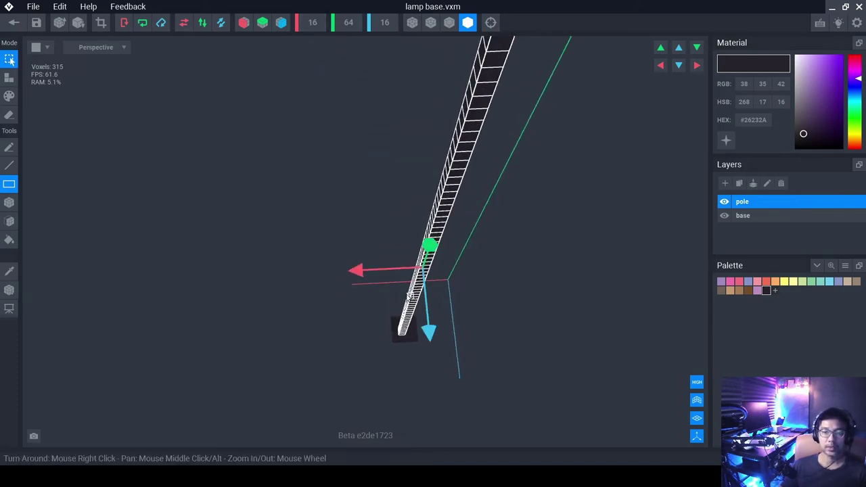
right_drag(361, 263, 368, 276)
click(365, 270)
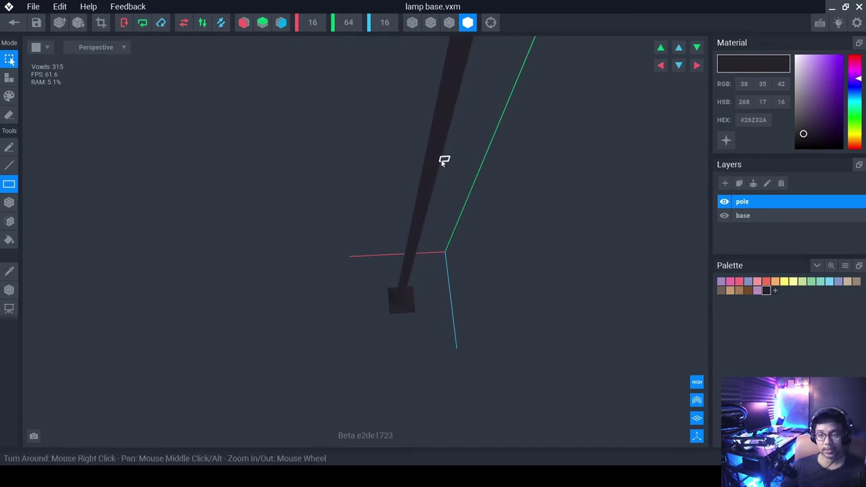
Thicken the pole to two voxels wide by extruding one long side face by one voxel in Attach mode with the Face tool.
right_drag(344, 257, 311, 34)
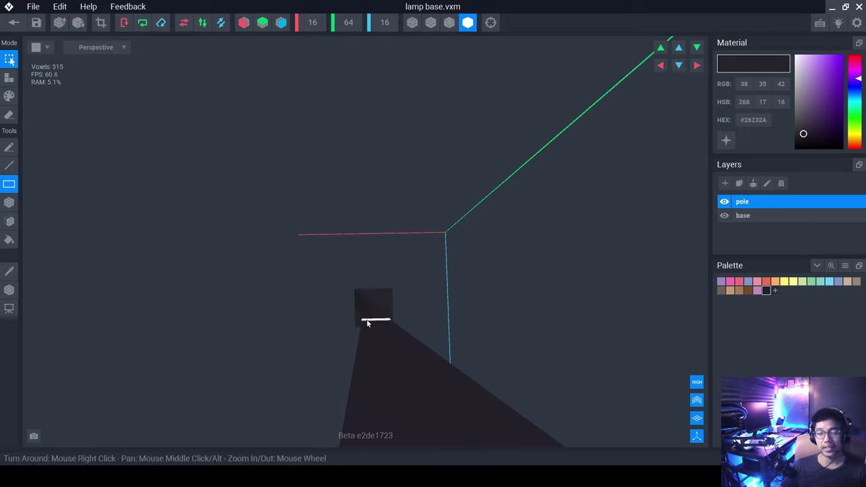
right_drag(367, 319, 420, 307)
scroll(417, 277, up, 5)
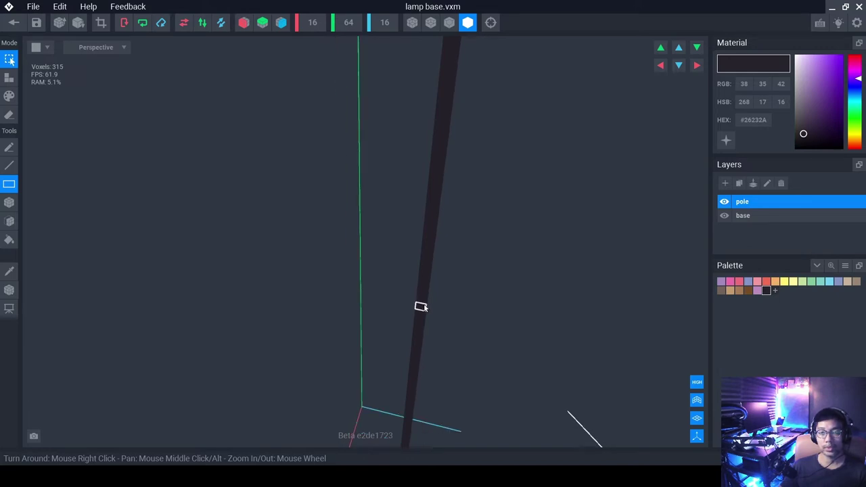
scroll(426, 291, down, 3)
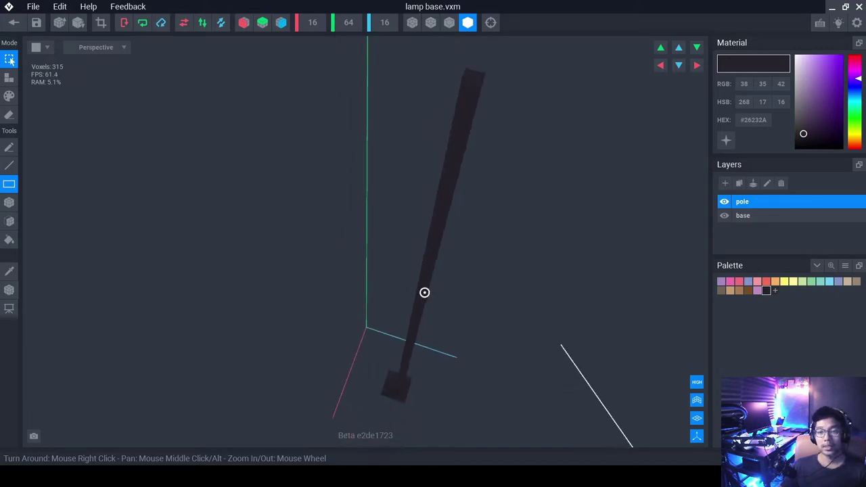
click(9, 78)
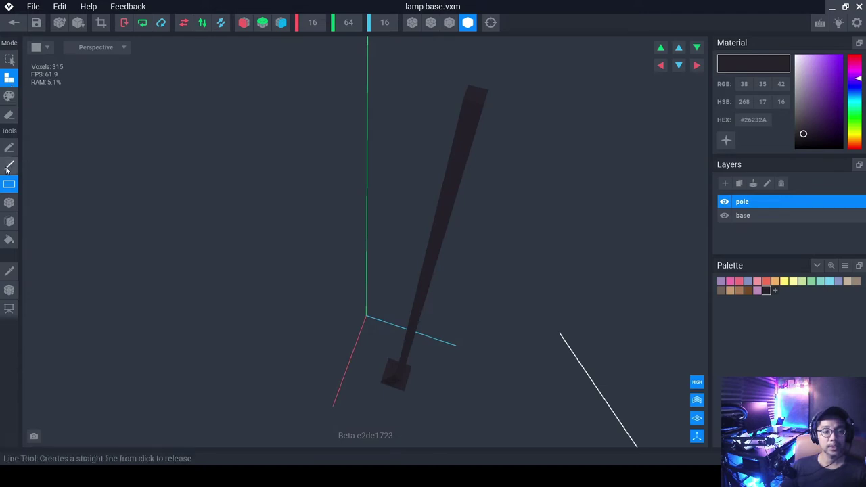
click(10, 221)
right_drag(419, 285, 418, 277)
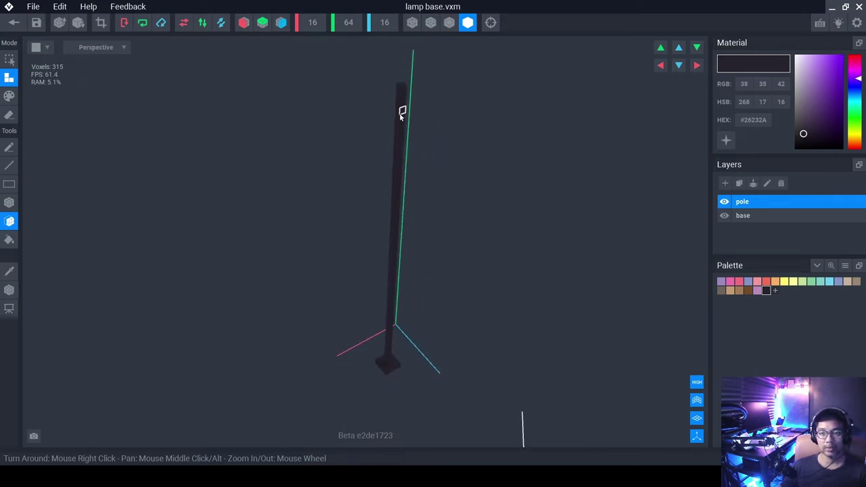
right_drag(402, 114, 408, 170)
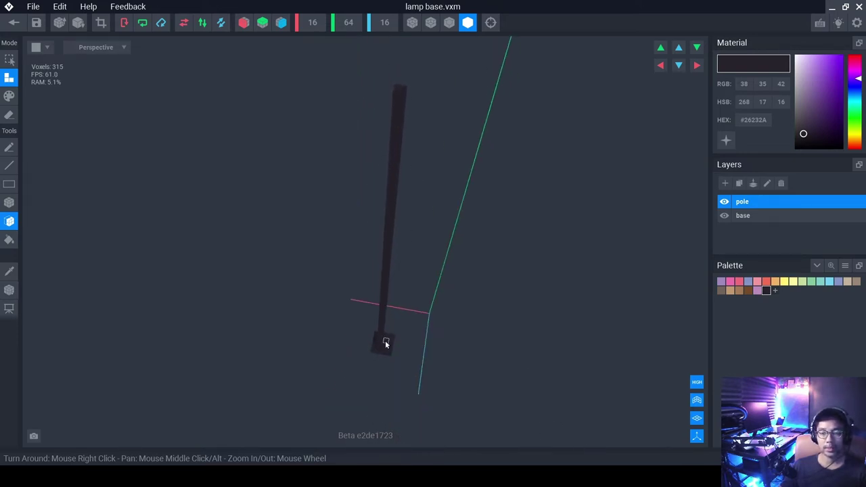
scroll(385, 343, up, 3)
right_drag(388, 340, 349, 274)
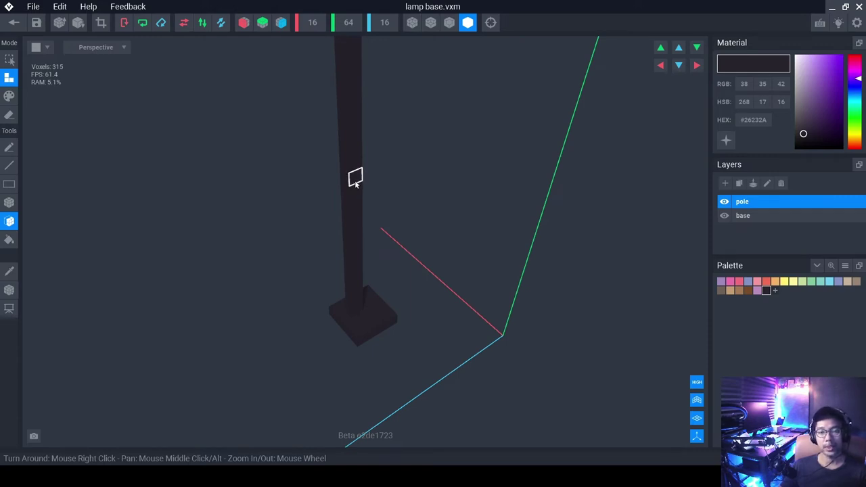
click(354, 174)
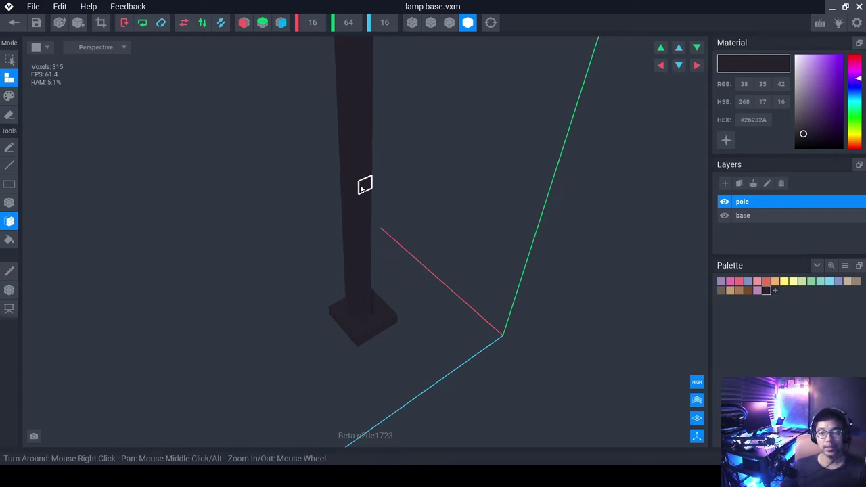
right_drag(365, 183, 361, 192)
Extrude the pole's adjacent two-voxel-wide side face by one voxel with the Face tool, making its cross-section 2 × 2.
scroll(361, 192, down, 4)
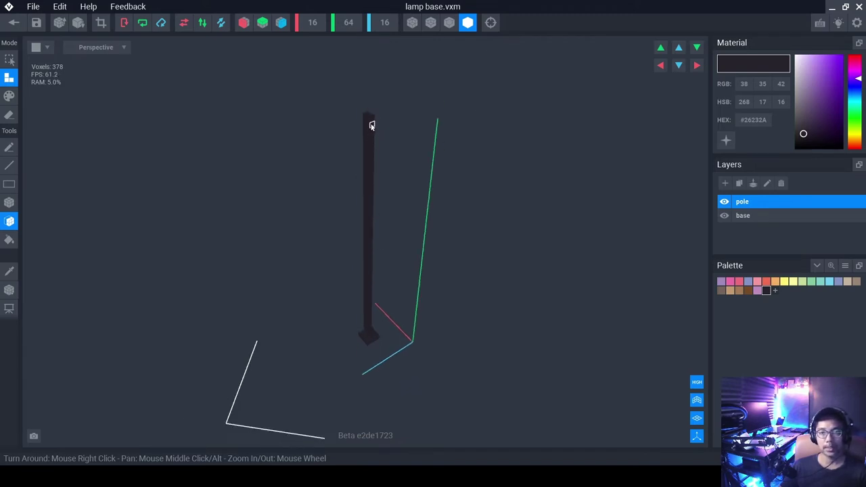
scroll(371, 133, up, 2)
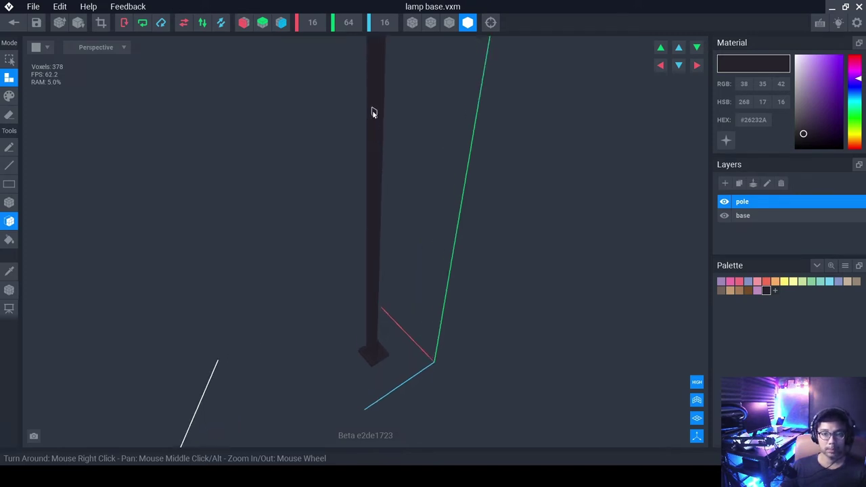
scroll(372, 111, up, 2)
scroll(392, 86, down, 1)
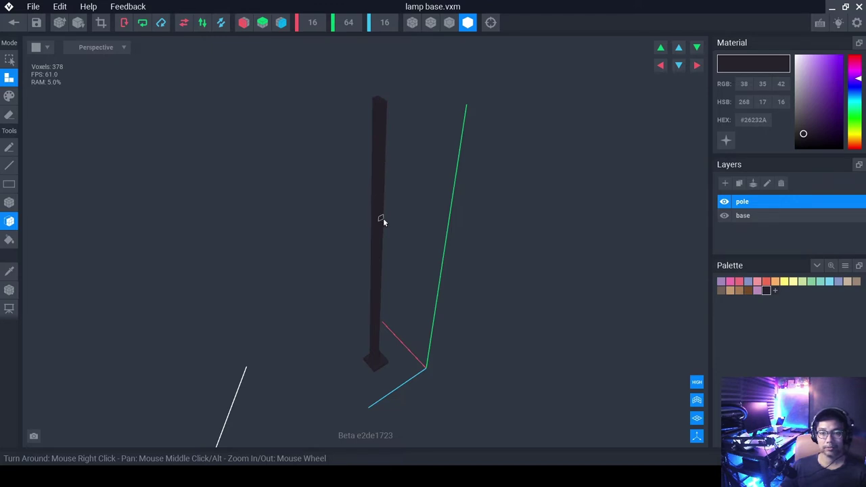
scroll(383, 218, up, 2)
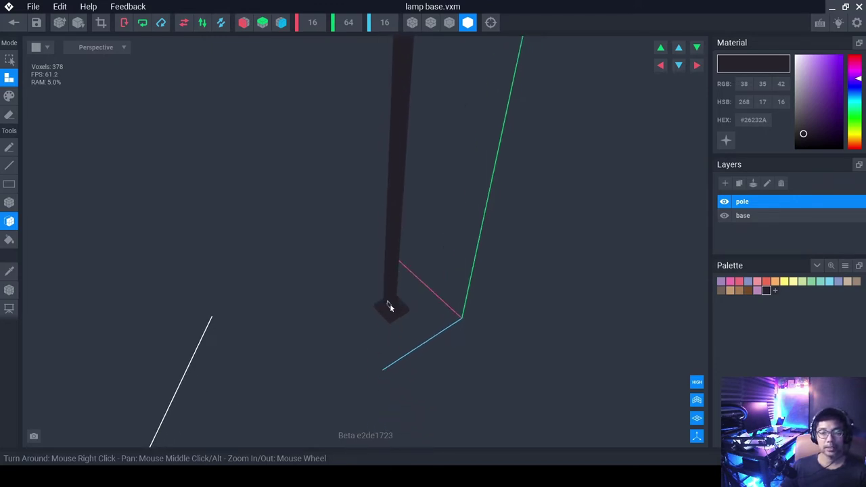
right_drag(389, 307, 411, 273)
scroll(397, 318, up, 2)
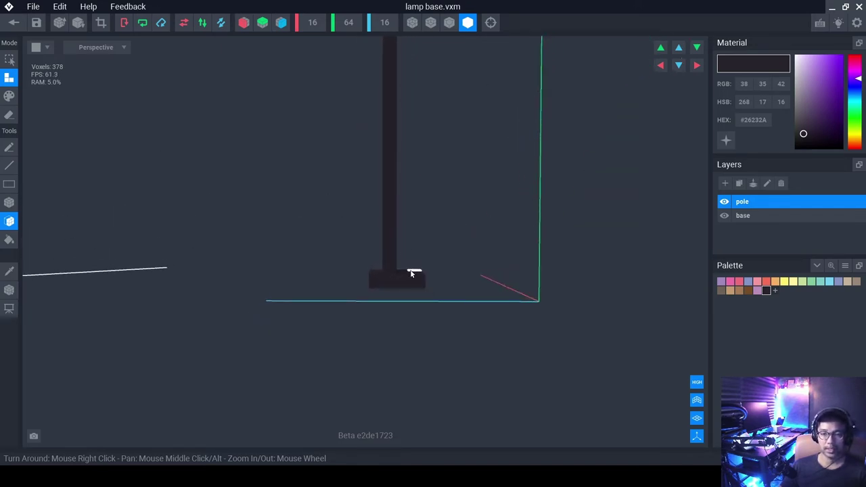
right_drag(409, 238, 336, 234)
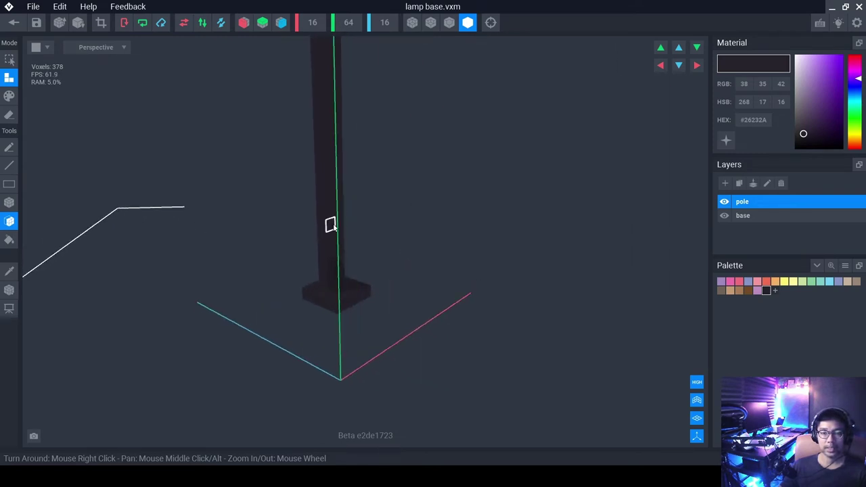
click(338, 173)
right_drag(338, 173, 344, 208)
right_drag(372, 273, 430, 280)
right_drag(429, 237, 467, 288)
scroll(399, 286, up, 5)
scroll(377, 280, down, 3)
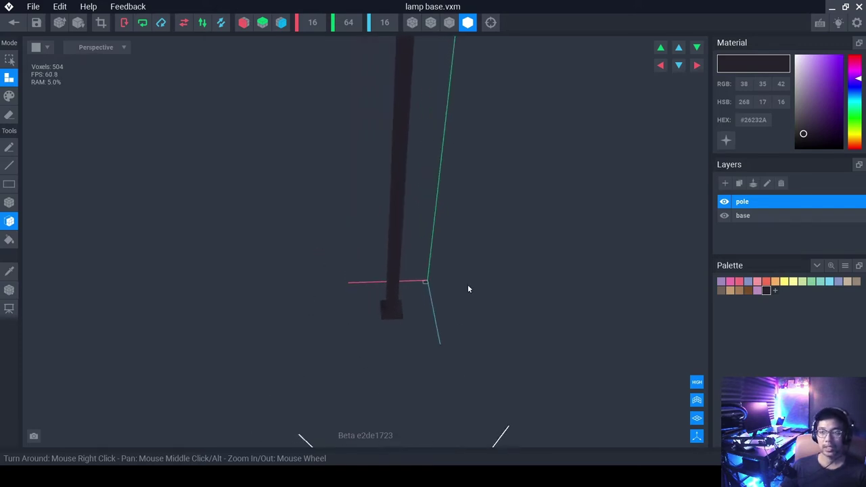
Show the base layer together with the pole and frame the whole lamp base.
click(725, 217)
scroll(469, 241, down, 2)
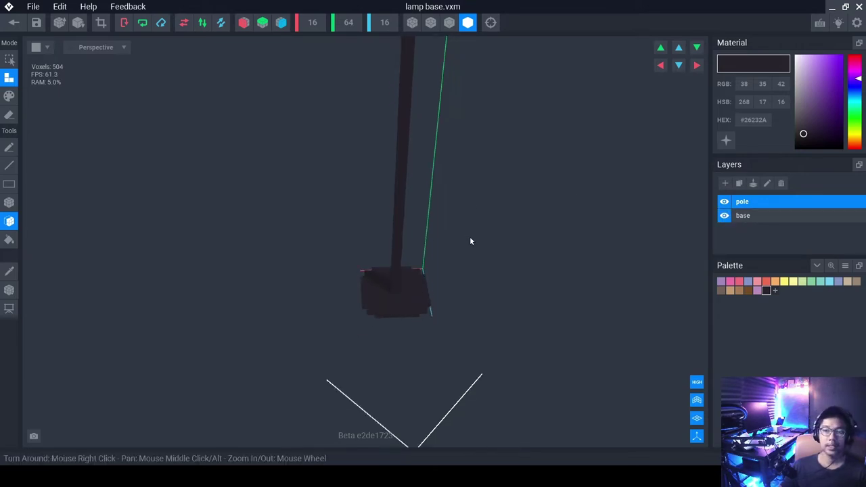
scroll(433, 257, down, 2)
right_drag(433, 257, 404, 264)
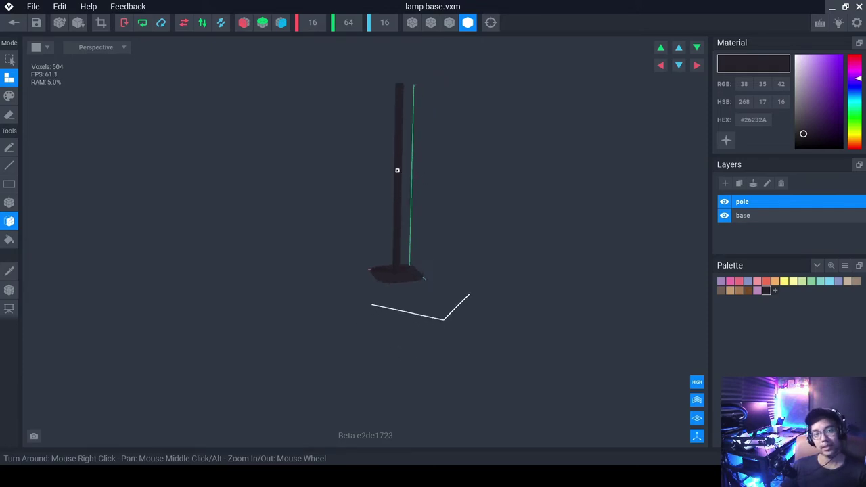
middle_drag(399, 170, 409, 229)
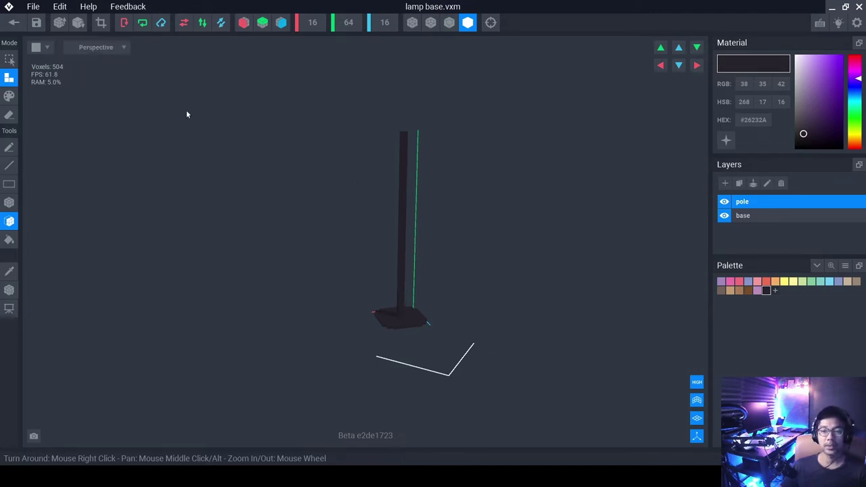
Save the changes to lamp base.vxm and return to the floor lamp.vxr asset.
click(15, 24)
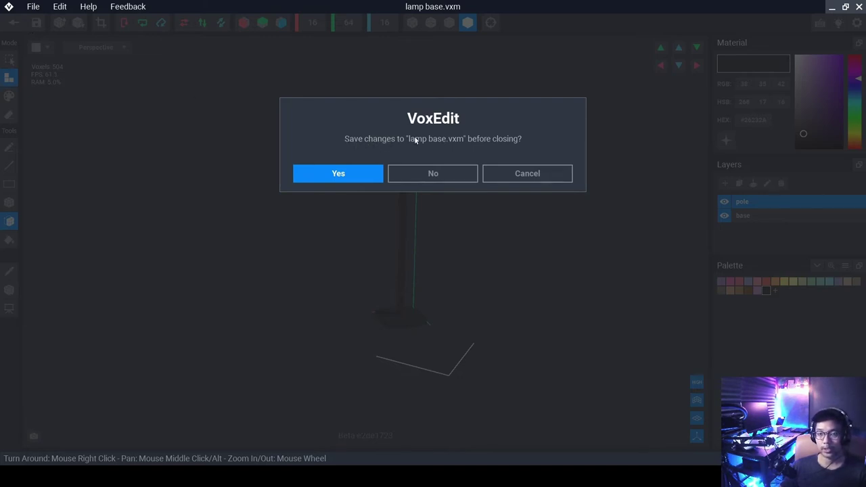
click(527, 173)
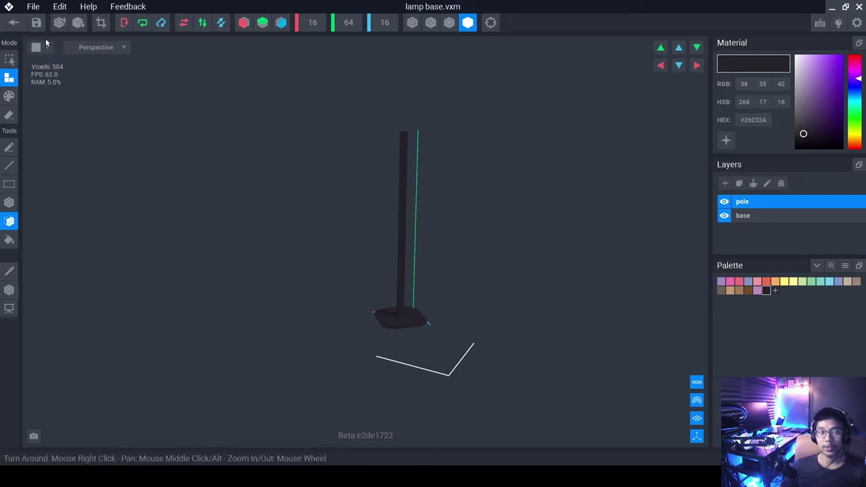
click(14, 23)
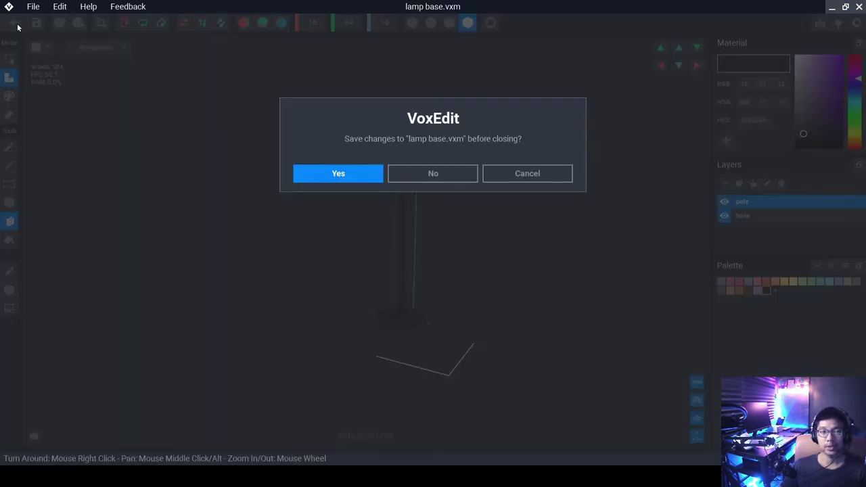
click(368, 169)
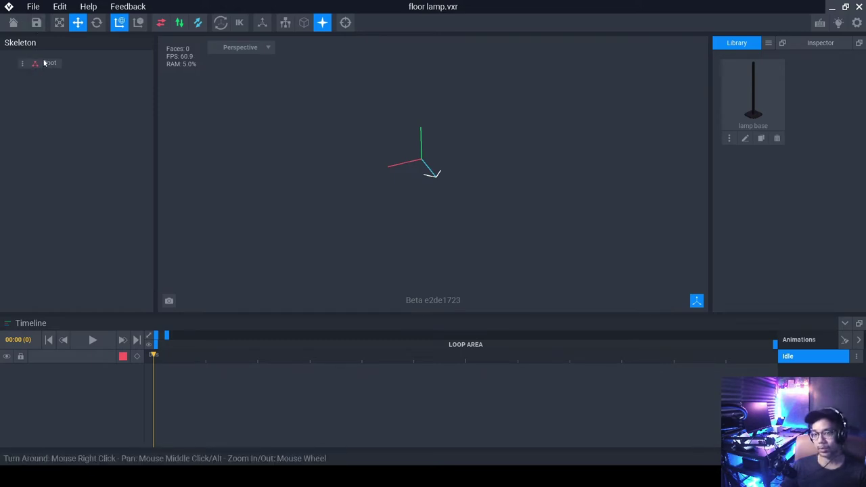
Create a child node named "base" under the skeleton's Root node.
drag(44, 63, 24, 65)
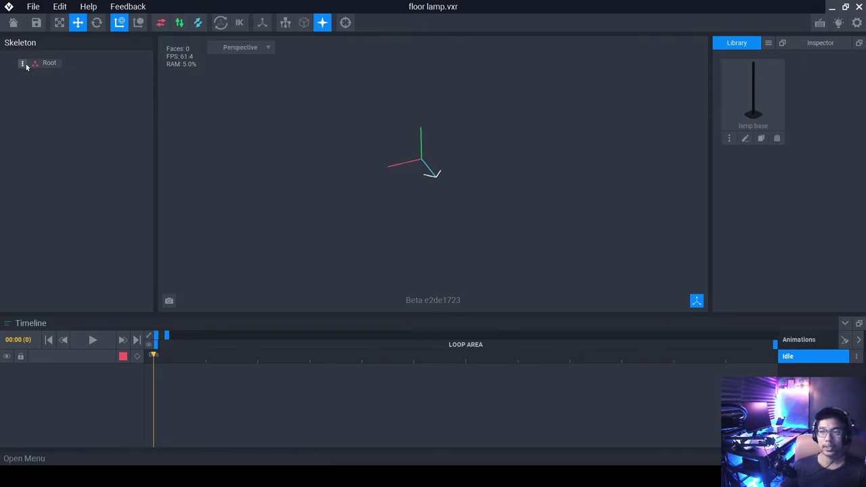
click(26, 64)
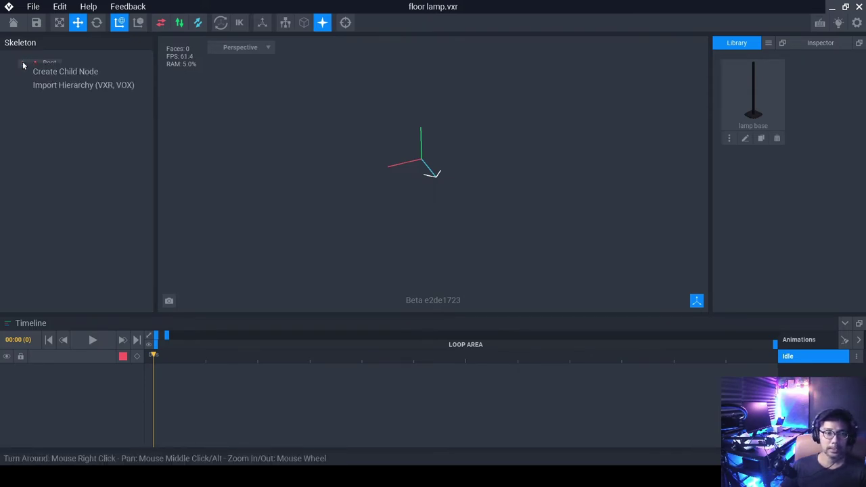
click(20, 62)
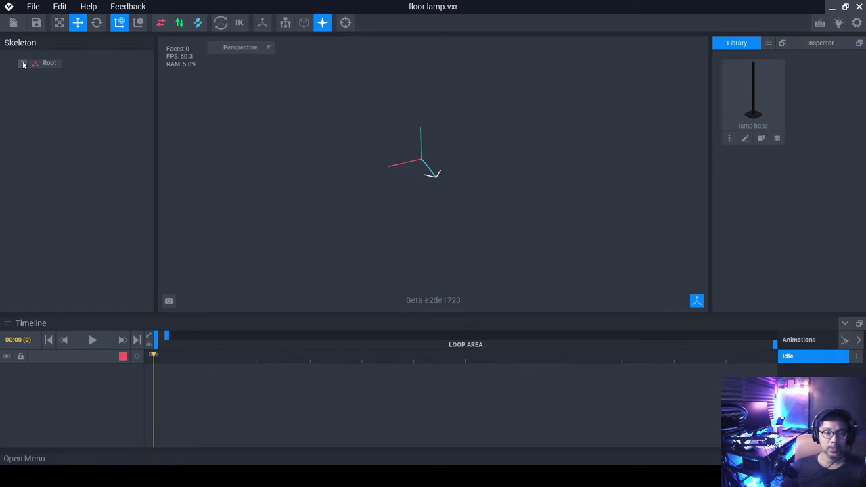
click(23, 65)
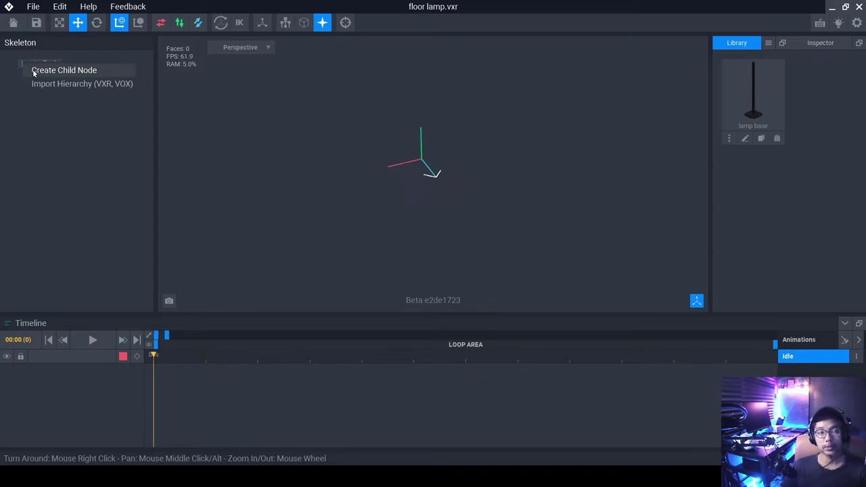
click(63, 70)
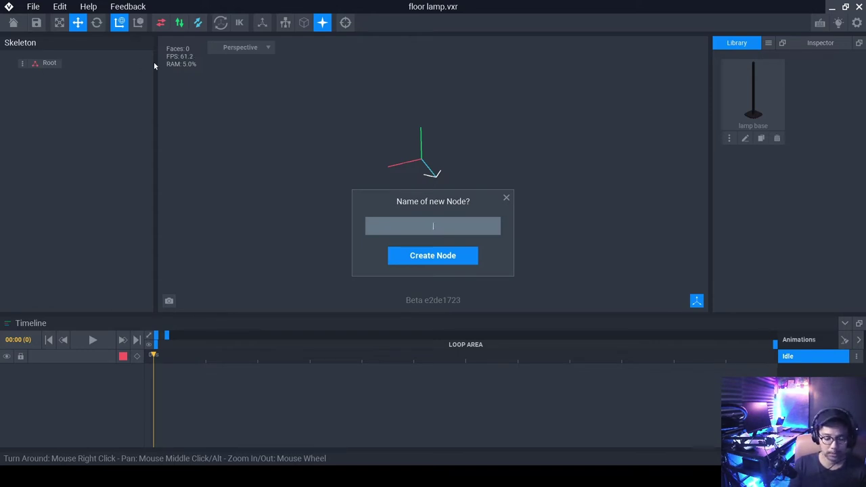
text(base)
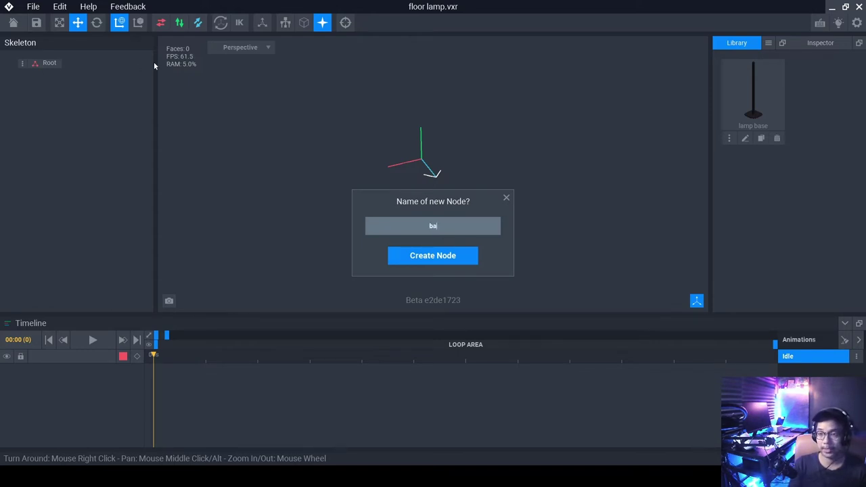
key(Return)
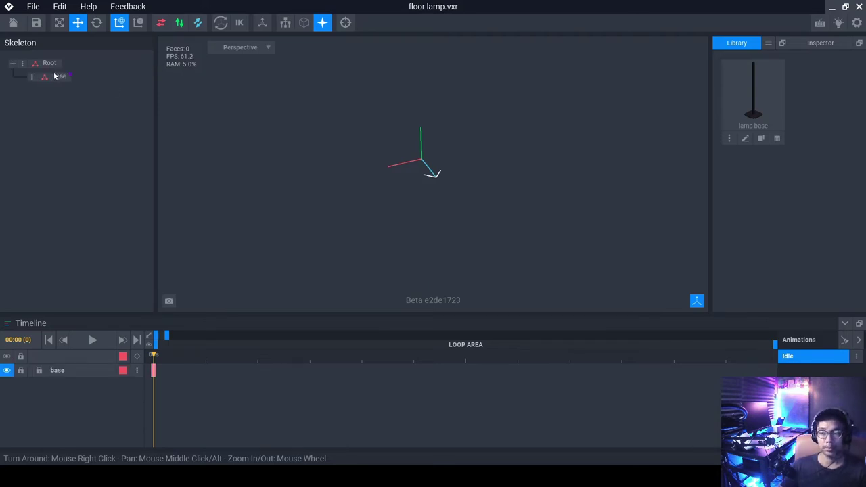
Attach the lamp base model from the library to the base node.
drag(761, 115, 59, 79)
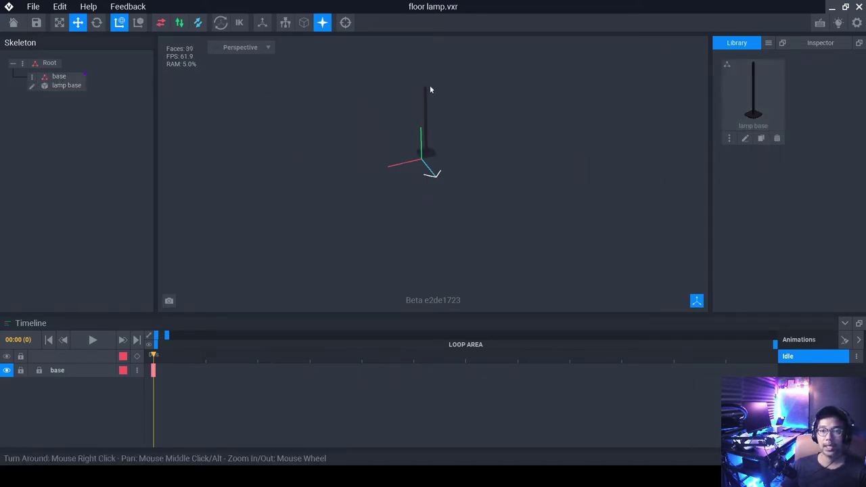
right_drag(436, 143, 432, 126)
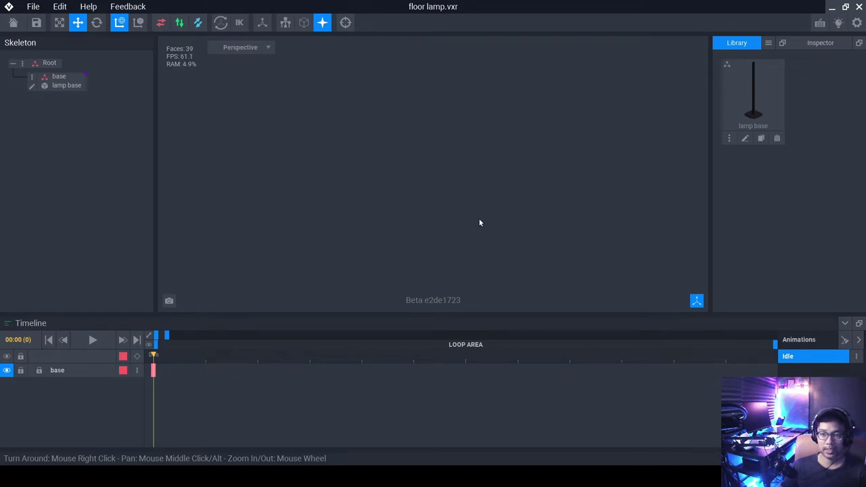
right_drag(479, 220, 489, 244)
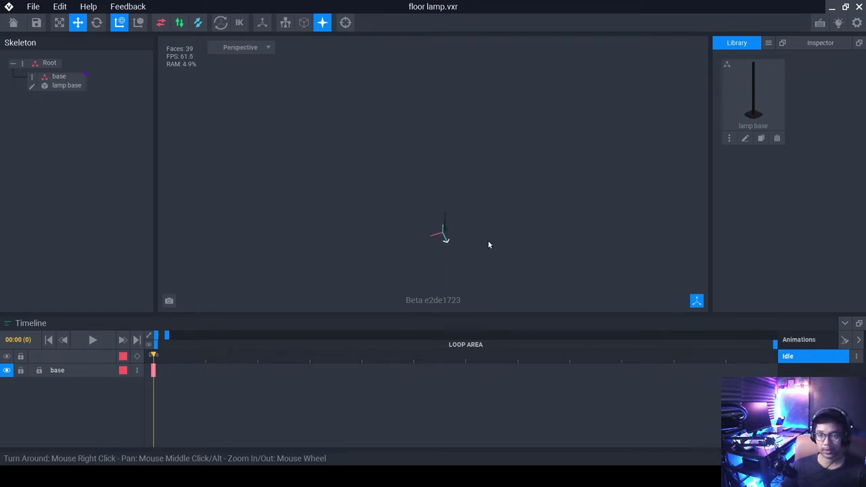
click(345, 23)
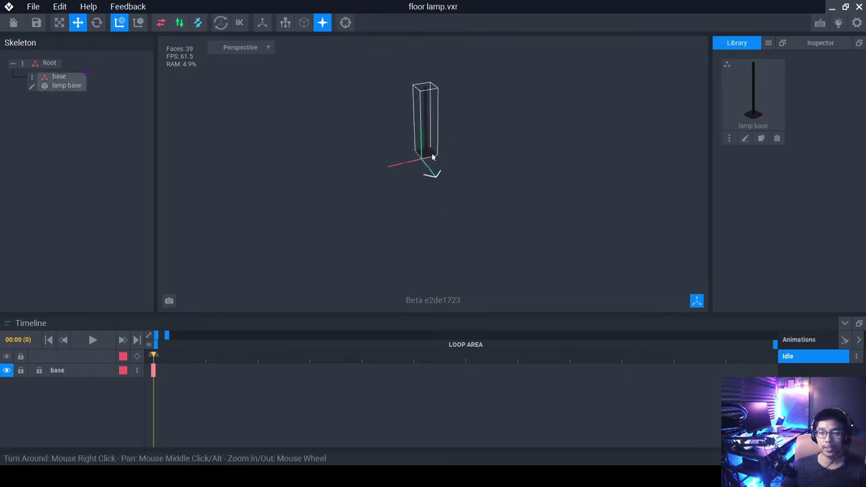
right_drag(432, 157, 443, 168)
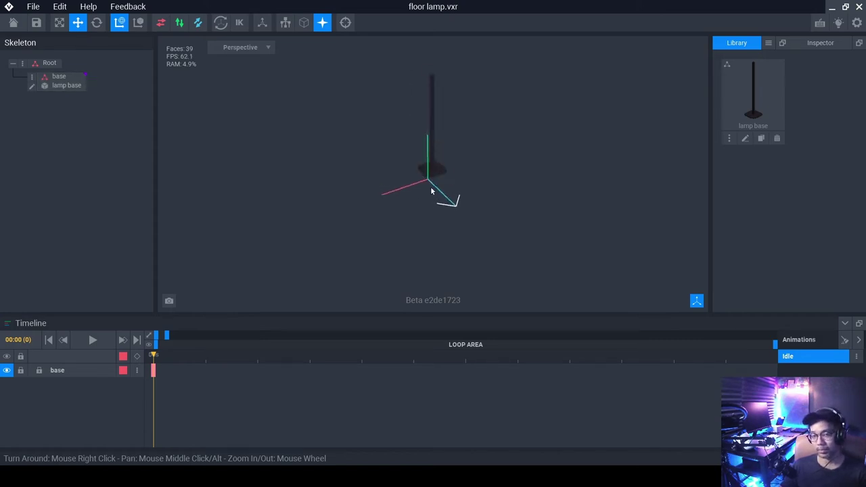
scroll(428, 182, up, 2)
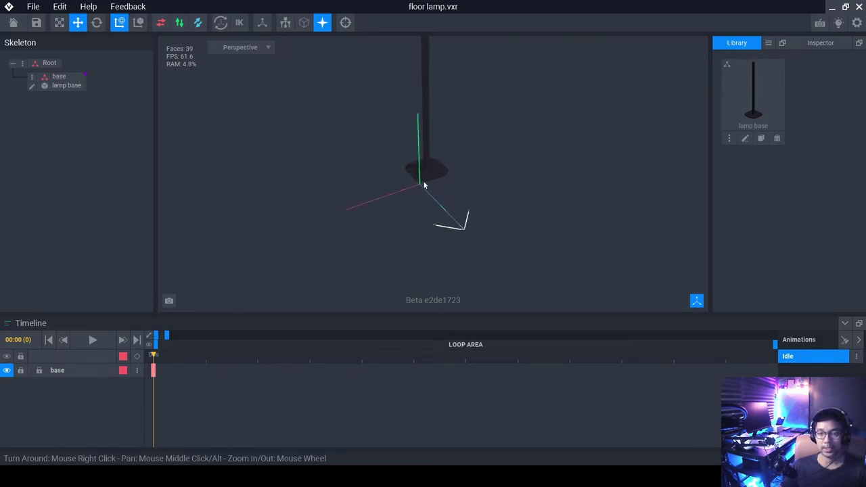
scroll(428, 179, down, 2)
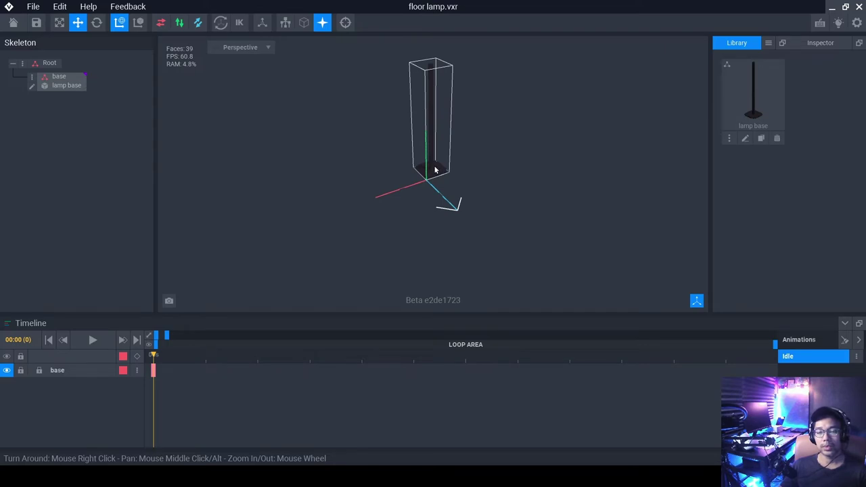
Select the lamp base in the scene, open its model for editing and activate the Pivot tool.
click(435, 170)
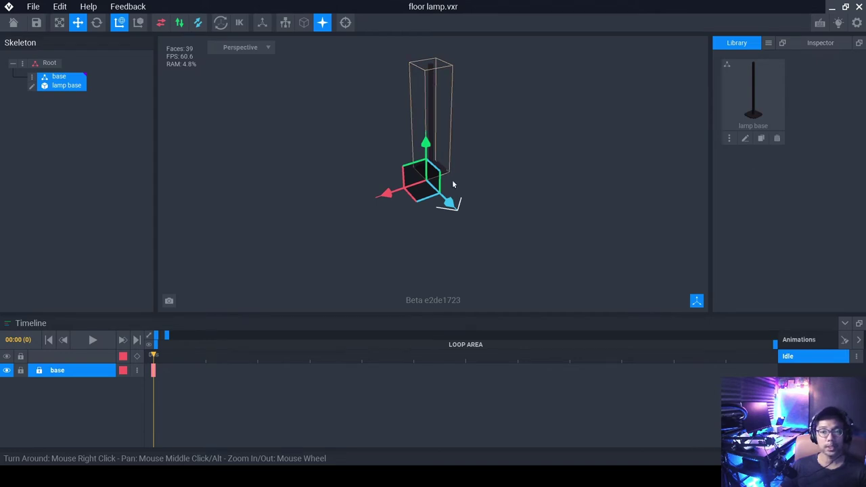
right_drag(455, 185, 431, 173)
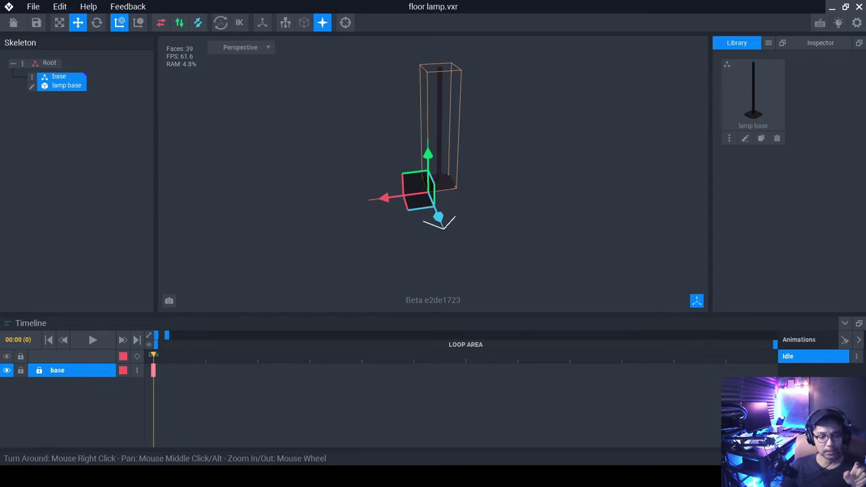
click(30, 88)
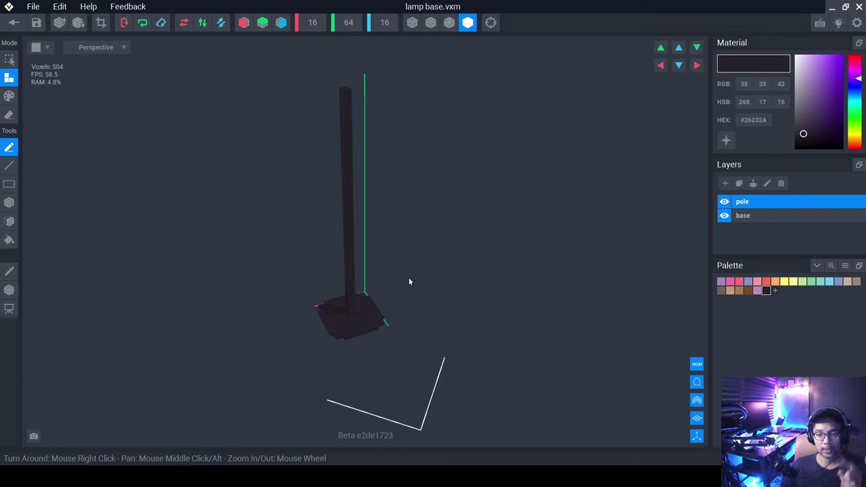
right_drag(416, 282, 349, 286)
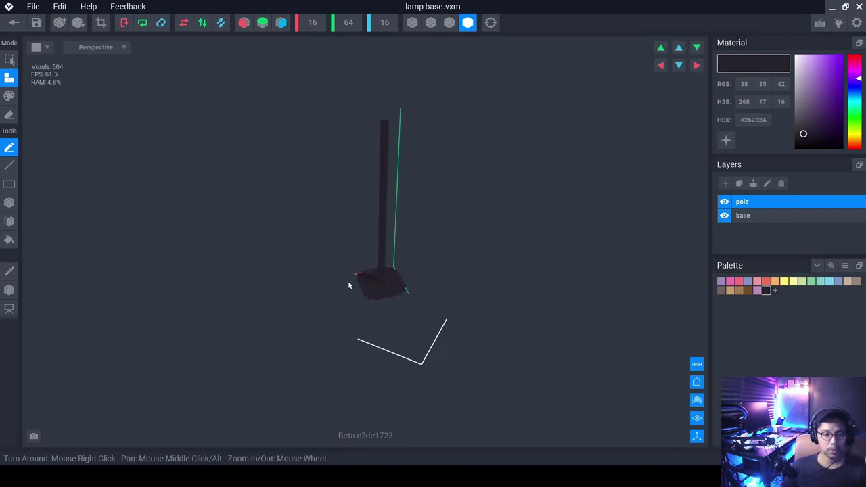
click(9, 289)
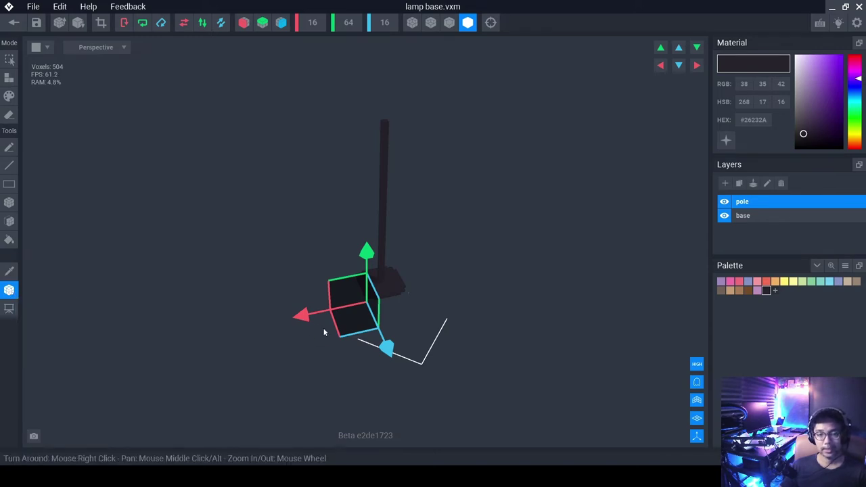
Move the pivot along the red and blue axes to the centre of the slab's footprint, at 0 on green and 8 on blue.
drag(304, 321, 331, 319)
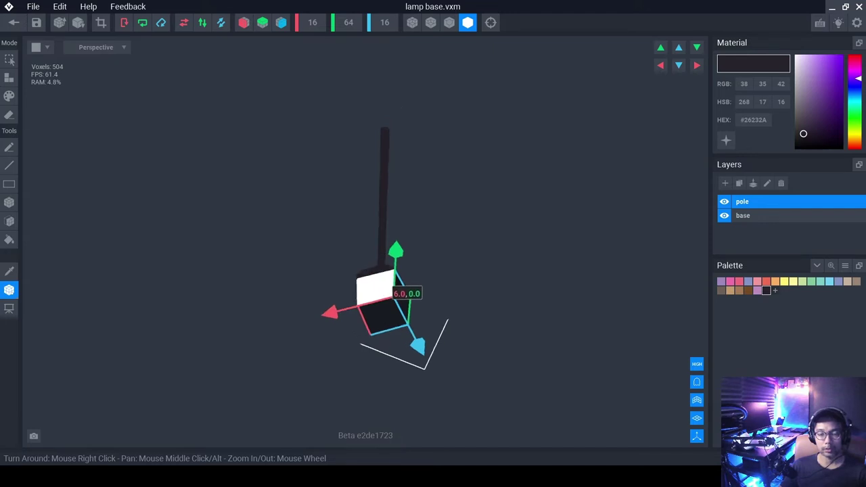
right_drag(366, 288, 382, 280)
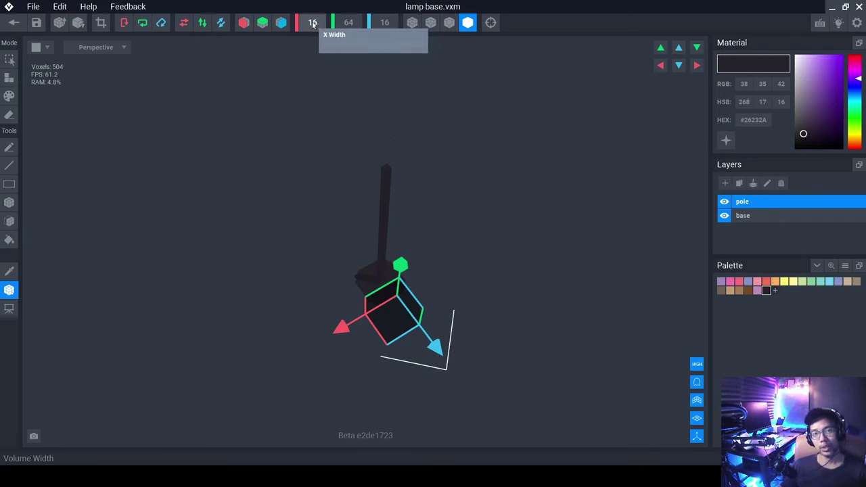
drag(349, 329, 338, 332)
drag(431, 351, 415, 331)
right_drag(398, 291, 402, 204)
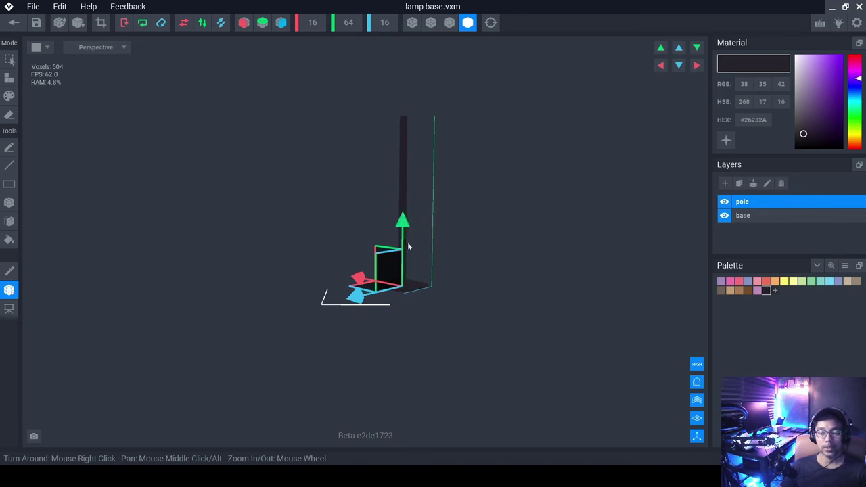
scroll(408, 239, up, 3)
right_drag(417, 290, 423, 275)
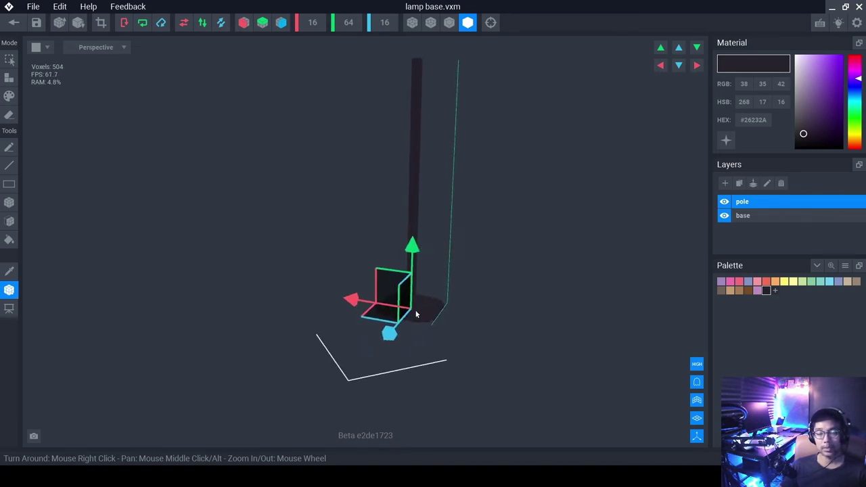
right_drag(417, 312, 422, 316)
scroll(414, 301, down, 2)
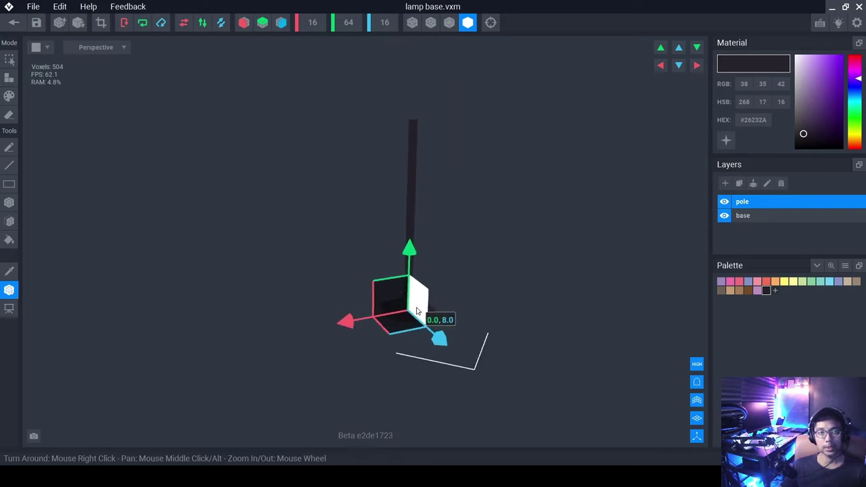
Save the pivot change to lamp base.vxm and return to the floor lamp asset with the whole lamp in view.
click(12, 25)
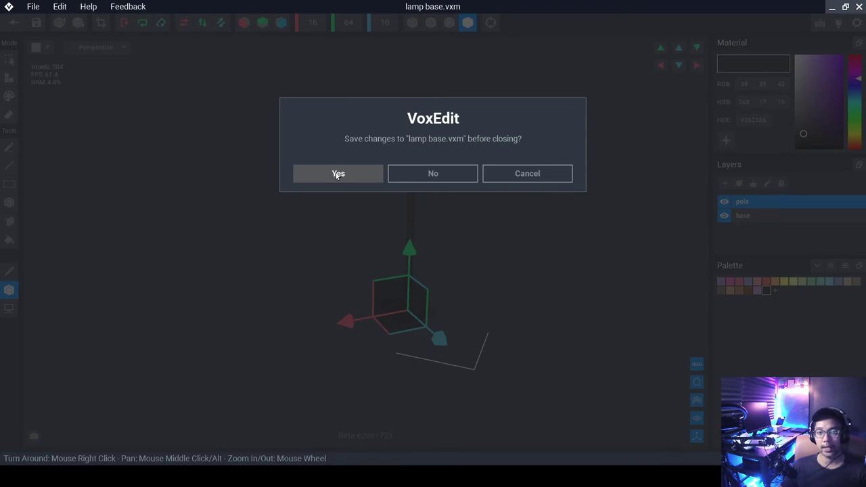
click(338, 174)
scroll(432, 169, up, 5)
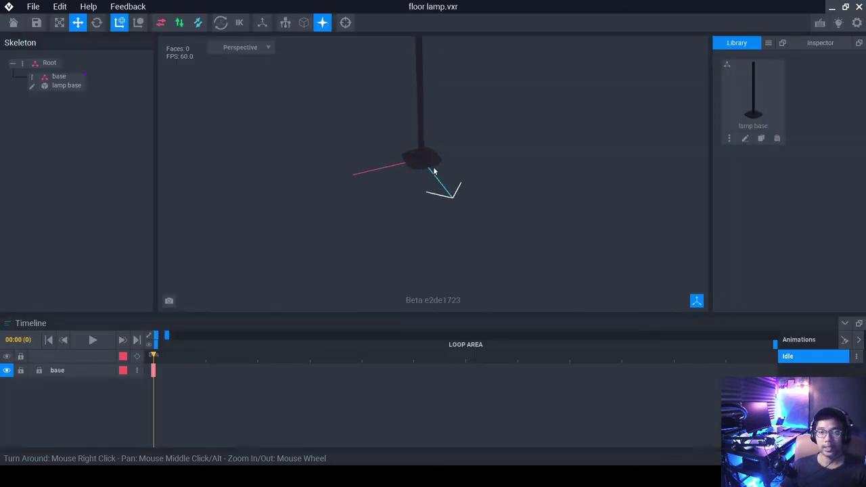
scroll(429, 169, down, 5)
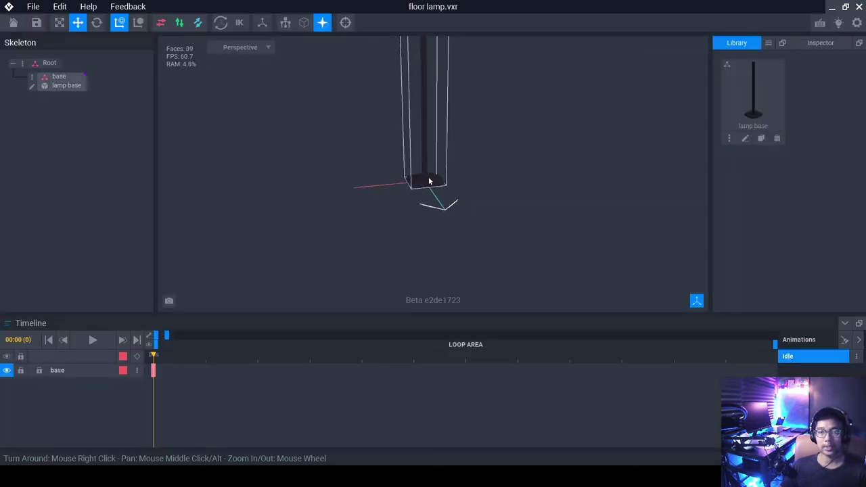
scroll(430, 177, down, 1)
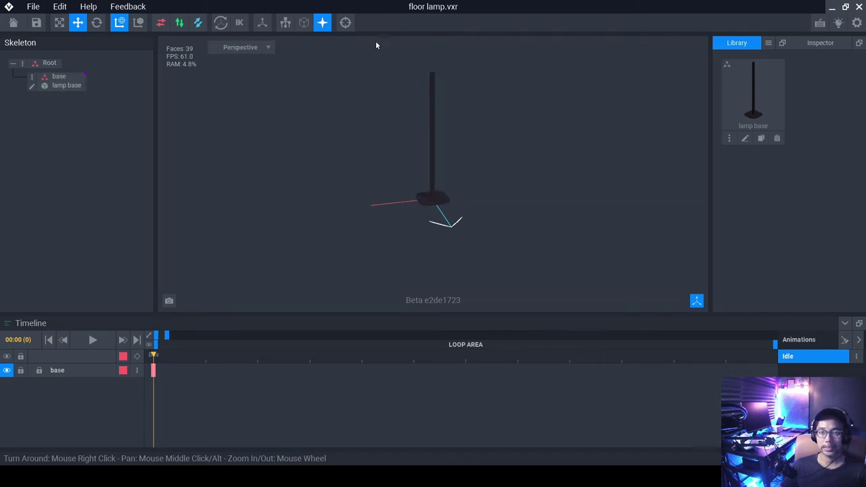
Create a new voxel model named bulb in the asset's library.
middle_drag(377, 45, 376, 72)
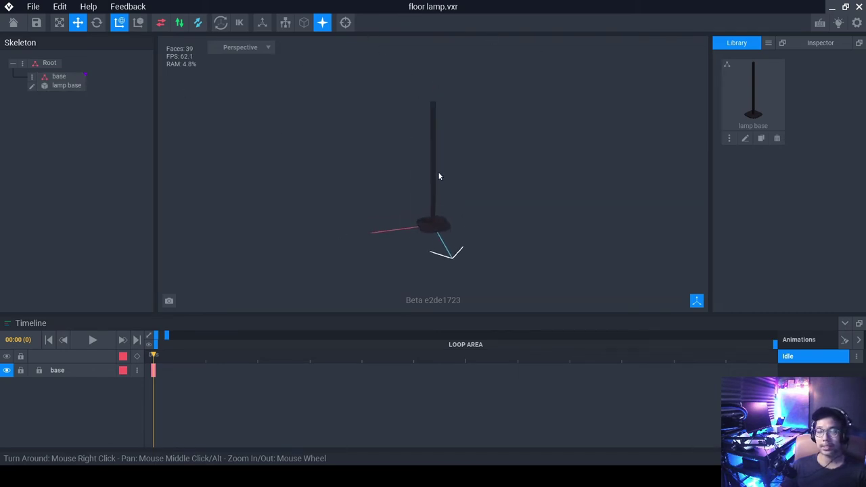
right_drag(439, 176, 437, 198)
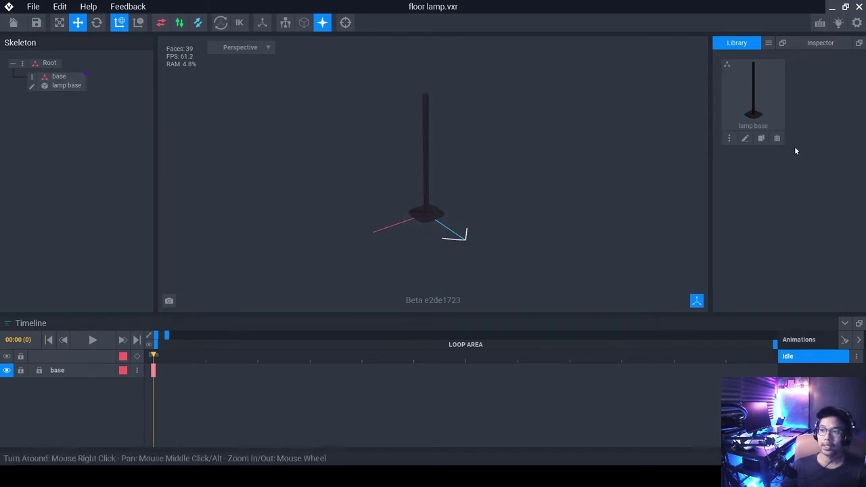
click(769, 43)
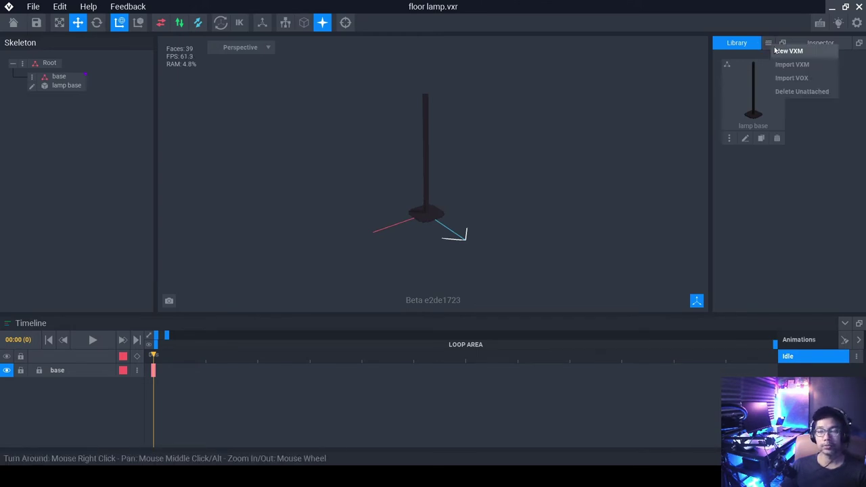
click(783, 51)
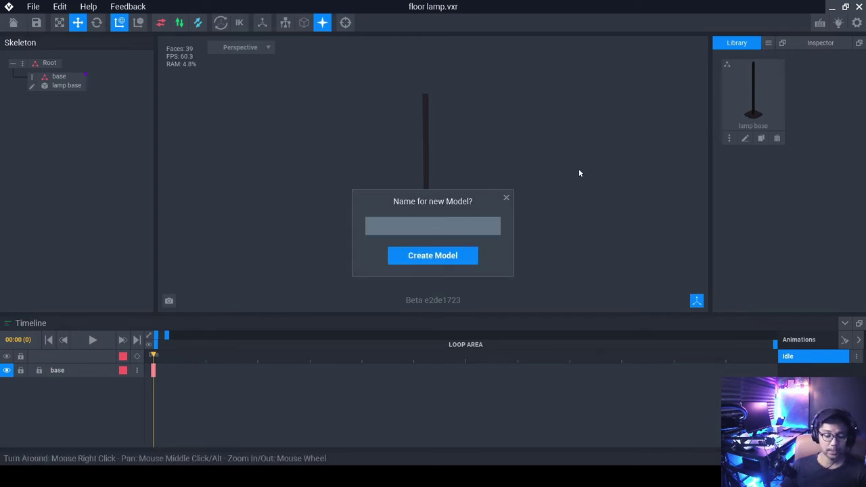
text(bulb)
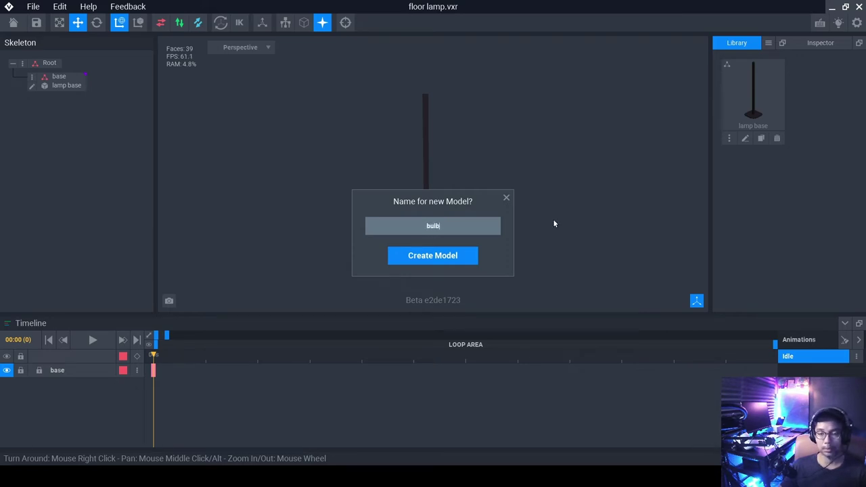
click(453, 256)
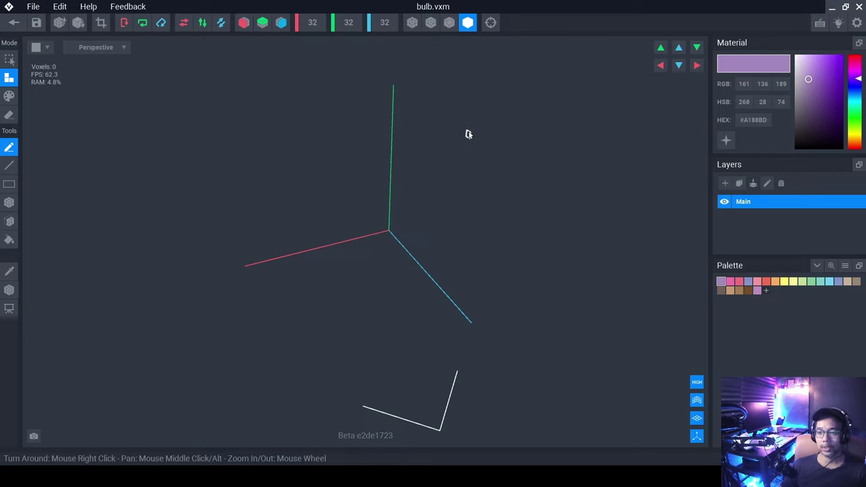
Set the bulb model's volume to 8 voxels in width, height and depth.
scroll(383, 172, down, 1)
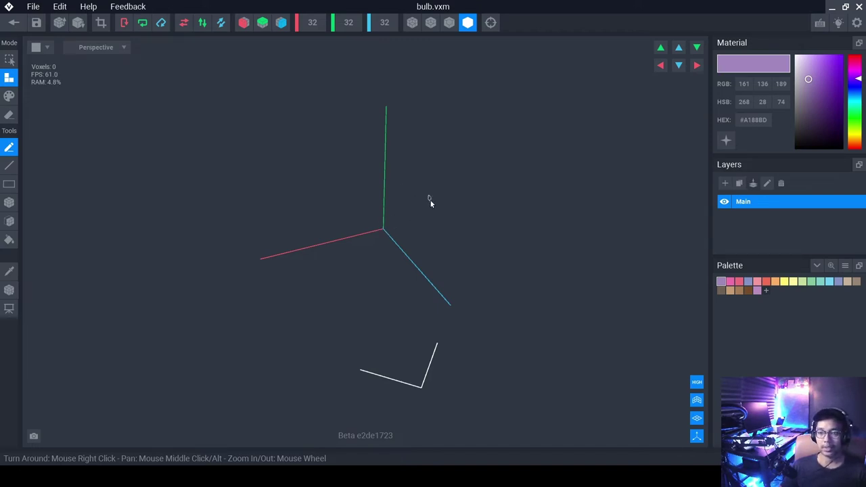
right_drag(430, 200, 430, 205)
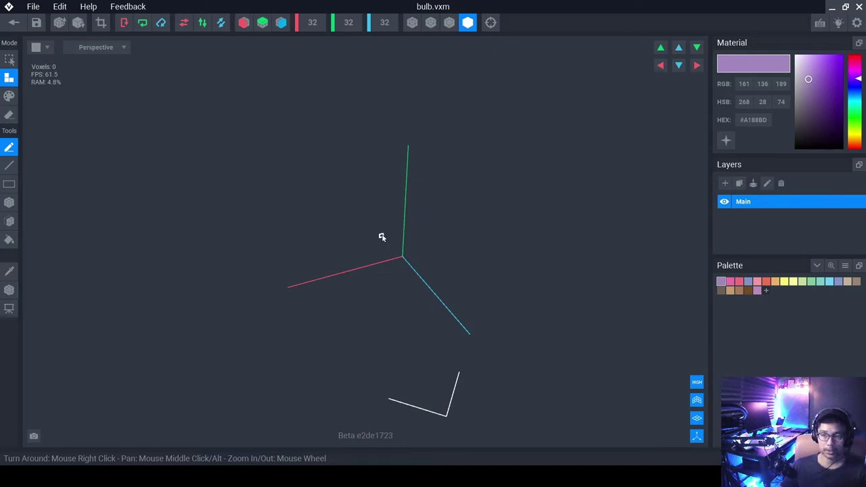
click(312, 22)
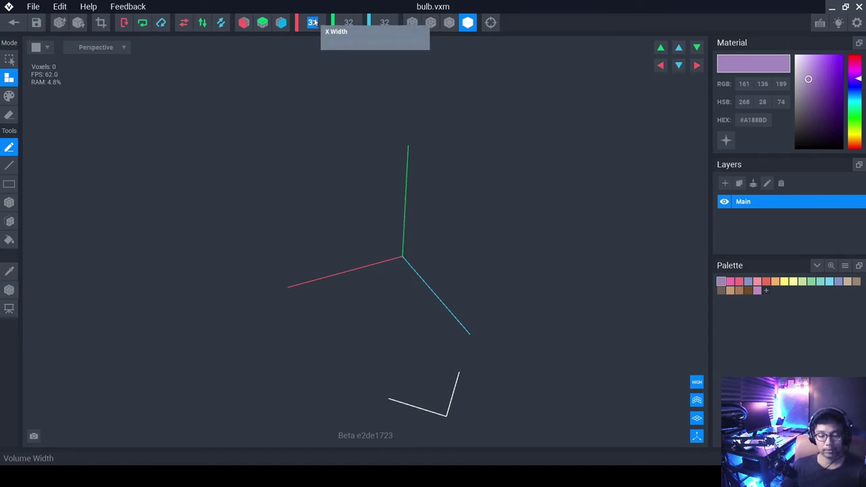
text(8)
click(385, 22)
text(8)
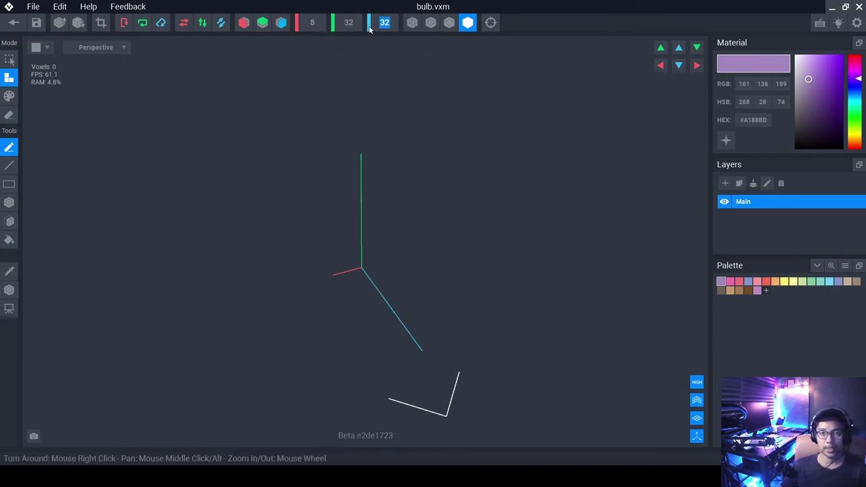
click(348, 22)
text(8)
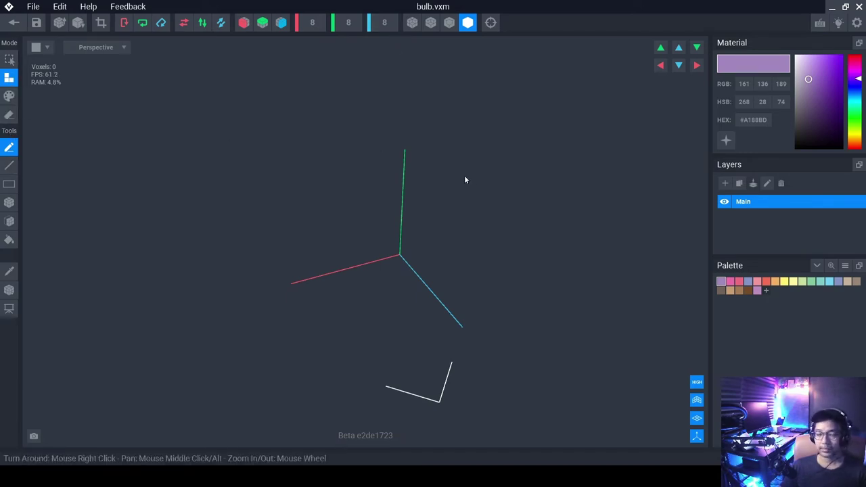
Fill the entire 8 × 8 × 8 volume with purple voxels using the Rectangle tool.
click(10, 186)
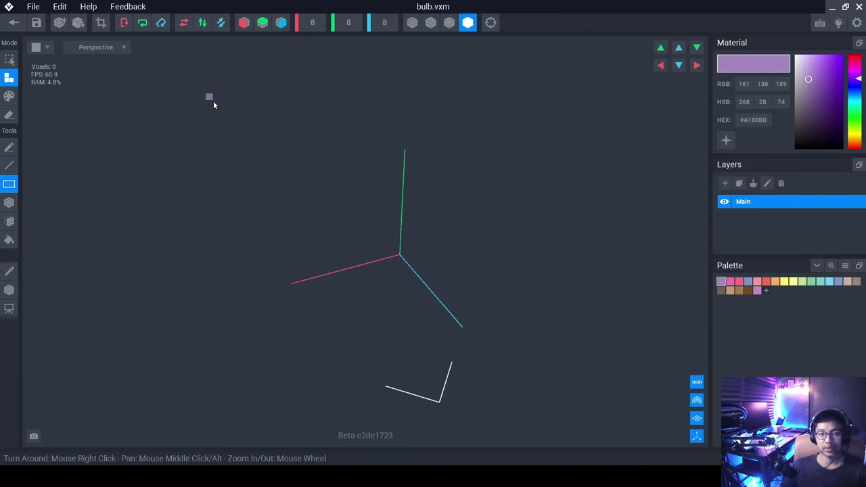
drag(225, 97, 547, 387)
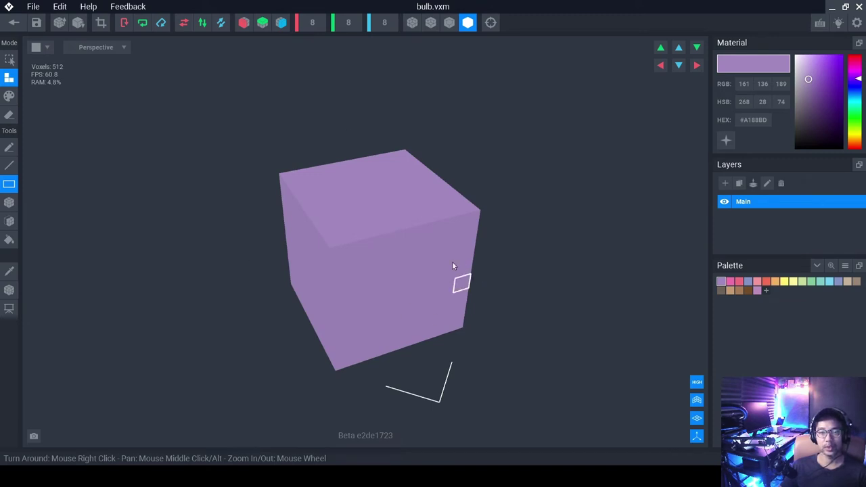
right_drag(379, 245, 382, 254)
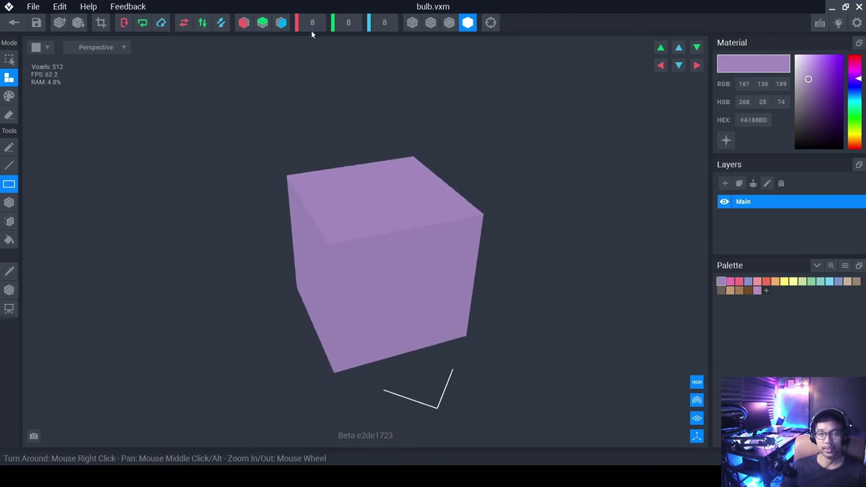
scroll(407, 188, down, 3)
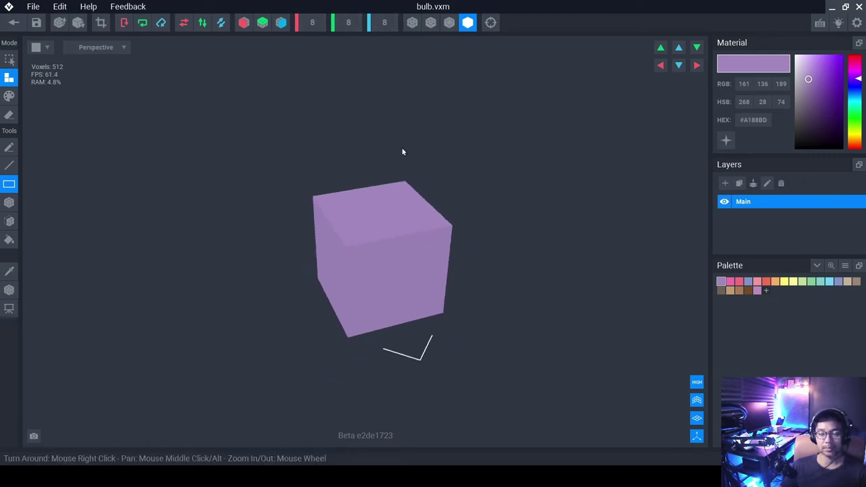
Set the volume height to 12 and extend the cube's top face up to fill it.
click(348, 23)
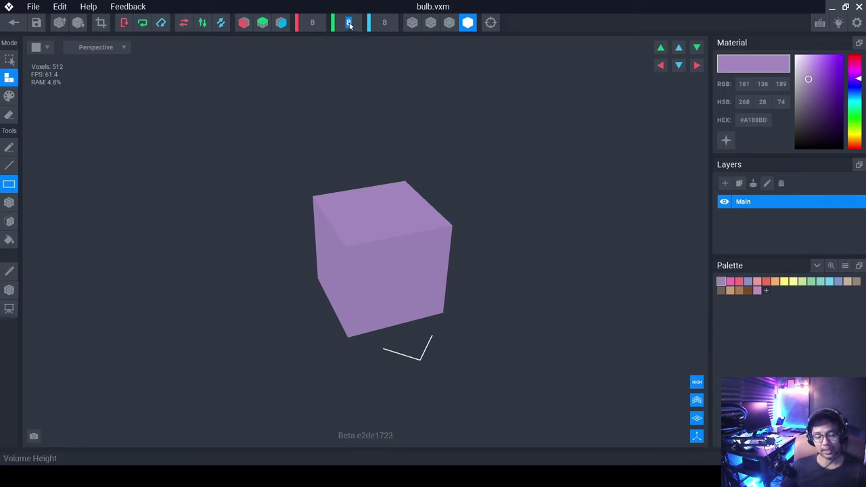
text(12)
key(Return)
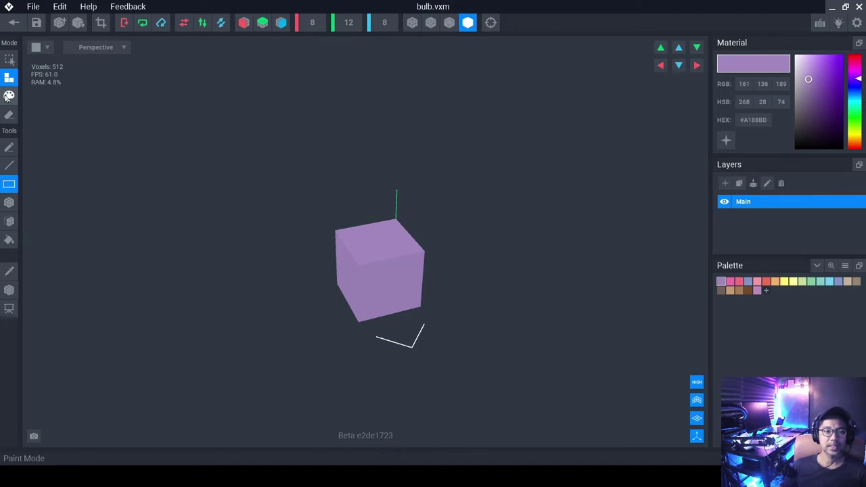
click(10, 221)
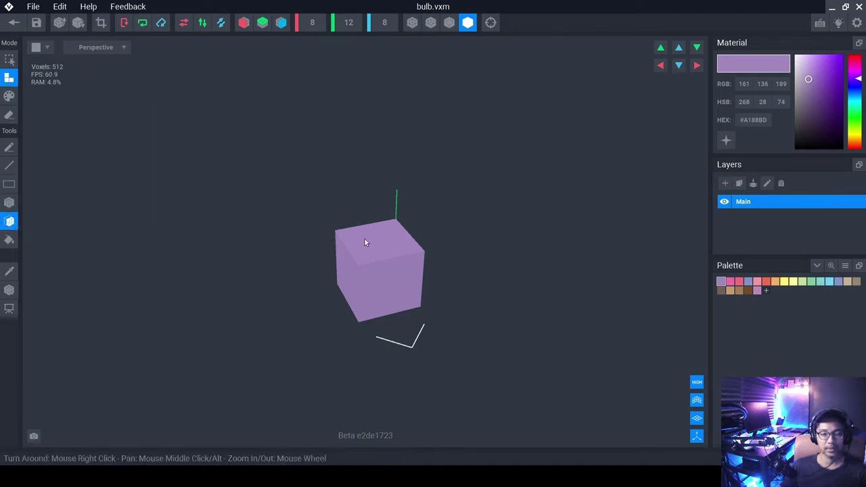
drag(389, 241, 385, 222)
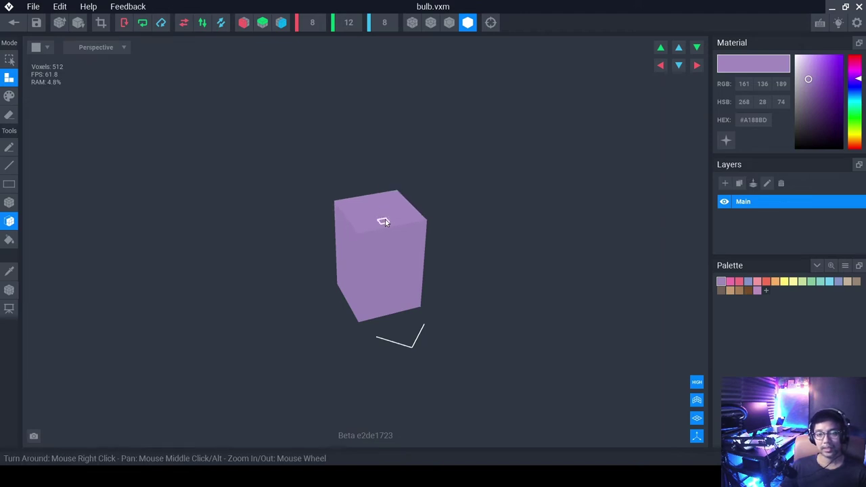
right_drag(415, 290, 401, 256)
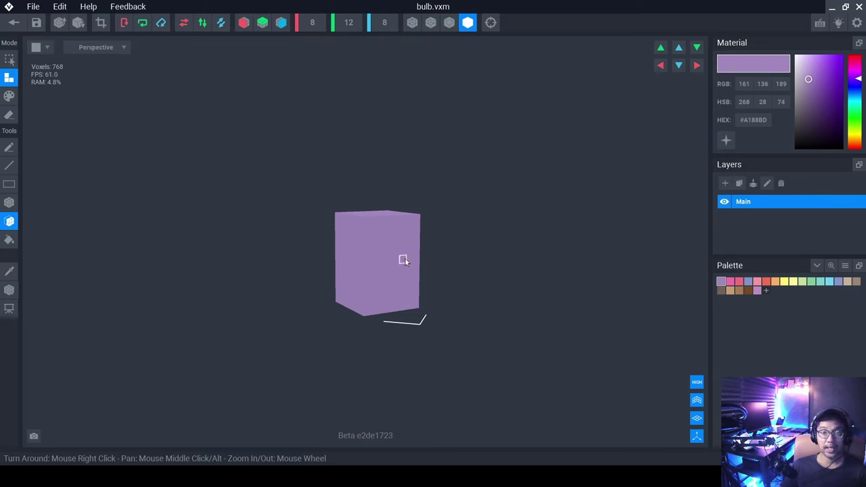
scroll(402, 253, up, 2)
scroll(401, 261, down, 1)
right_drag(401, 261, 400, 258)
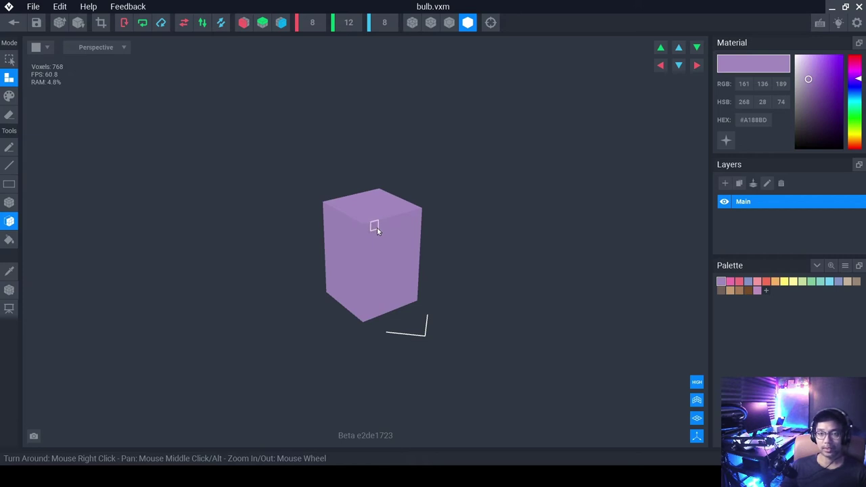
scroll(380, 230, up, 2)
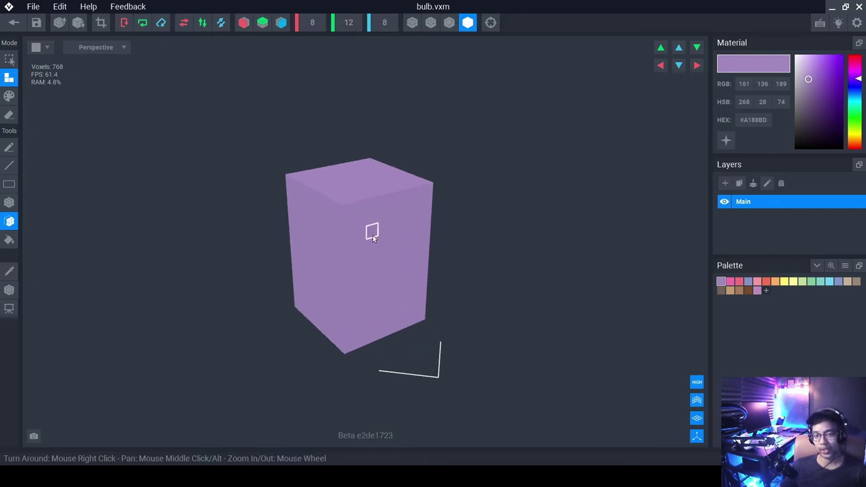
right_drag(372, 233, 373, 234)
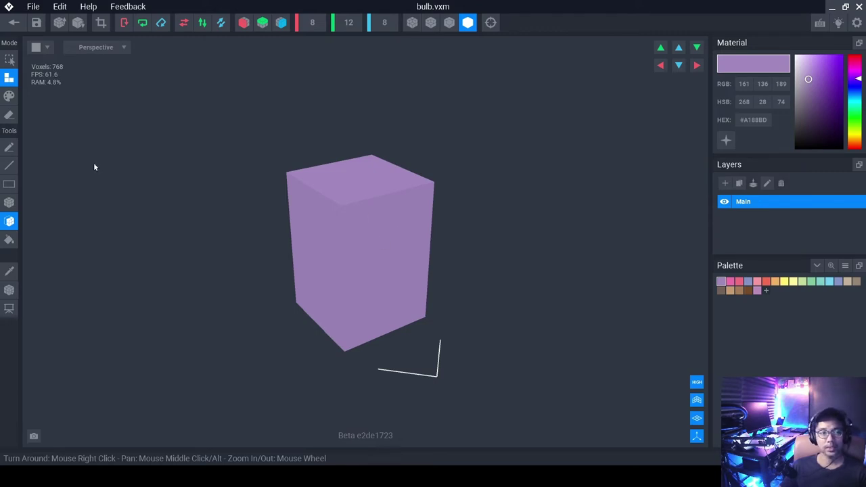
Erase the one-voxel-wide column along each of the block's four vertical edges with the Box tool.
click(11, 116)
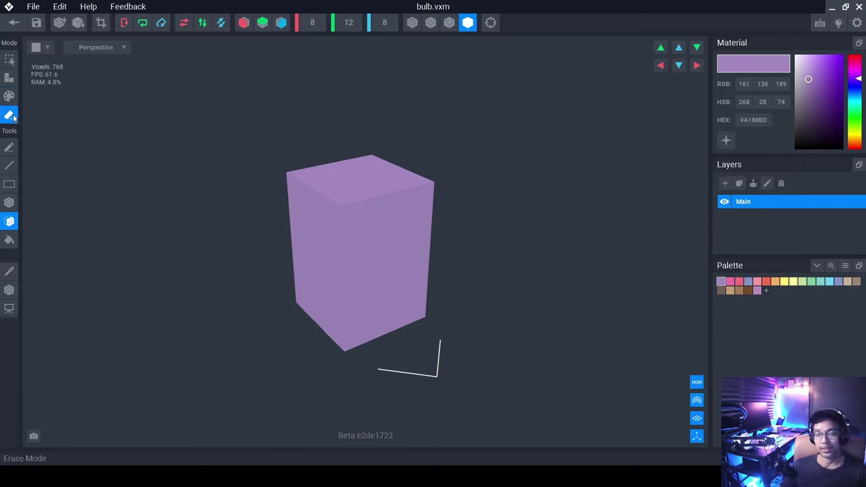
click(8, 201)
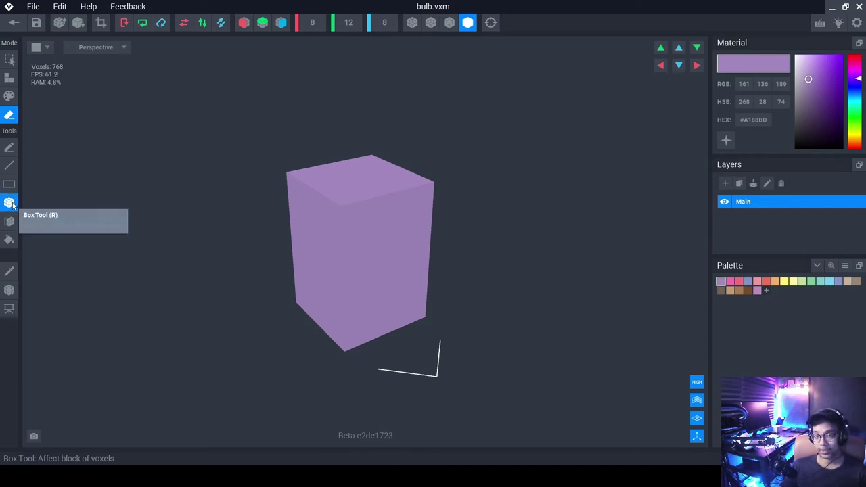
drag(346, 213, 349, 240)
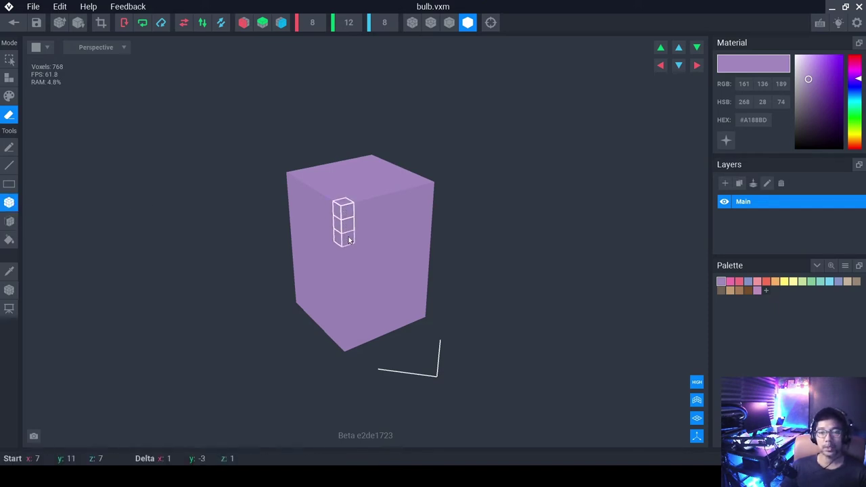
drag(352, 291, 351, 345)
right_drag(358, 284, 267, 202)
drag(259, 192, 261, 330)
right_drag(270, 318, 454, 236)
drag(448, 236, 436, 365)
right_drag(436, 365, 467, 264)
drag(545, 234, 522, 362)
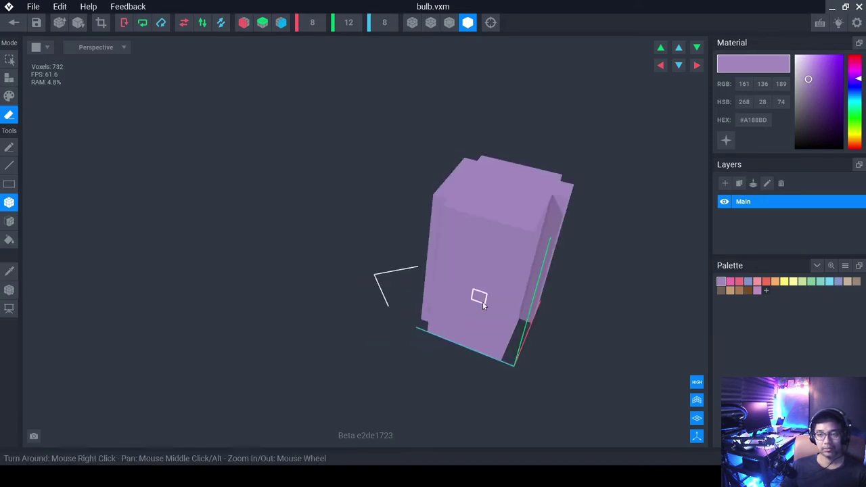
drag(544, 237, 512, 357)
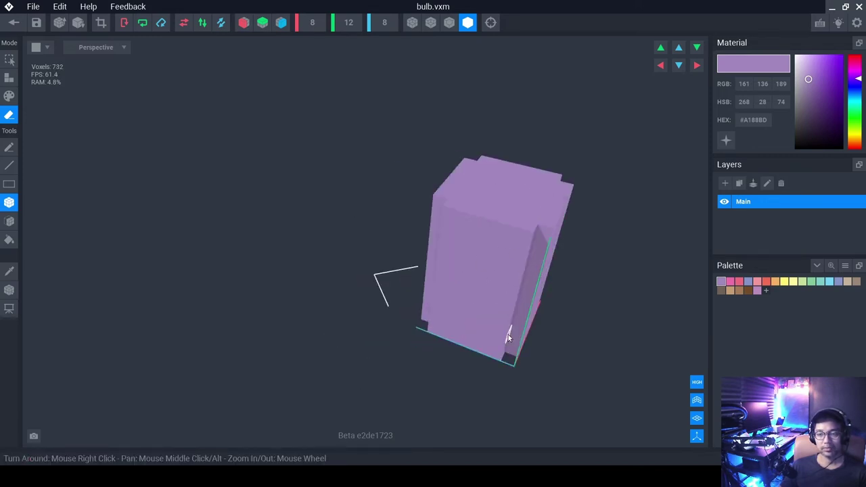
Erase the one-voxel row along each of the four edges of the block's top face.
right_drag(496, 293, 423, 257)
scroll(434, 254, up, 3)
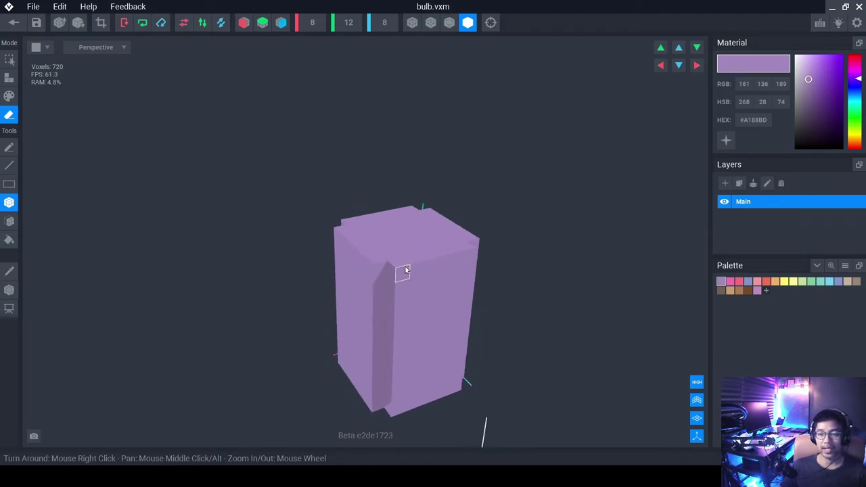
drag(406, 271, 470, 252)
drag(341, 231, 372, 266)
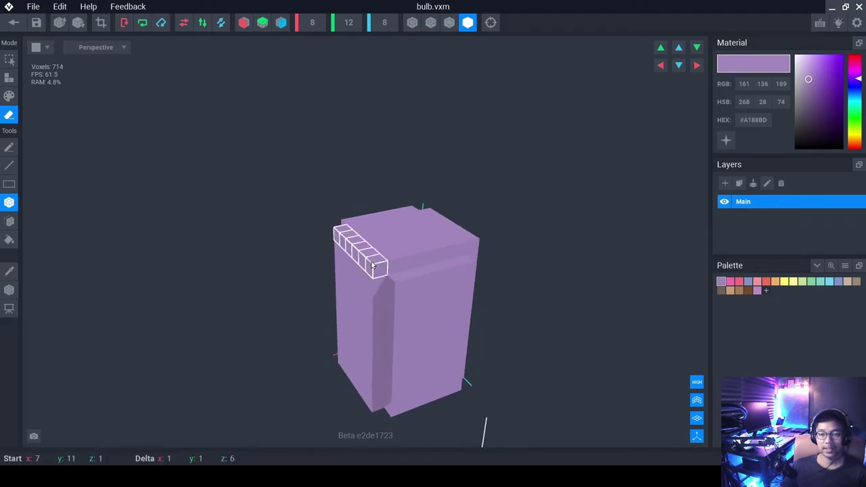
right_drag(372, 266, 428, 200)
mouse_move(397, 164)
mouse_down()
mouse_move(471, 165)
mouse_move(478, 251)
mouse_up()
Erase the one-voxel row along each of the four edges of the block's underside.
right_drag(447, 264, 412, 326)
drag(412, 349, 330, 359)
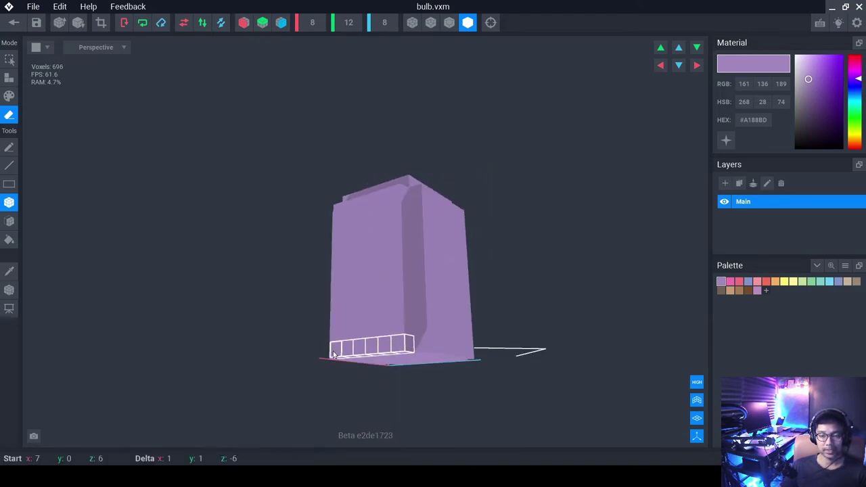
right_drag(330, 358, 430, 343)
drag(430, 343, 514, 348)
mouse_move(514, 347)
right_down()
mouse_move(516, 303)
mouse_move(524, 305)
mouse_move(399, 326)
right_up()
drag(352, 340, 449, 356)
right_drag(447, 329, 463, 360)
drag(464, 360, 580, 365)
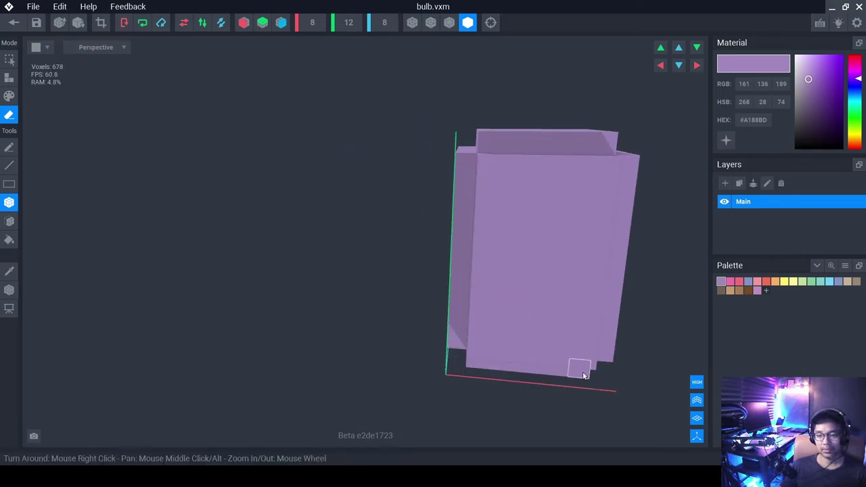
Choose the orange palette colour #F9AE64 and turn on emissivity for this material.
mouse_move(579, 365)
right_down()
mouse_move(567, 302)
mouse_move(542, 309)
mouse_move(429, 287)
mouse_move(410, 266)
right_up()
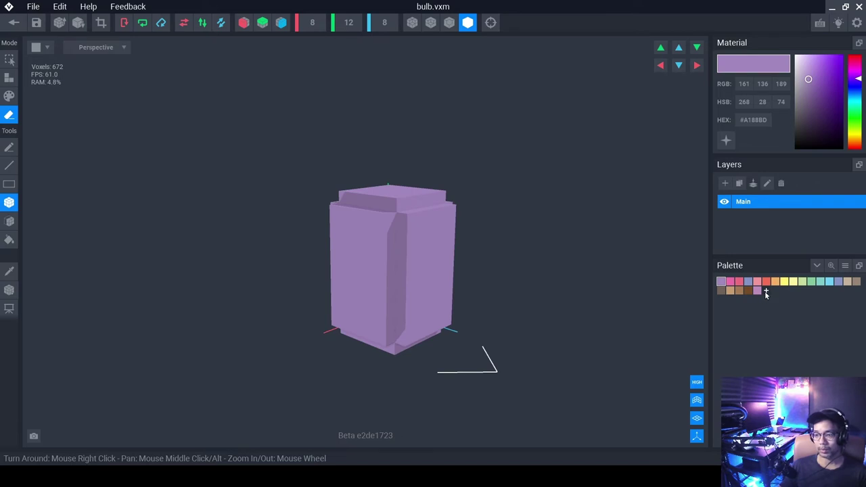
click(784, 282)
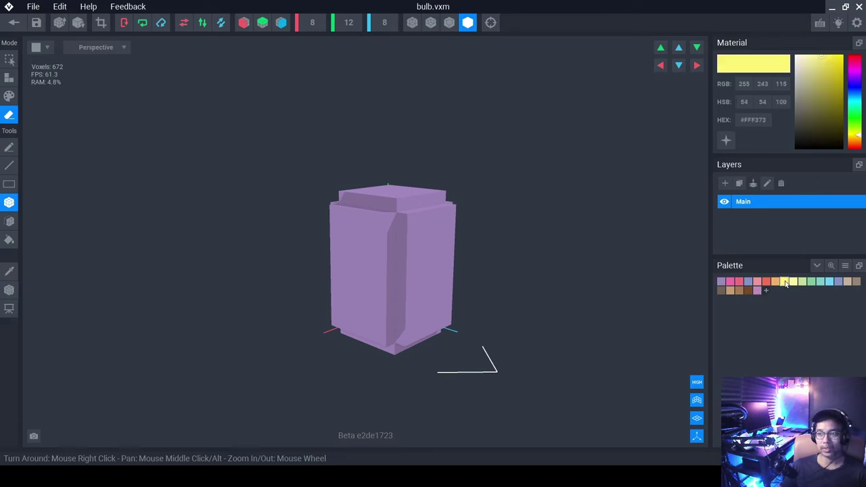
click(777, 282)
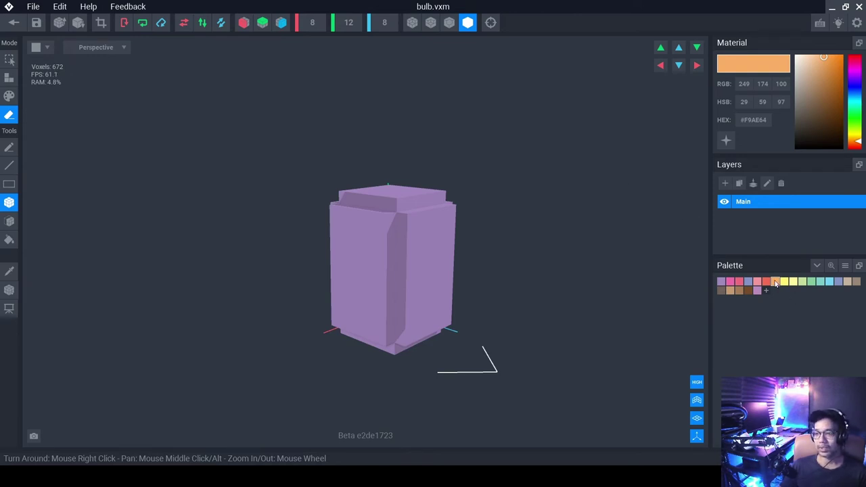
click(725, 140)
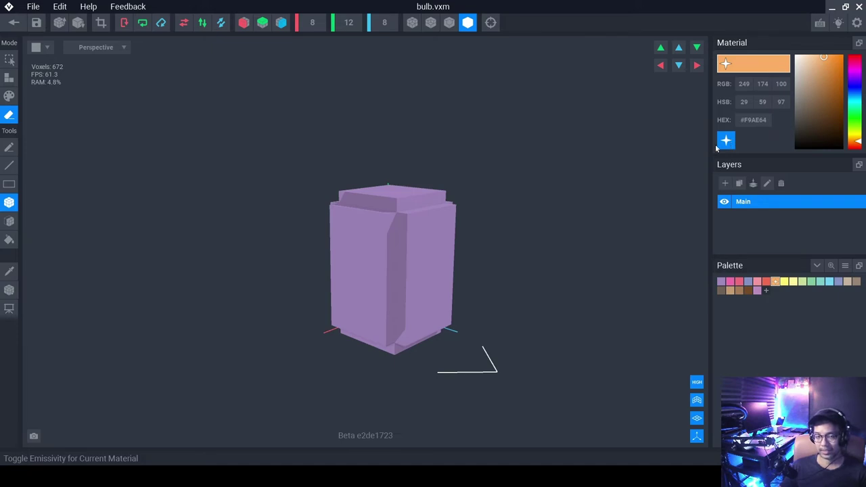
Paint the block's top and some of its side faces with the emissive orange using the Face tool in Paint mode.
click(10, 96)
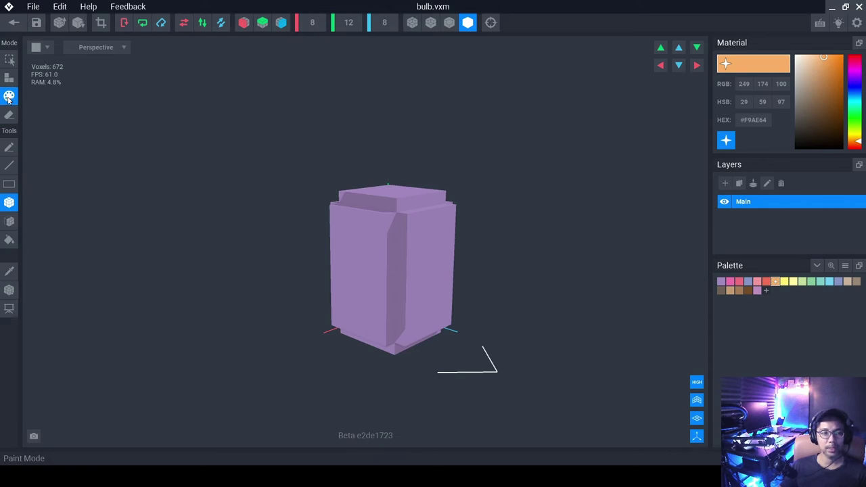
click(10, 222)
click(361, 242)
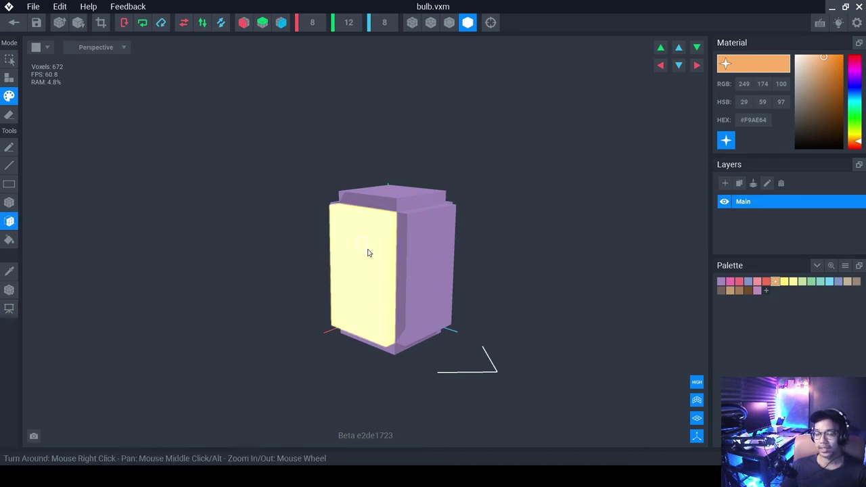
right_drag(385, 245, 446, 240)
mouse_move(412, 194)
right_down()
mouse_move(417, 219)
mouse_move(447, 239)
mouse_move(506, 242)
mouse_move(406, 206)
right_up()
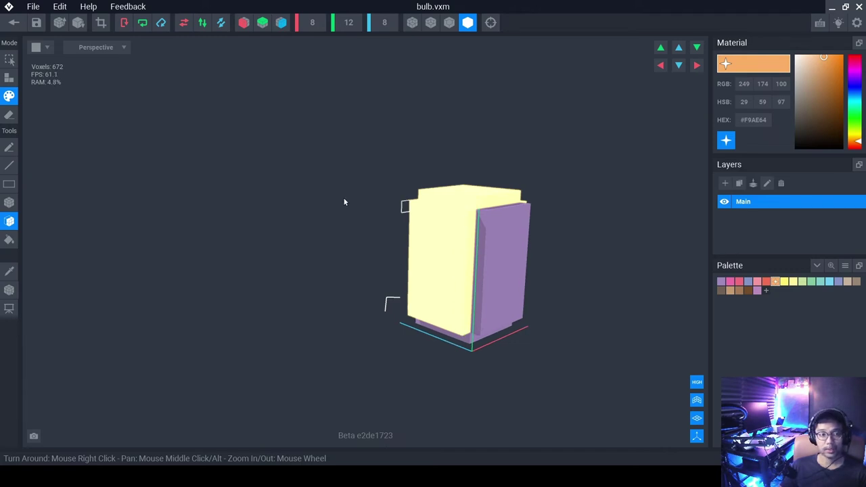
Paint the block's remaining purple areas with the emissive orange by enclosing the whole block with the rectangle tool.
click(9, 184)
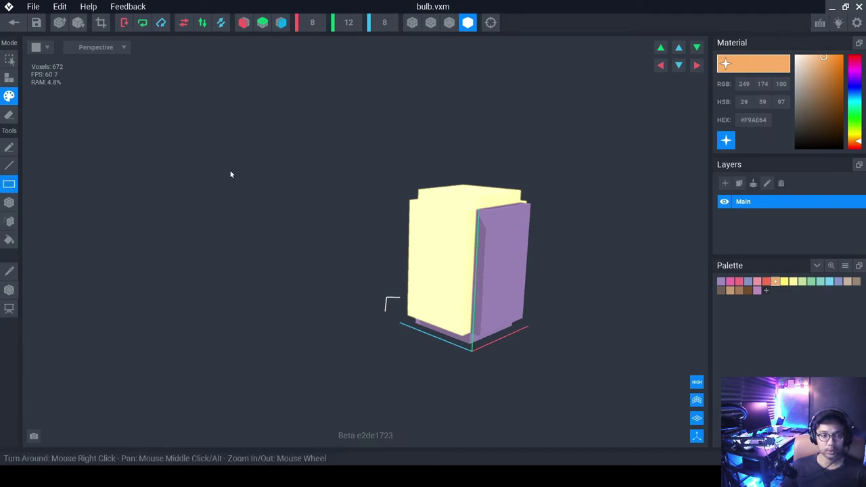
drag(362, 117, 593, 400)
right_drag(594, 400, 467, 280)
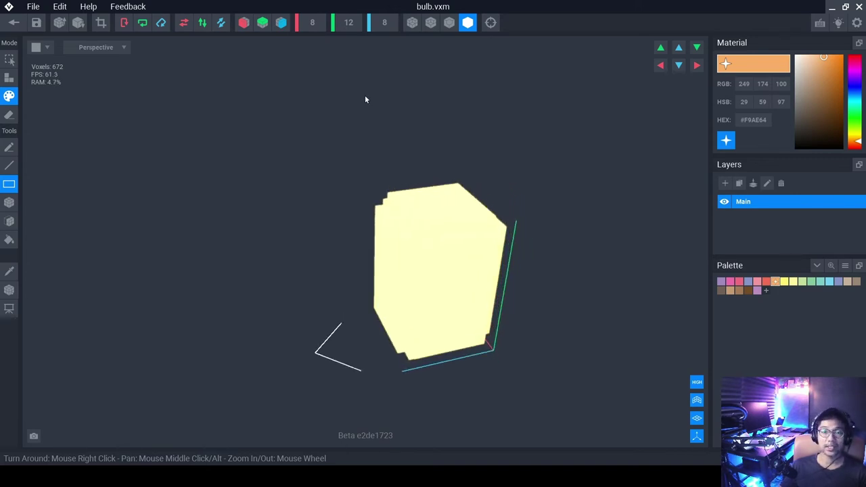
right_drag(483, 248, 460, 271)
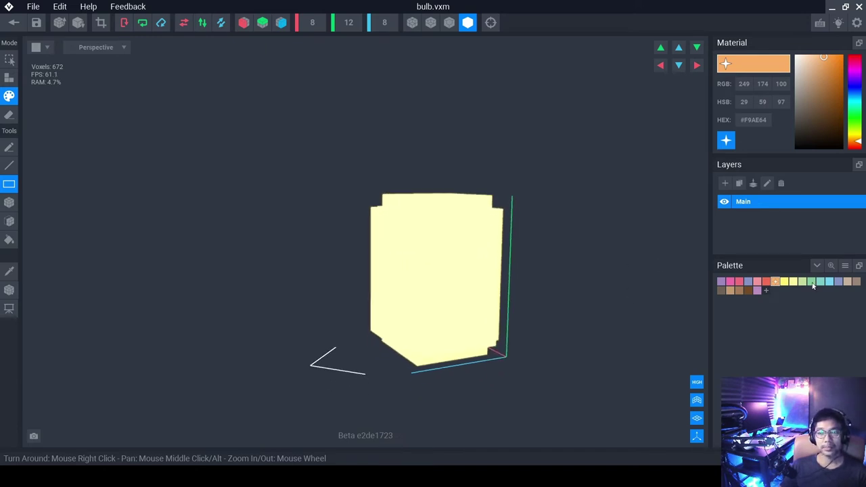
Switch to the Box tool for painting the bulb.
click(9, 203)
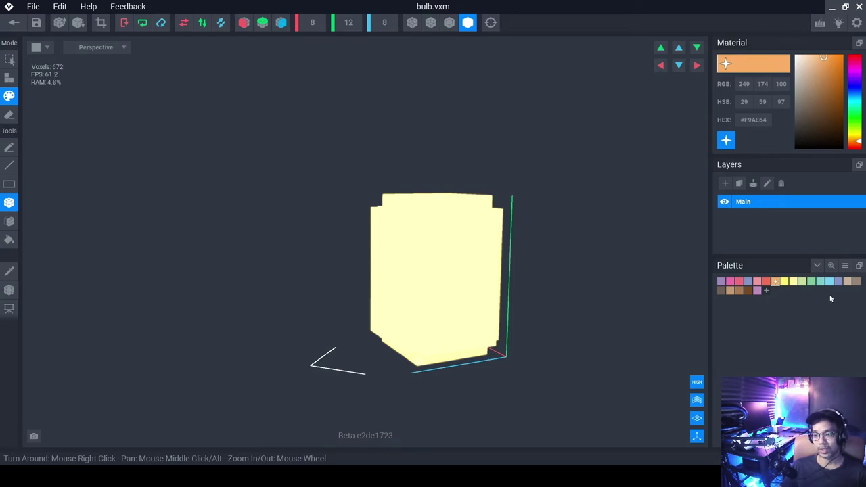
Make the bright yellow palette colour emissive and darken it to a muted golden brown, #9C7C3F.
click(784, 282)
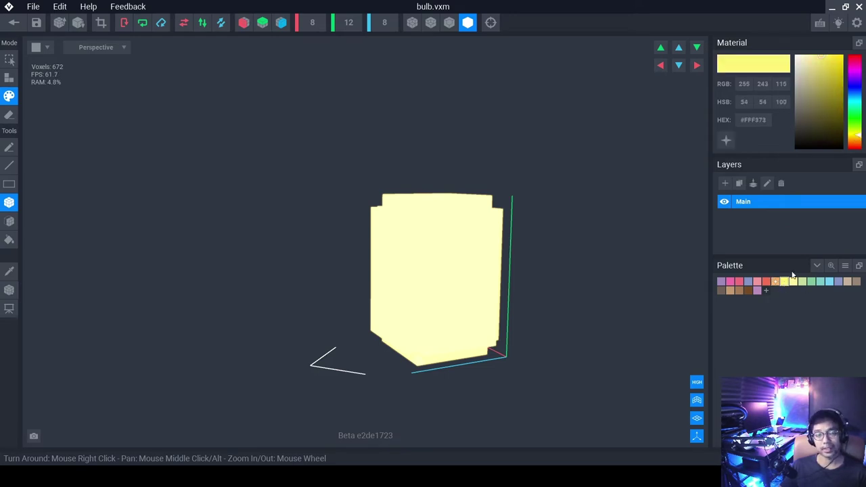
click(724, 140)
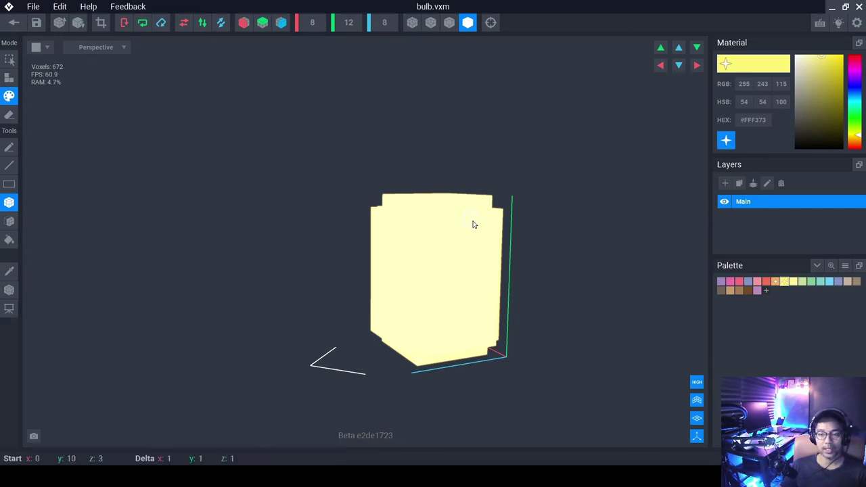
right_drag(473, 240, 491, 239)
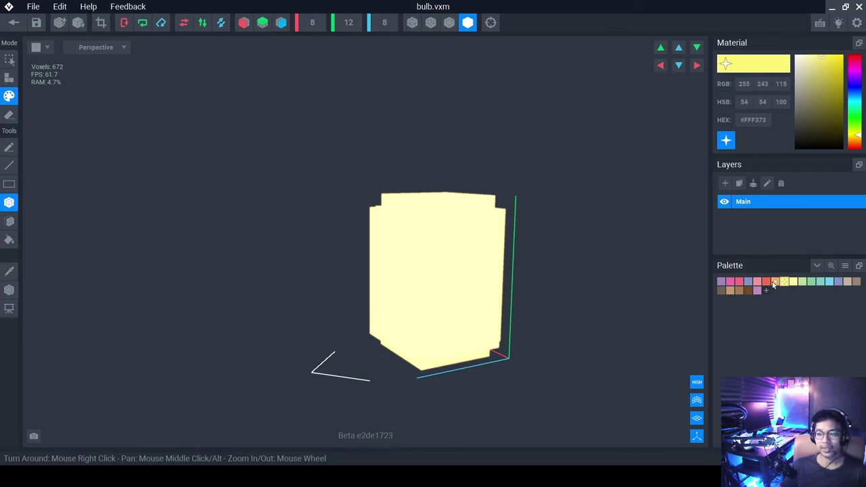
mouse_move(828, 88)
mouse_down()
mouse_move(833, 76)
mouse_move(834, 96)
mouse_up()
click(859, 140)
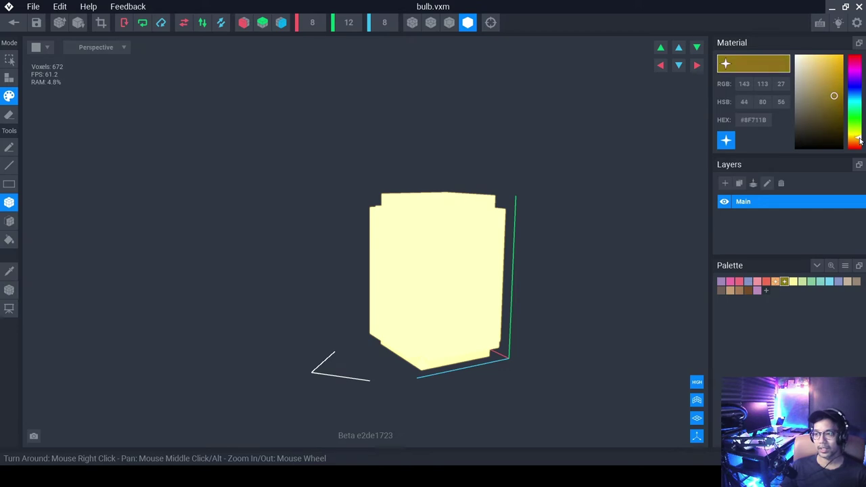
drag(859, 140, 859, 141)
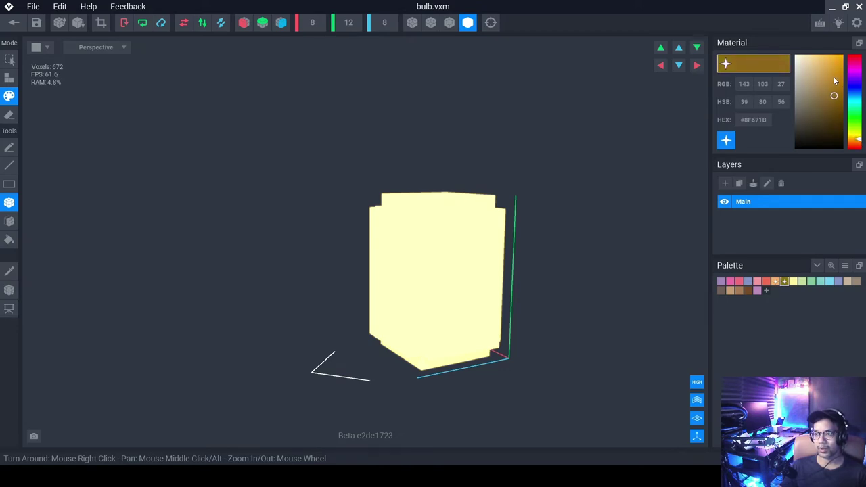
mouse_move(834, 79)
mouse_down()
mouse_move(826, 69)
mouse_move(832, 97)
mouse_up()
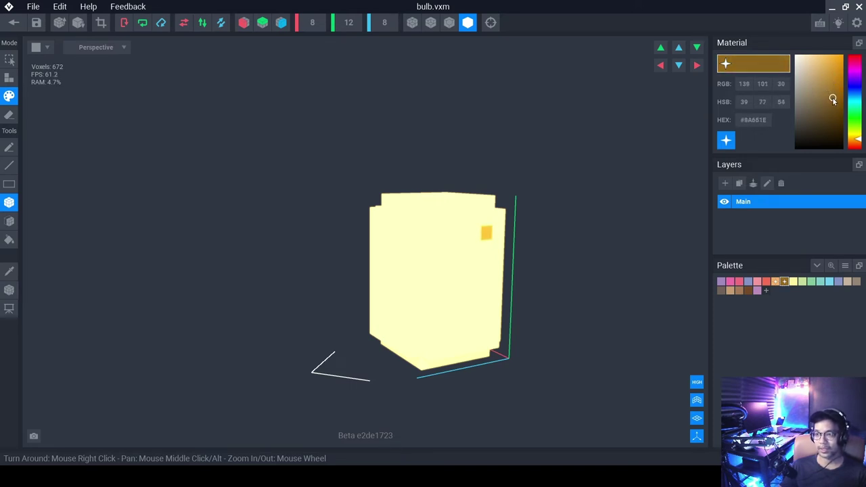
click(824, 92)
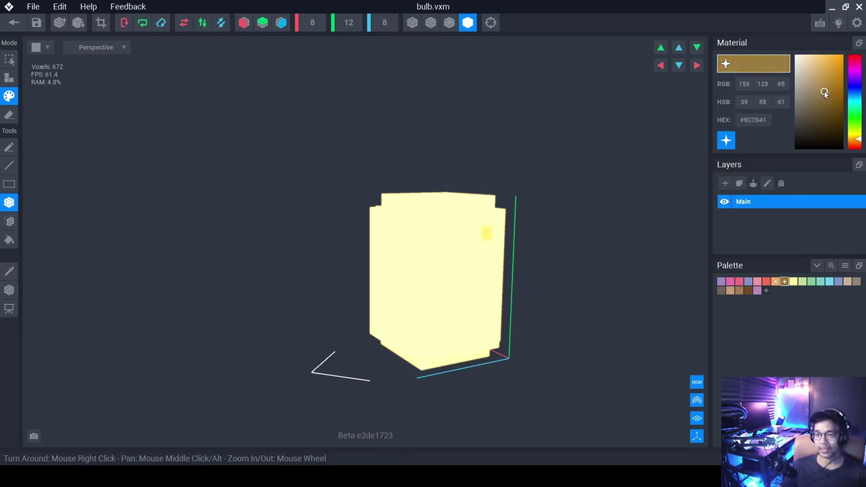
click(824, 91)
Paint scattered single-voxel spots in the darker emissive yellow across one side of the bulb.
right_drag(489, 284, 489, 238)
click(485, 261)
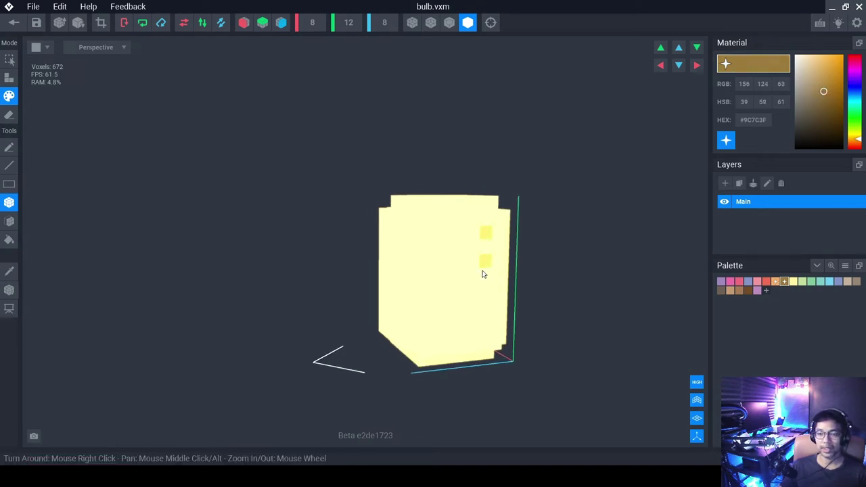
click(471, 276)
click(484, 303)
click(481, 318)
click(458, 319)
click(430, 307)
click(445, 248)
click(440, 287)
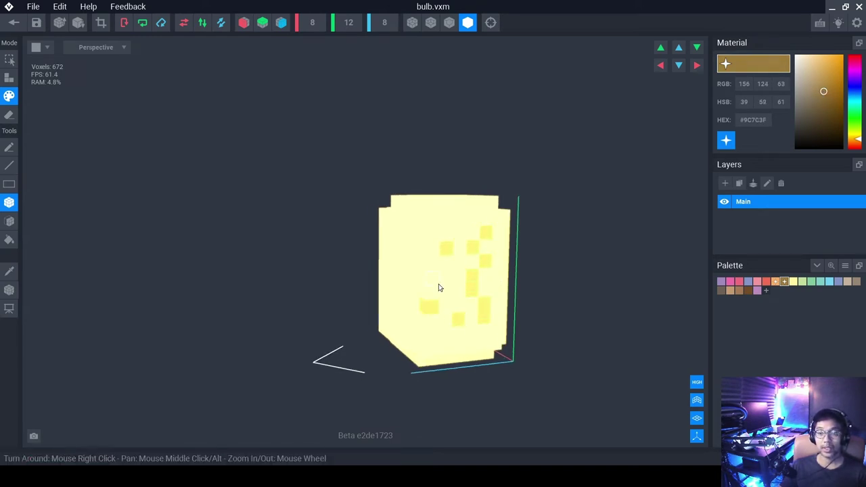
Paint a few scattered spots in the same emissive yellow on the adjacent side of the bulb.
mouse_move(440, 286)
right_down()
mouse_move(376, 310)
mouse_move(284, 254)
right_up()
click(350, 282)
click(353, 327)
click(381, 257)
click(395, 301)
click(392, 341)
Paint a single spot and an irregular cluster of emissive yellow voxels on the side opposite the first painted one.
click(278, 241)
click(294, 296)
click(279, 338)
click(313, 343)
click(310, 284)
click(287, 301)
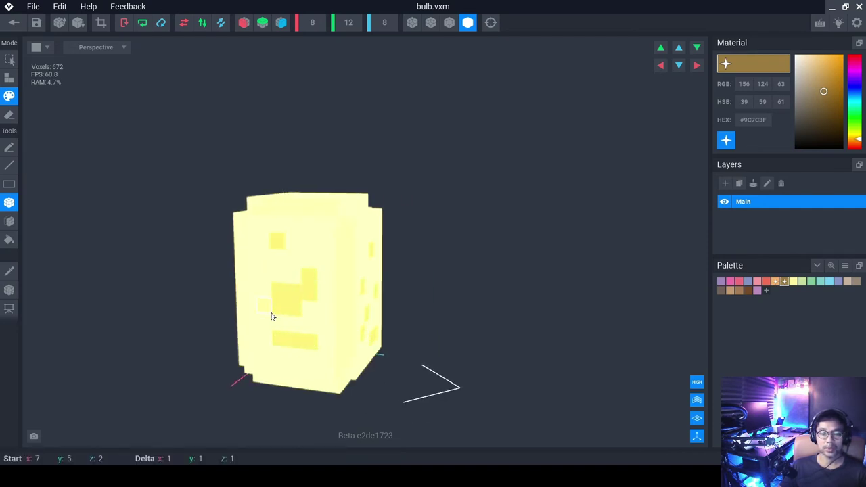
click(271, 315)
Adjust the emissive spot colour to a more saturated golden brown, #A37A2A.
mouse_move(272, 315)
right_down()
mouse_move(307, 347)
mouse_move(276, 359)
mouse_move(317, 352)
mouse_move(394, 248)
right_up()
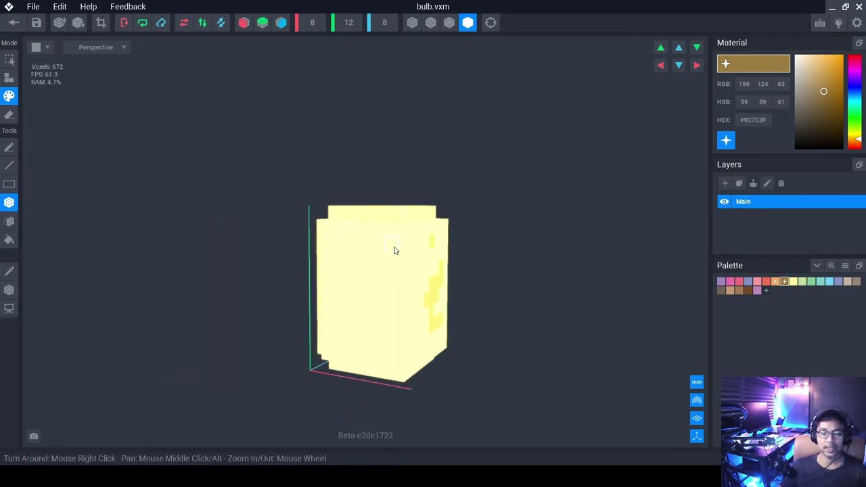
right_drag(359, 288, 276, 267)
right_drag(266, 342, 257, 325)
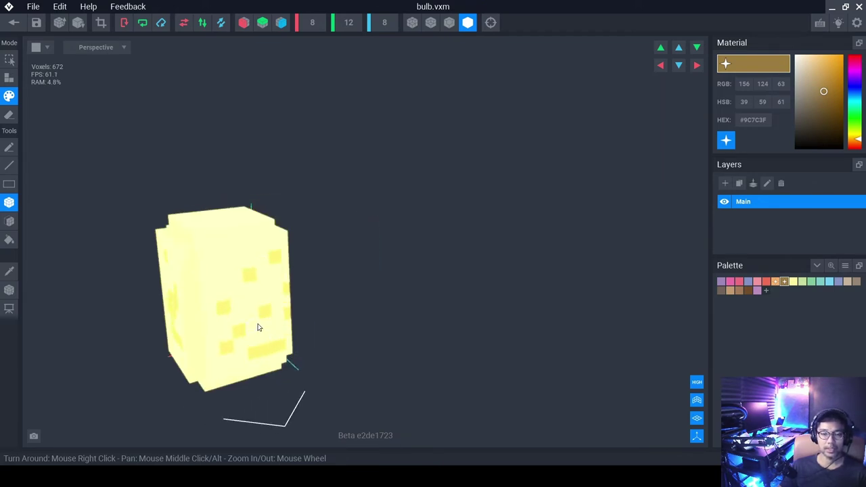
mouse_move(823, 87)
mouse_down()
mouse_move(825, 102)
mouse_move(832, 89)
mouse_move(823, 85)
mouse_move(828, 90)
mouse_up()
right_drag(230, 268, 395, 253)
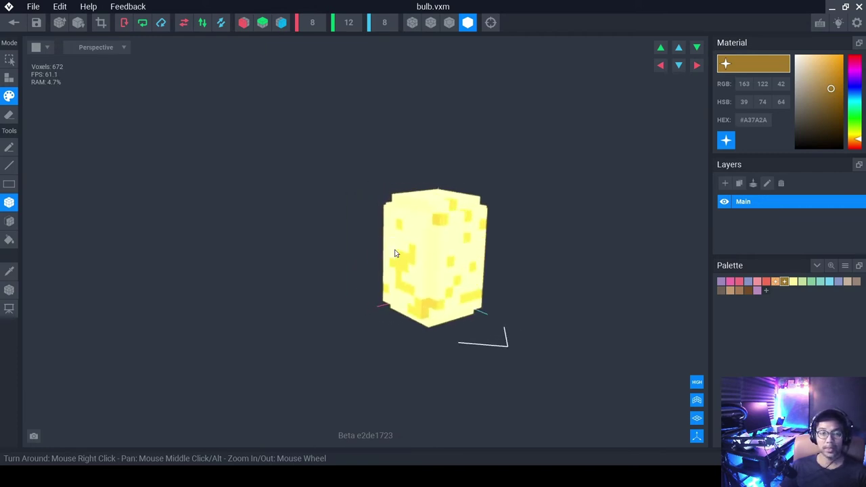
Move the bulb's pivot to the centre of its underside and save bulb.vxm while closing it to return to the floor lamp.
click(10, 290)
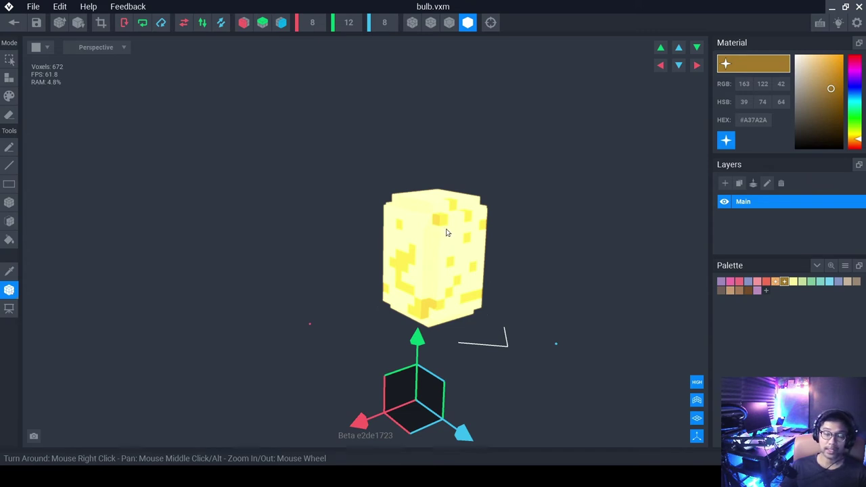
scroll(446, 233, down, 2)
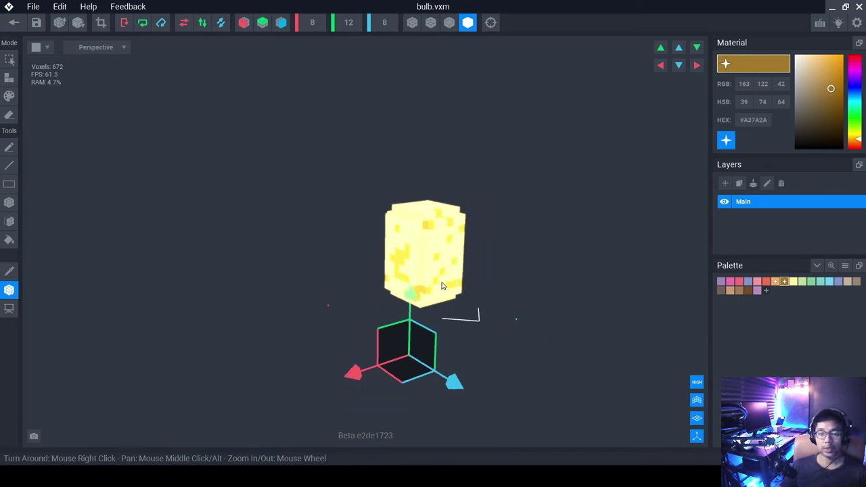
right_drag(440, 286, 438, 287)
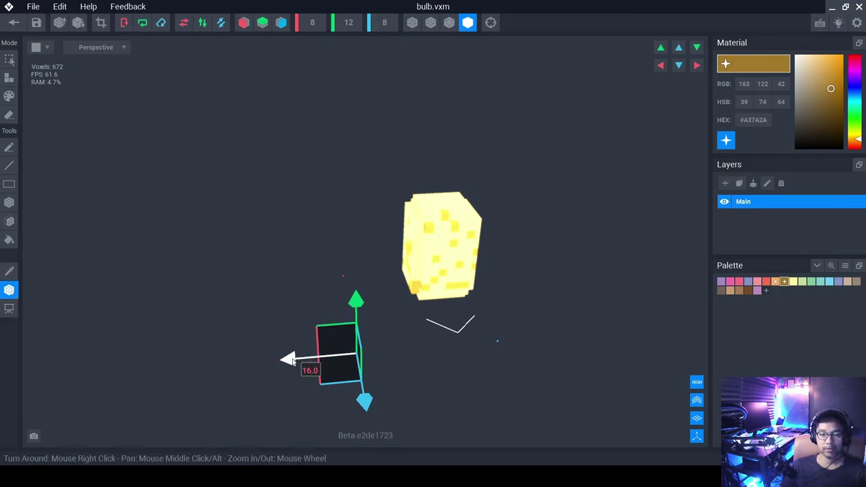
drag(290, 358, 446, 371)
drag(486, 396, 453, 323)
right_drag(419, 300, 399, 338)
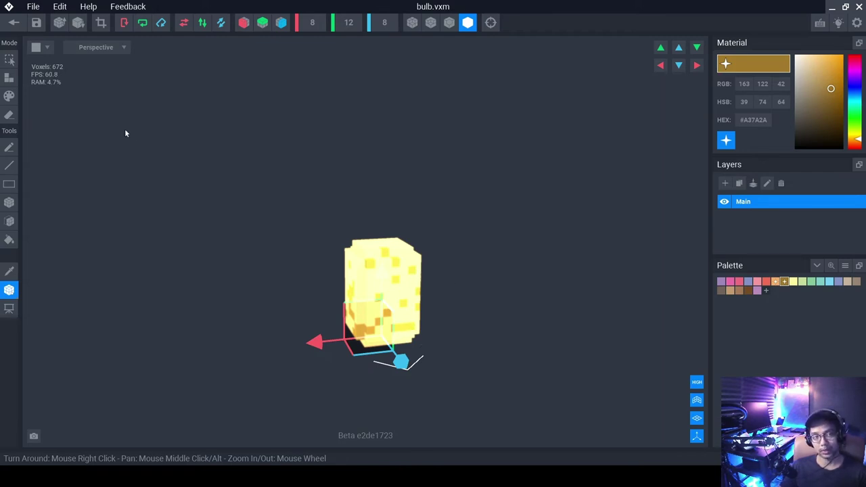
click(13, 22)
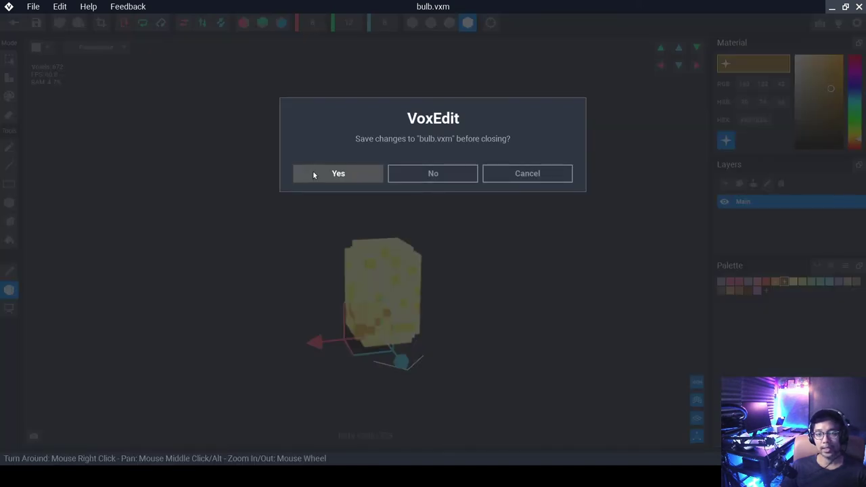
click(313, 172)
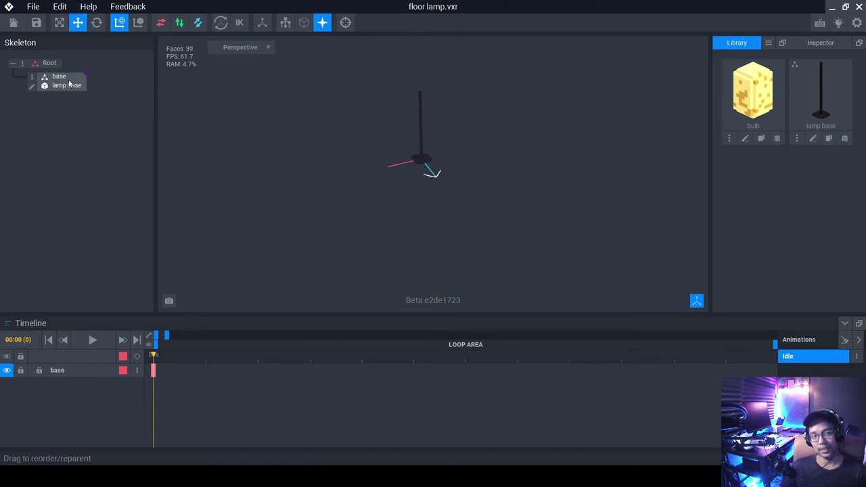
click(23, 64)
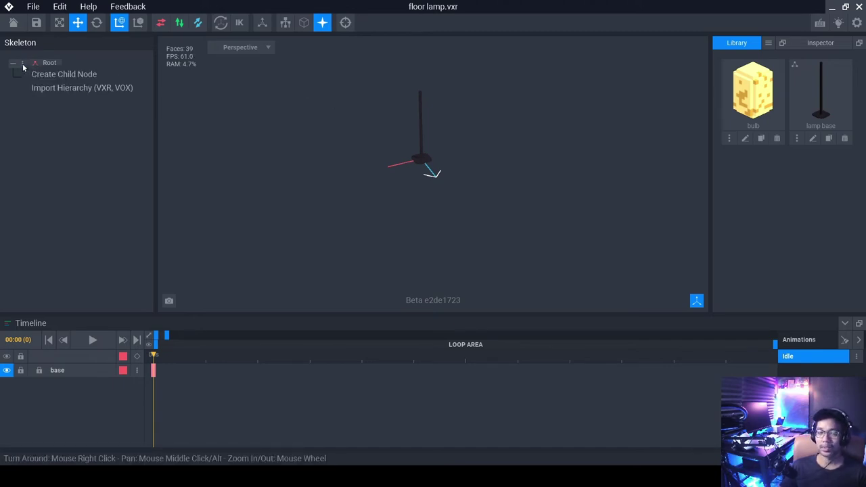
click(90, 179)
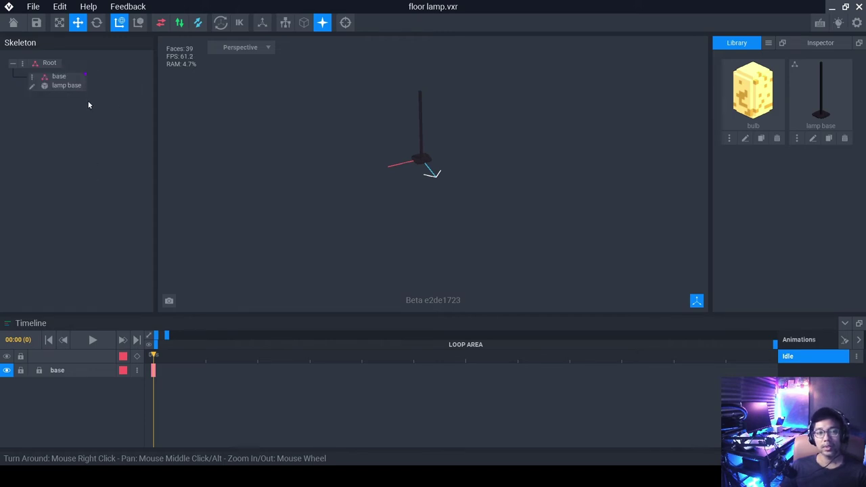
click(419, 105)
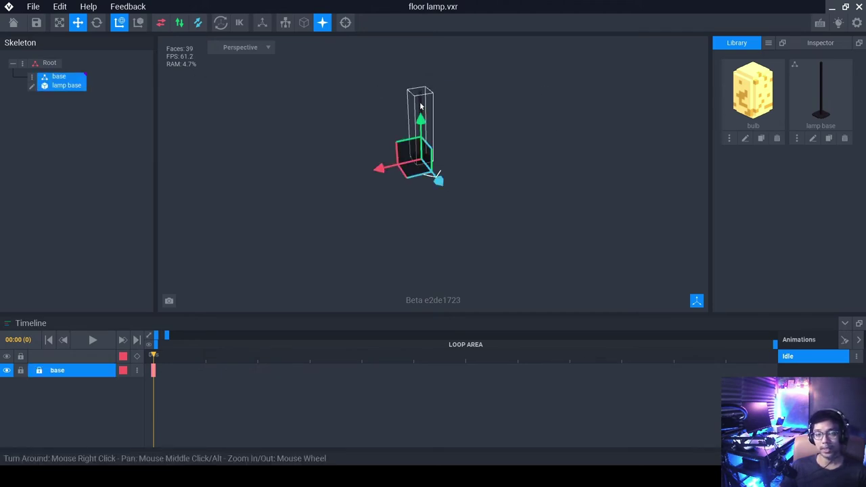
click(371, 97)
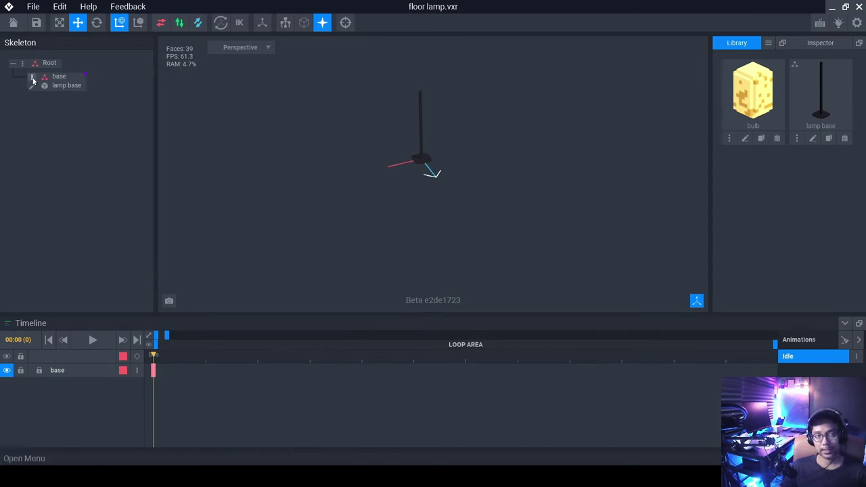
Create a child node named bulb under the base node and assign the bulb model to it.
click(33, 79)
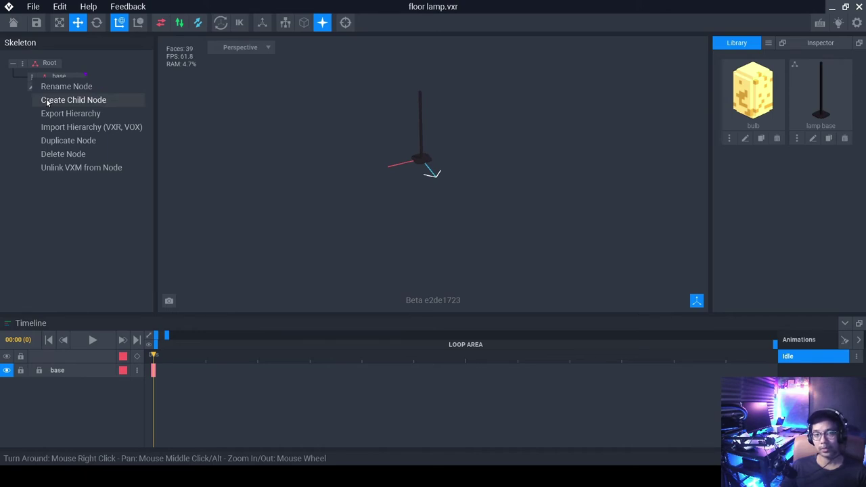
click(47, 100)
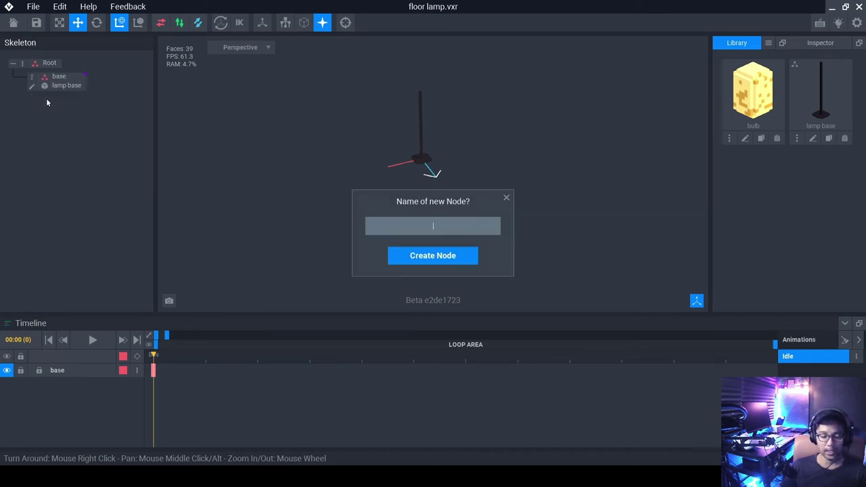
text(null)
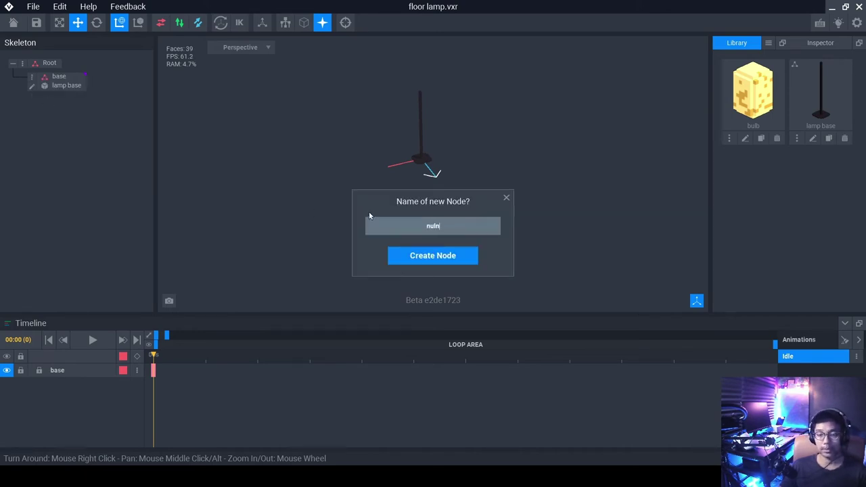
text(bulb)
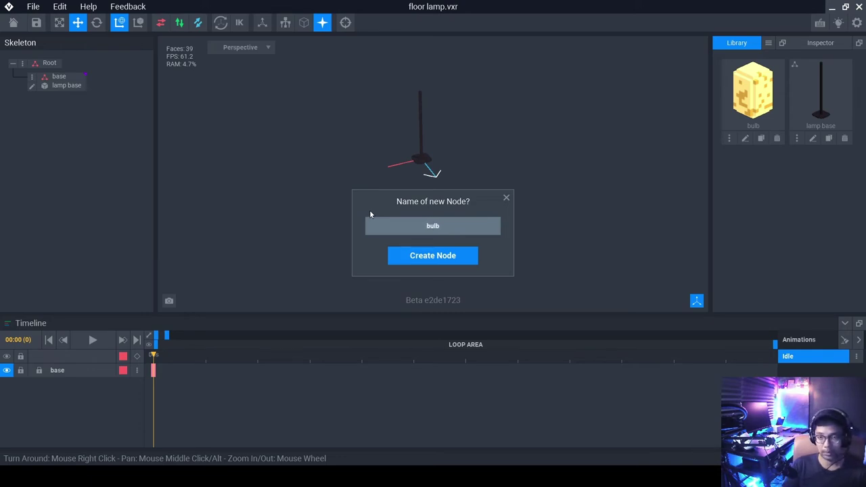
key(Return)
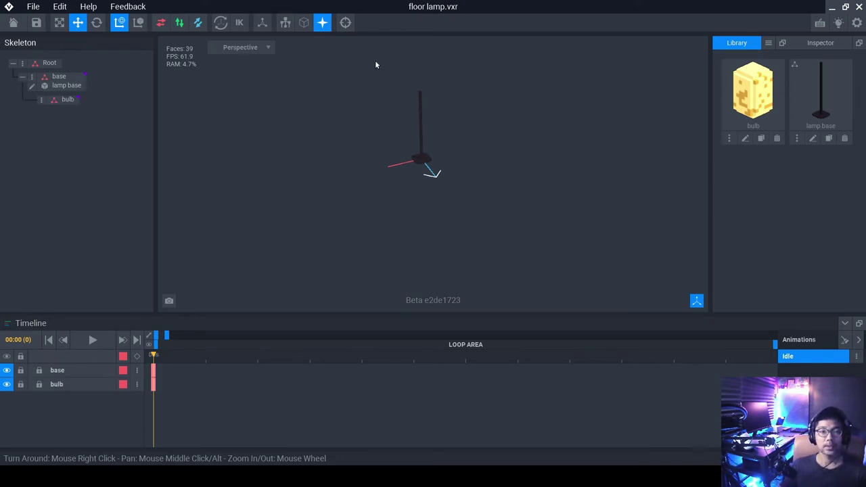
drag(749, 98, 60, 103)
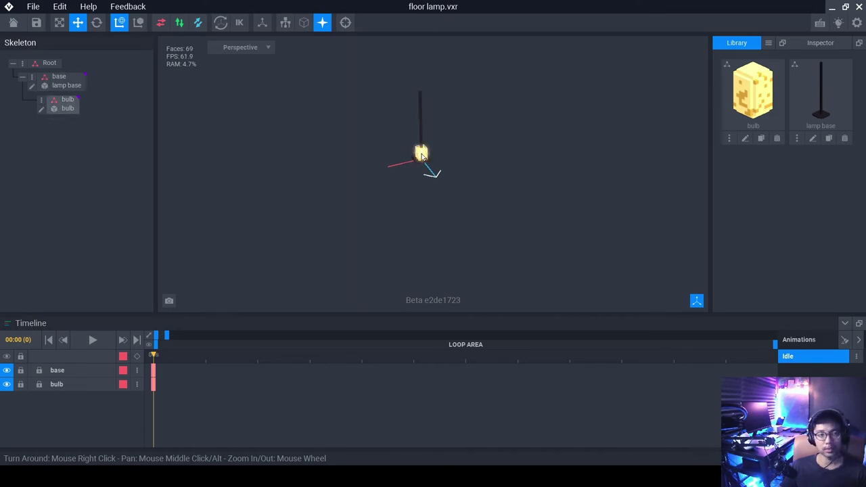
Raise the bulb vertically from the foot of the lamp to the upper end of the post.
click(422, 155)
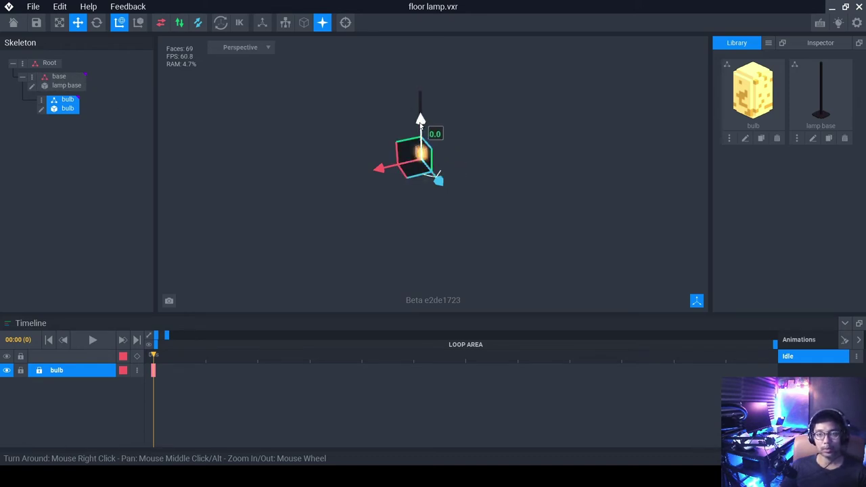
drag(421, 130, 425, 62)
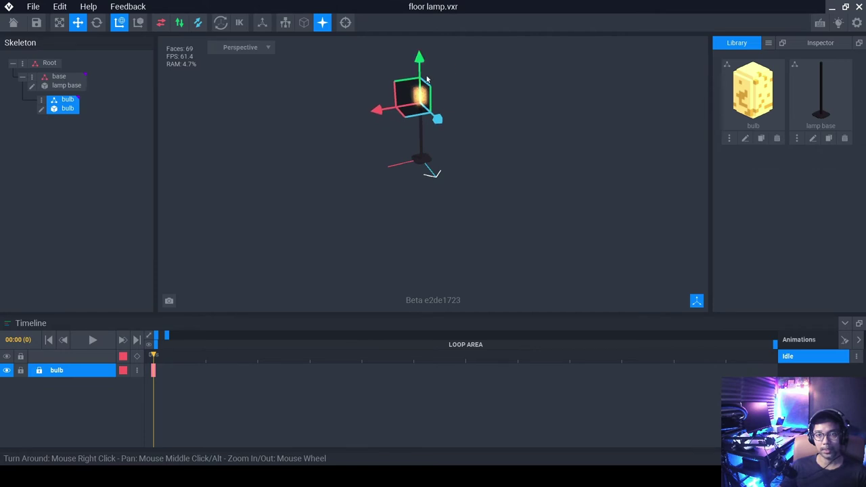
scroll(426, 74, up, 3)
middle_drag(426, 75, 464, 304)
scroll(436, 122, up, 2)
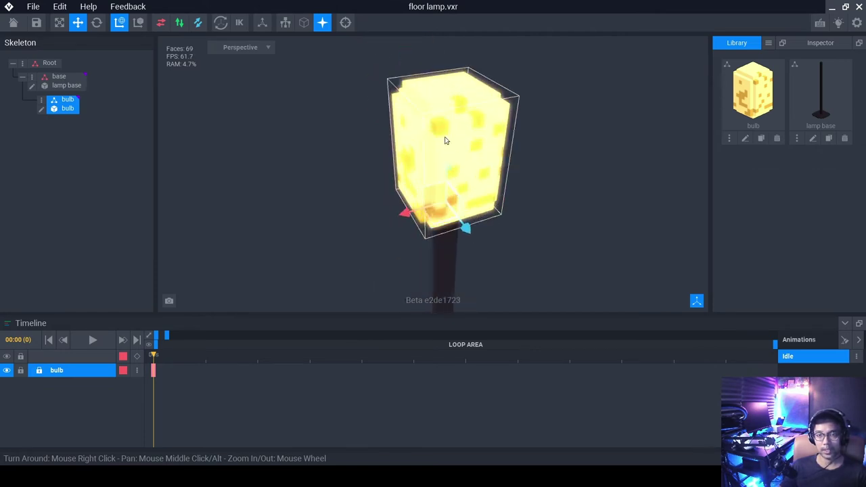
Fine-tune the bulb's height, lowering it over the post until the post's end reaches the bulb's top face.
mouse_move(447, 139)
right_down()
mouse_move(451, 162)
mouse_move(458, 147)
right_up()
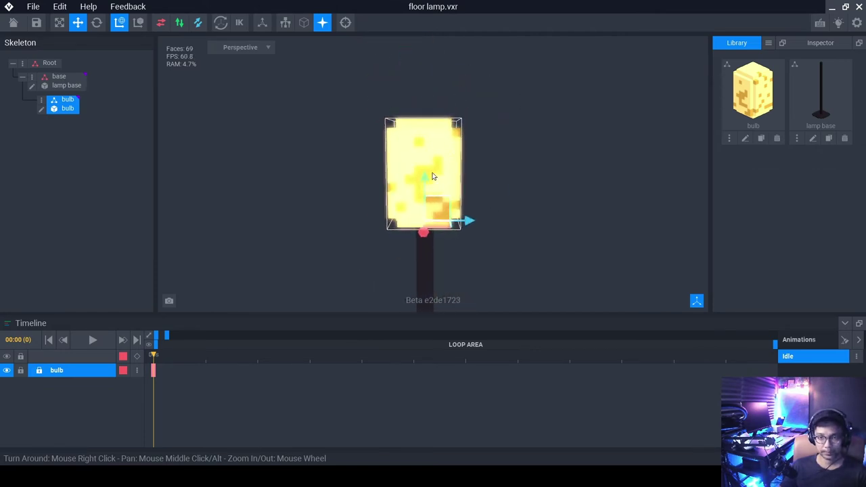
mouse_move(433, 176)
mouse_down()
mouse_move(433, 150)
mouse_move(440, 188)
mouse_move(446, 174)
mouse_up()
right_drag(447, 174, 455, 177)
drag(455, 176, 456, 171)
right_drag(457, 172, 460, 162)
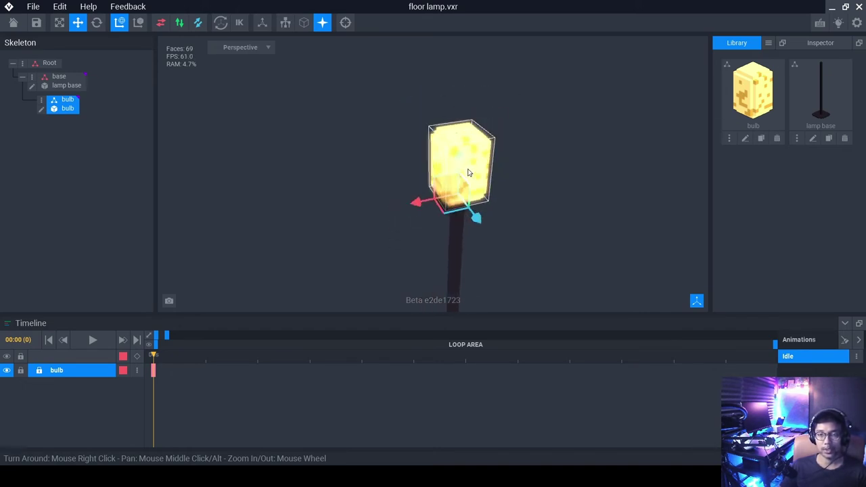
mouse_move(460, 162)
mouse_down()
mouse_move(459, 108)
mouse_move(462, 147)
mouse_move(476, 162)
mouse_up()
right_drag(478, 167, 470, 196)
scroll(477, 167, up, 3)
scroll(473, 198, up, 1)
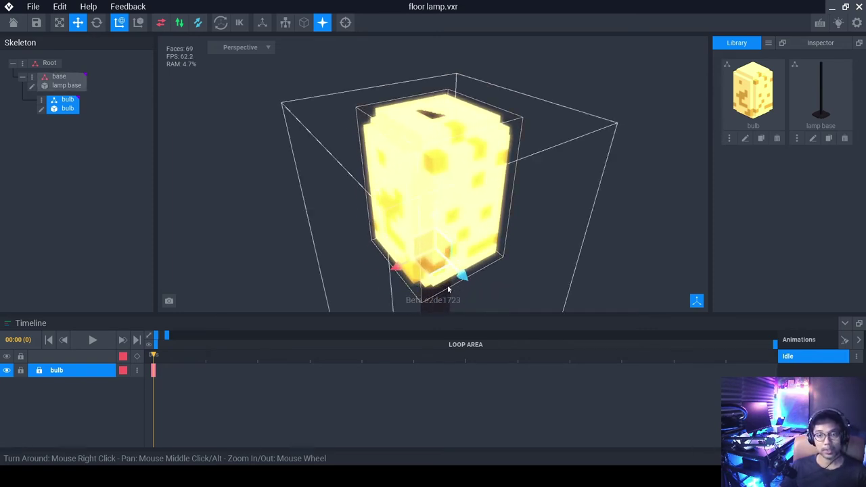
Undo the last adjustments to the bulb's height on the post.
right_drag(446, 200, 466, 178)
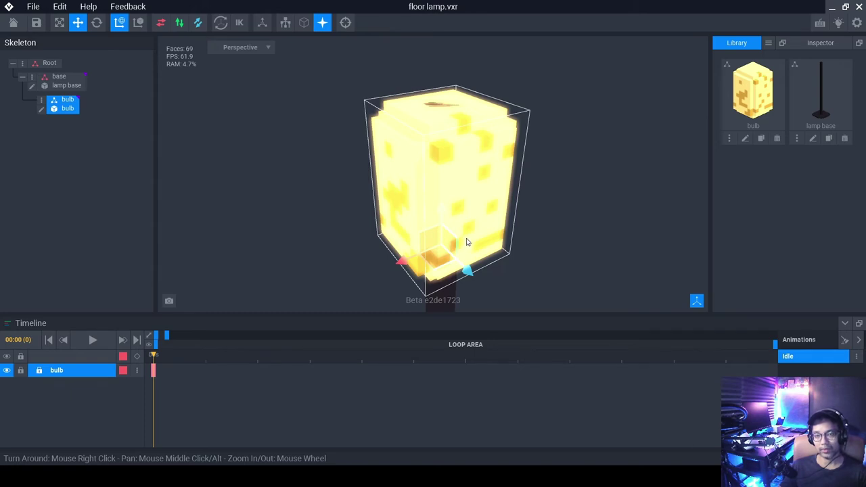
right_drag(468, 238, 459, 273)
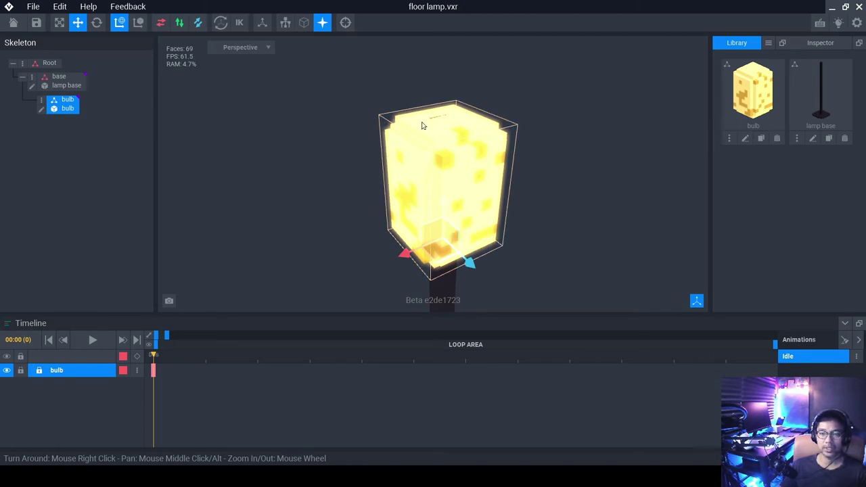
scroll(450, 203, up, 3)
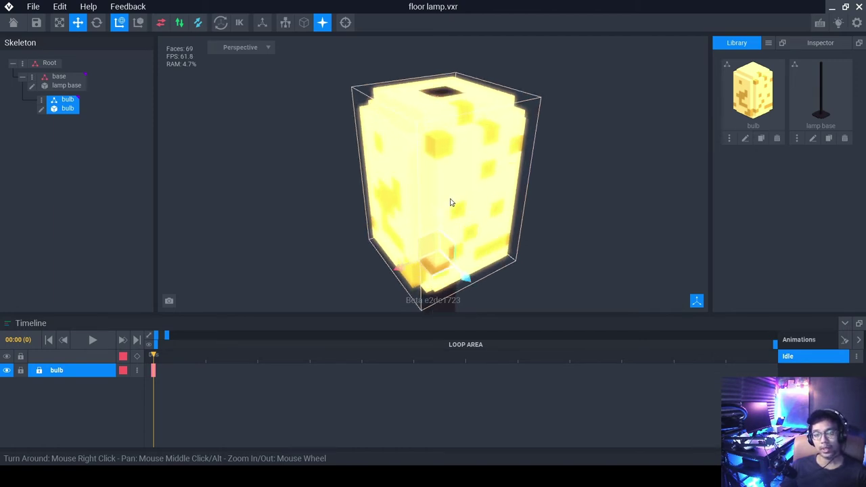
scroll(445, 210, down, 2)
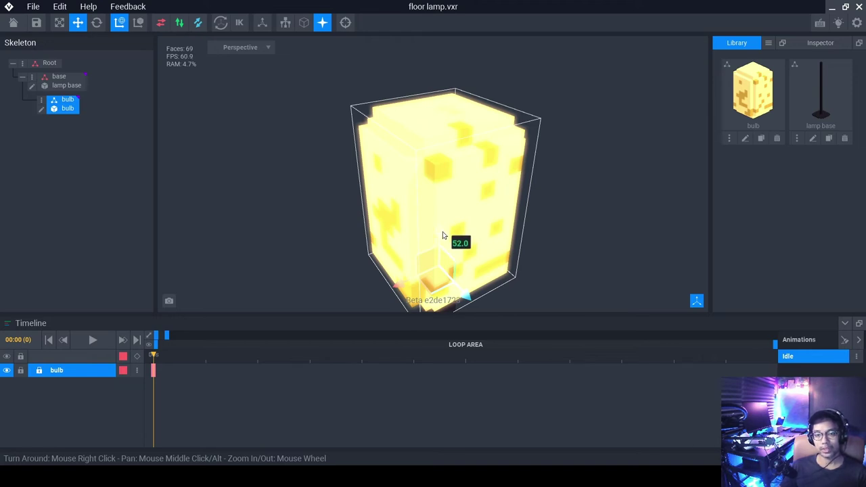
key(ctrl+z)
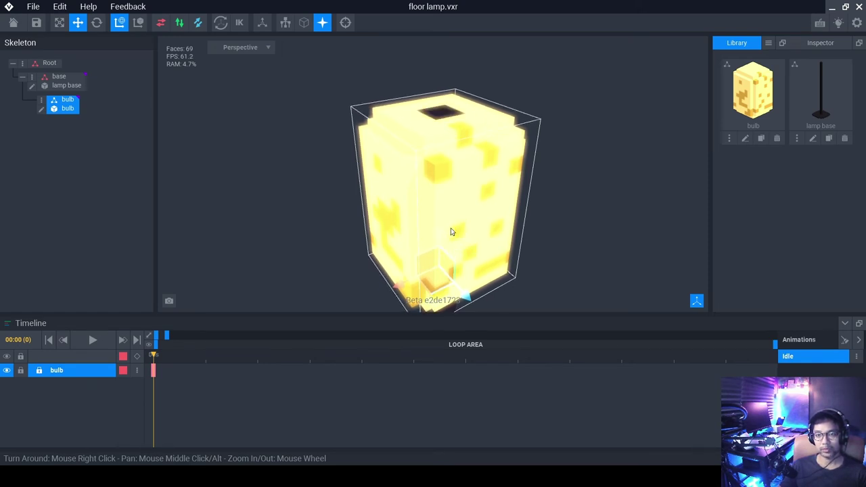
key(ctrl+z)
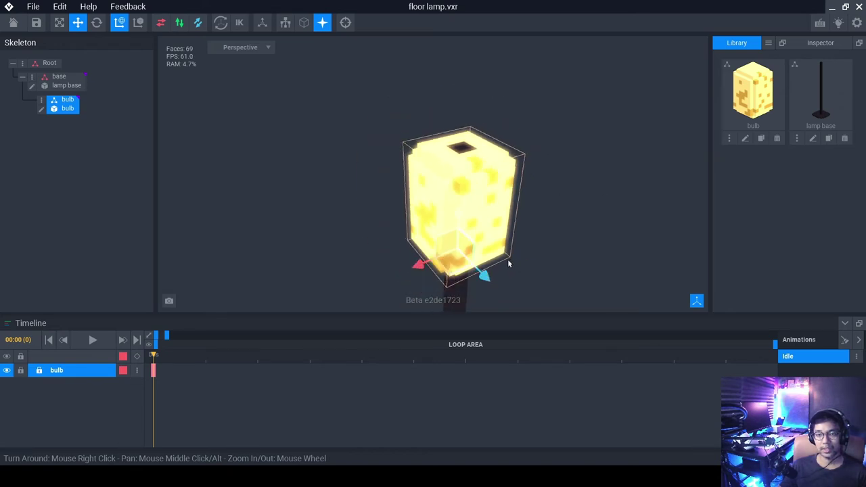
Set the bulb node's Y position to 51.9 vx so its top face sits slightly below the post's end.
click(549, 259)
scroll(460, 167, up, 5)
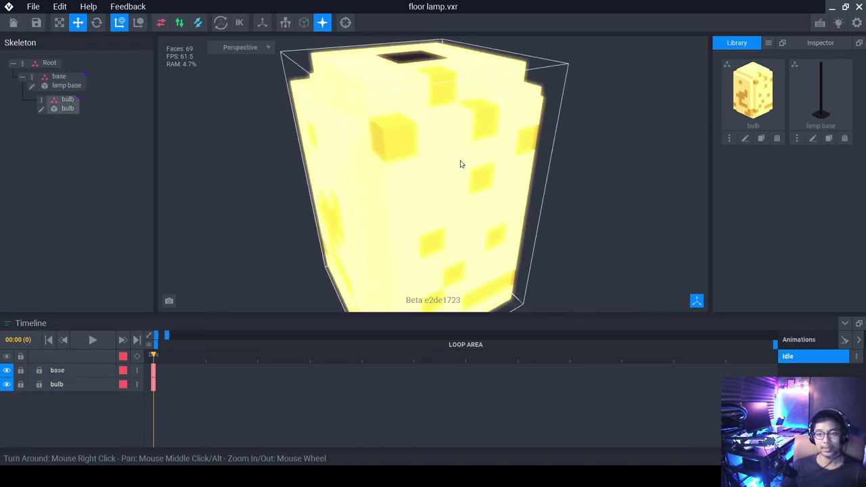
right_drag(460, 164, 454, 194)
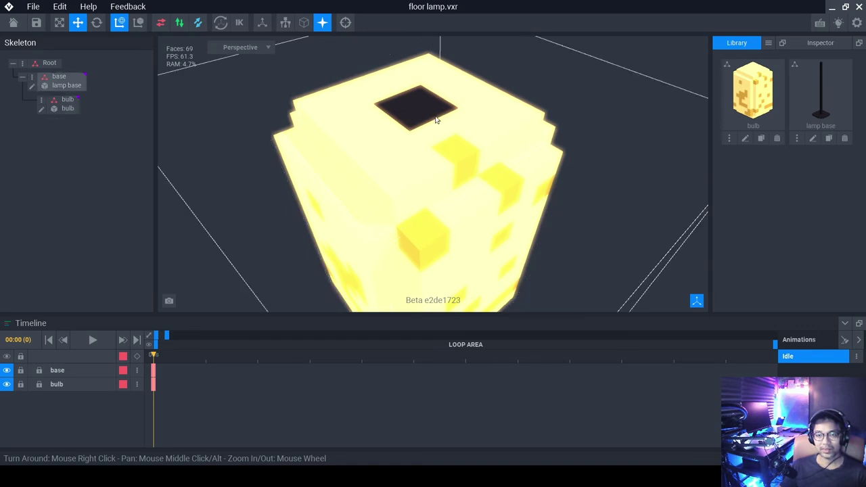
click(514, 180)
click(512, 174)
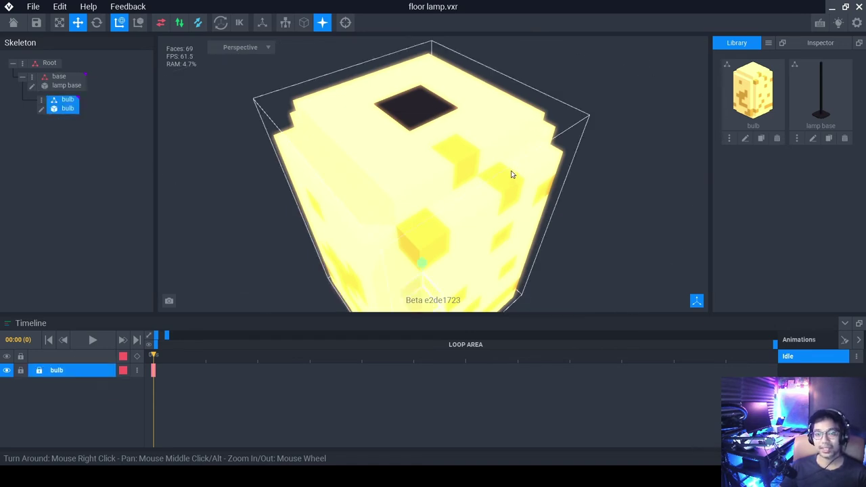
scroll(507, 169, down, 4)
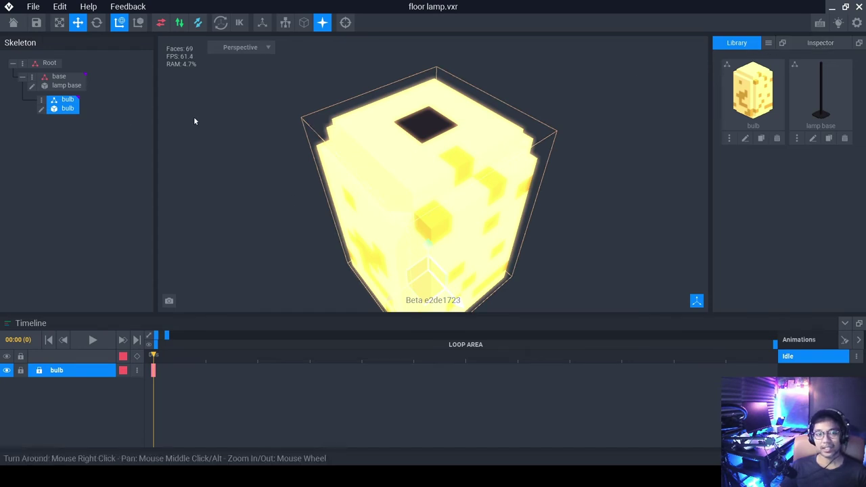
click(818, 44)
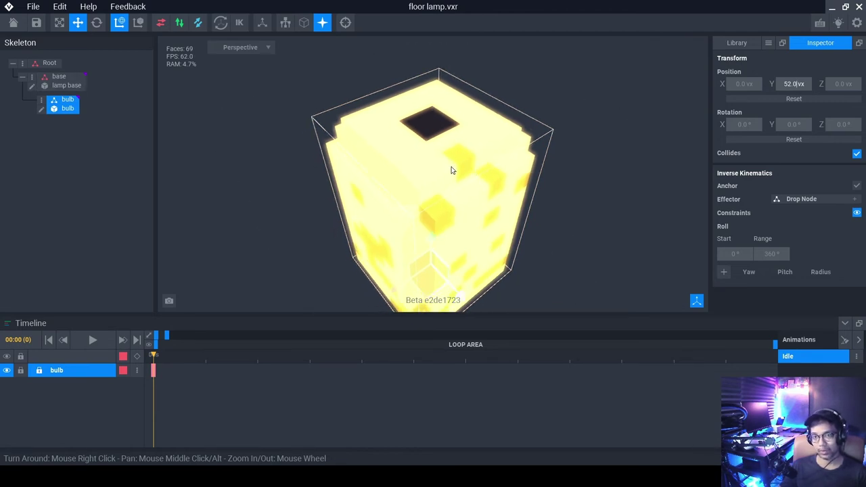
right_drag(462, 190, 436, 222)
drag(436, 222, 435, 223)
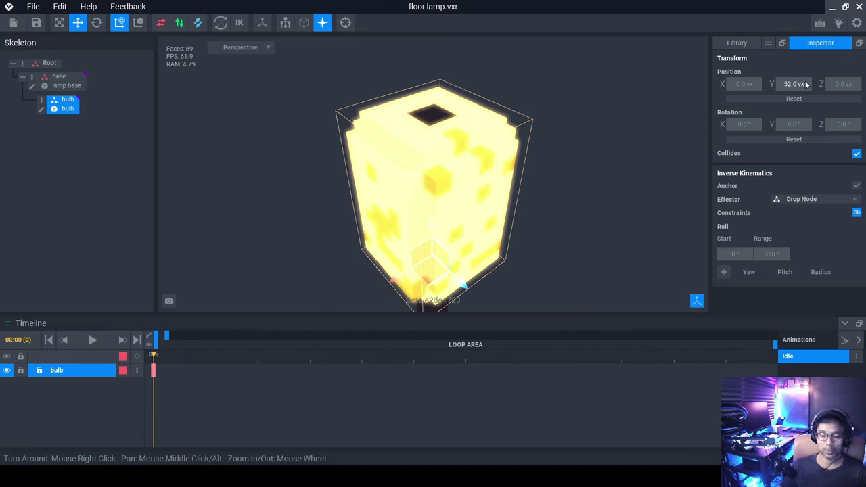
key(BackSpace)
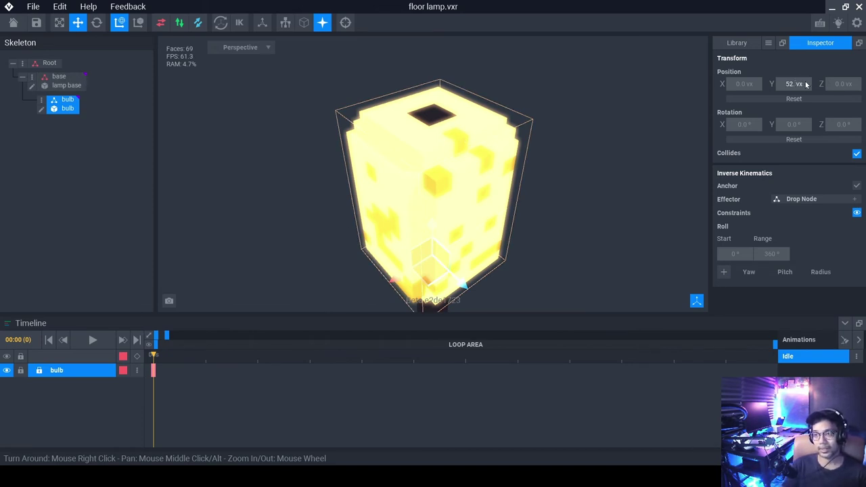
key(BackSpace)
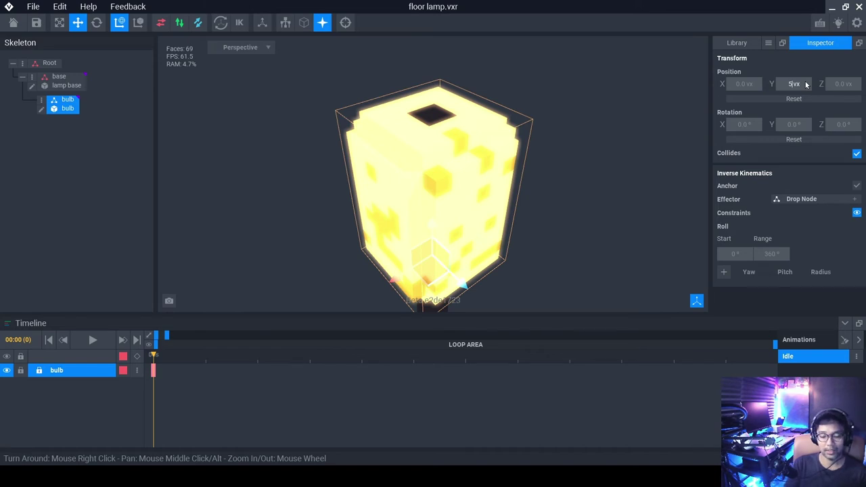
text(2)
key(BackSpace)
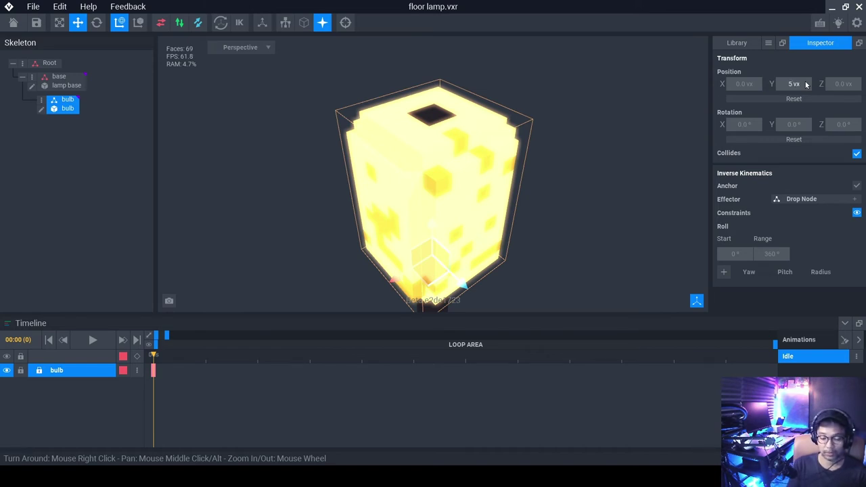
text(1.9)
key(Return)
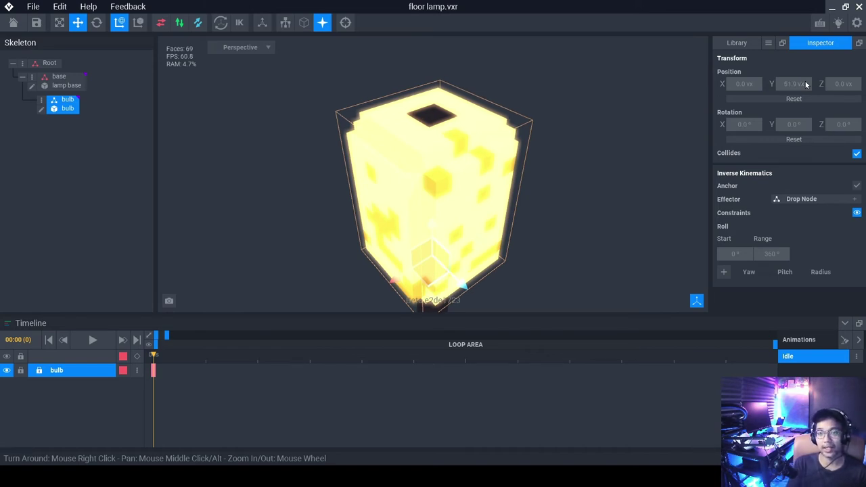
Examine the assembled floor lamp from several angles and distances, checking how the bulb sits on the post.
click(598, 193)
right_drag(599, 192, 448, 257)
scroll(462, 205, down, 2)
scroll(462, 194, down, 3)
scroll(456, 184, down, 1)
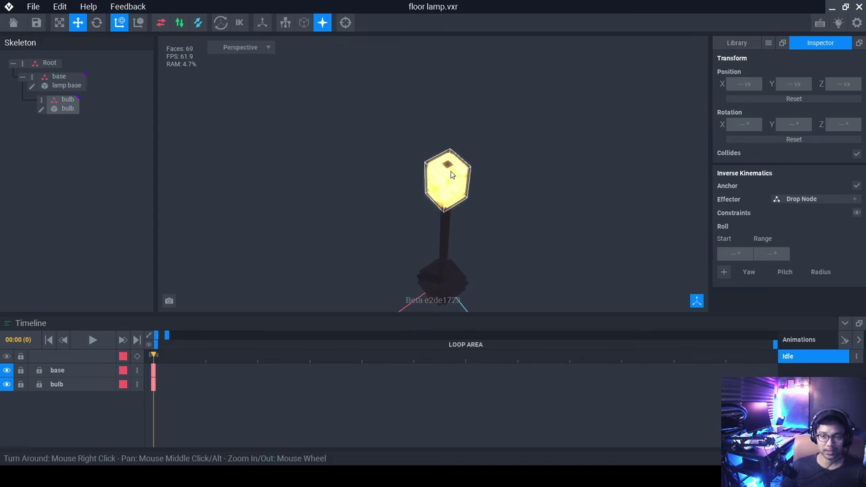
scroll(456, 180, up, 2)
scroll(452, 207, down, 2)
scroll(436, 228, up, 1)
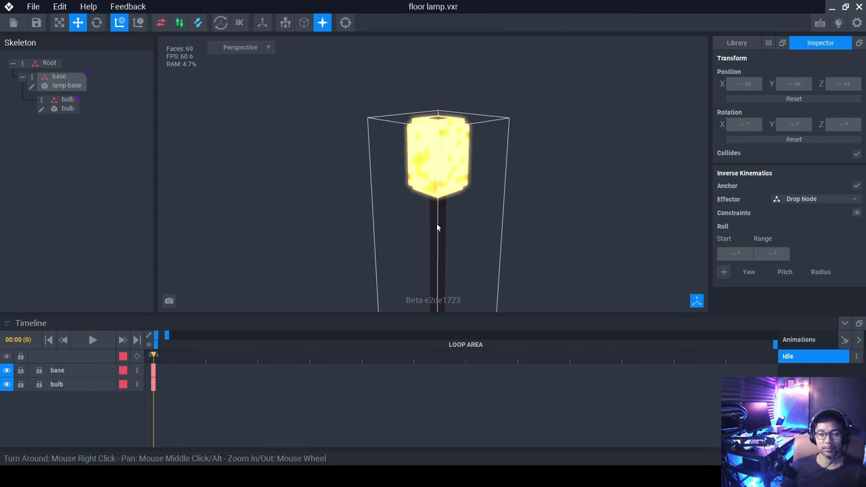
right_drag(437, 228, 442, 226)
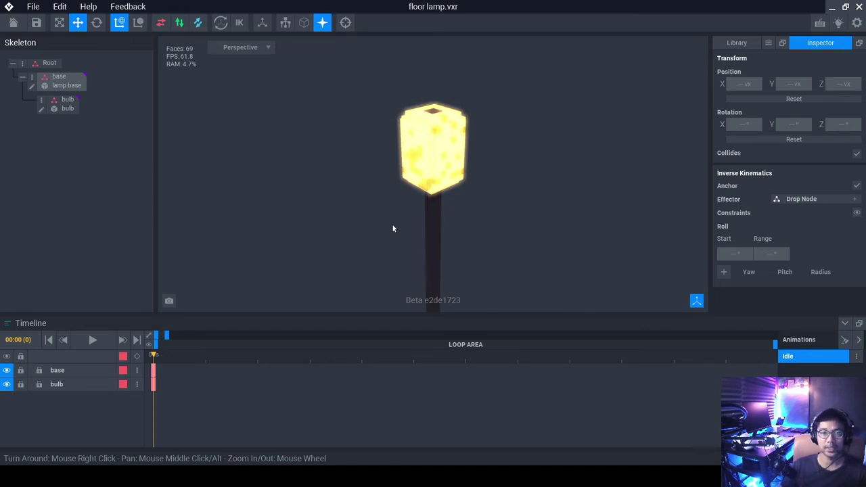
scroll(429, 223, down, 3)
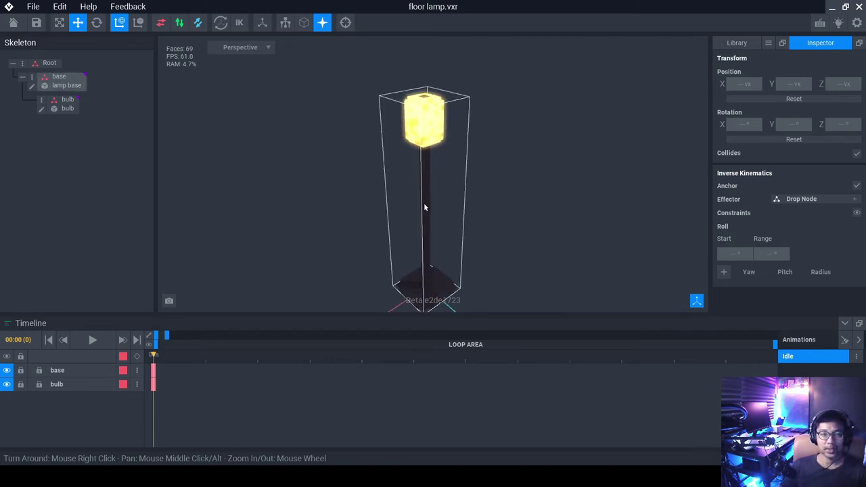
right_drag(424, 202, 427, 206)
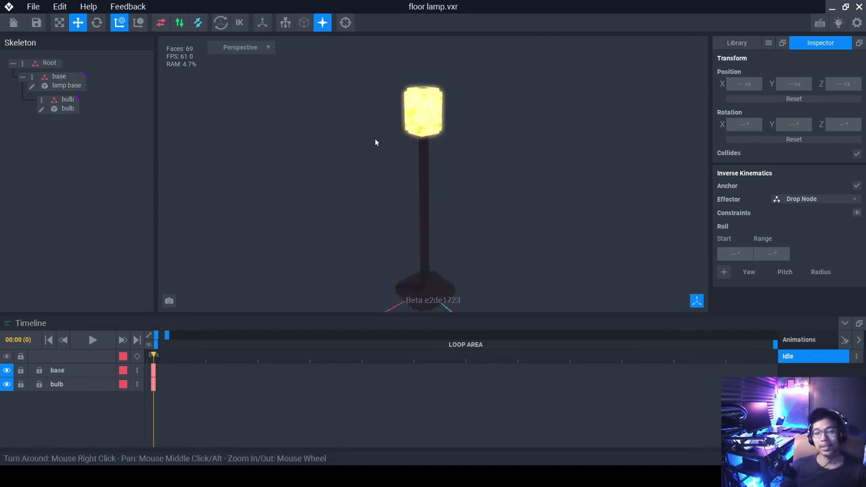
right_drag(428, 196, 428, 197)
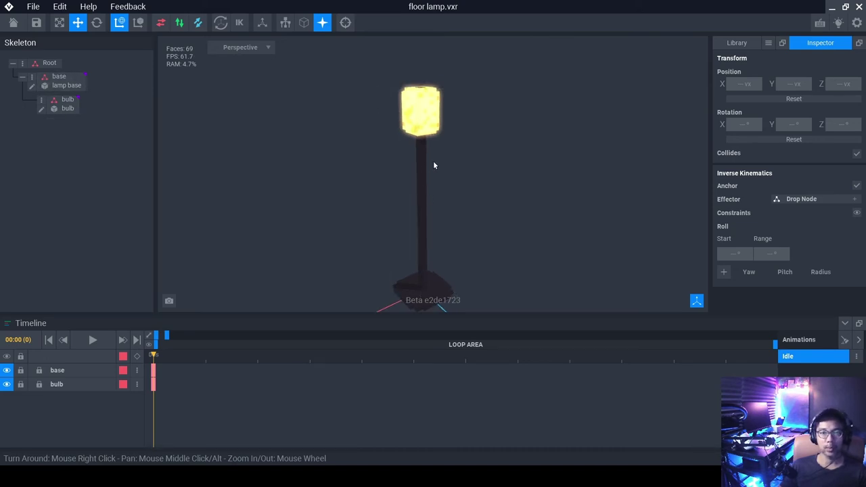
Try moving the base node along the X axis to test whether its child bulb follows.
click(66, 101)
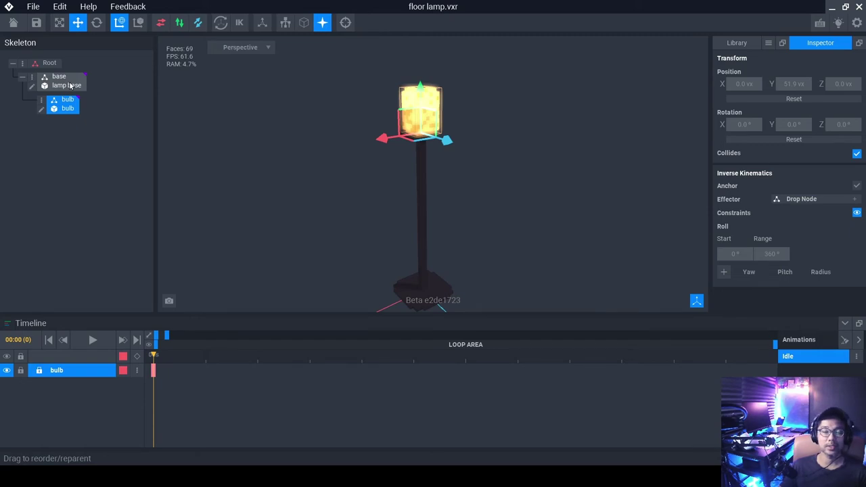
click(67, 85)
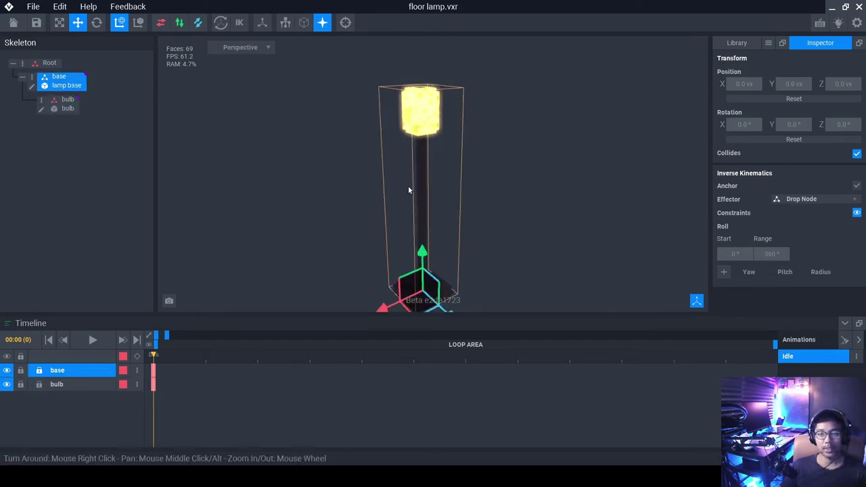
scroll(408, 190, down, 2)
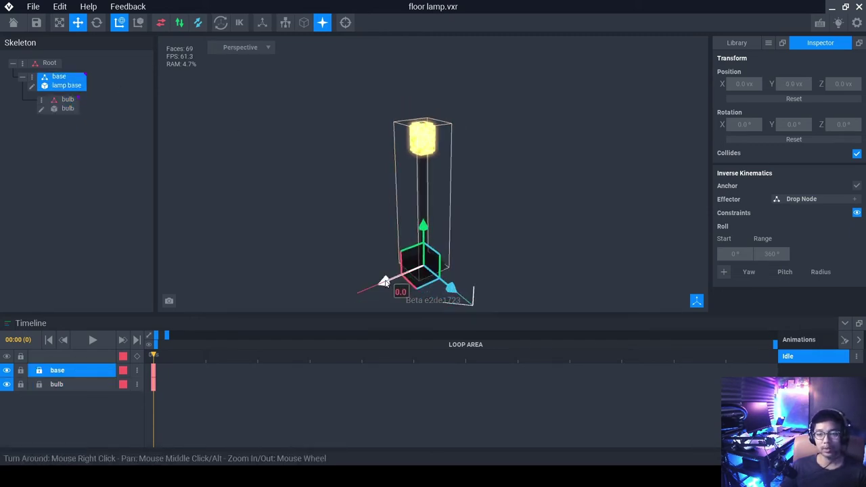
mouse_move(383, 281)
mouse_down()
mouse_move(445, 275)
mouse_move(345, 285)
mouse_move(439, 276)
mouse_move(375, 278)
mouse_move(413, 277)
mouse_move(390, 277)
mouse_up()
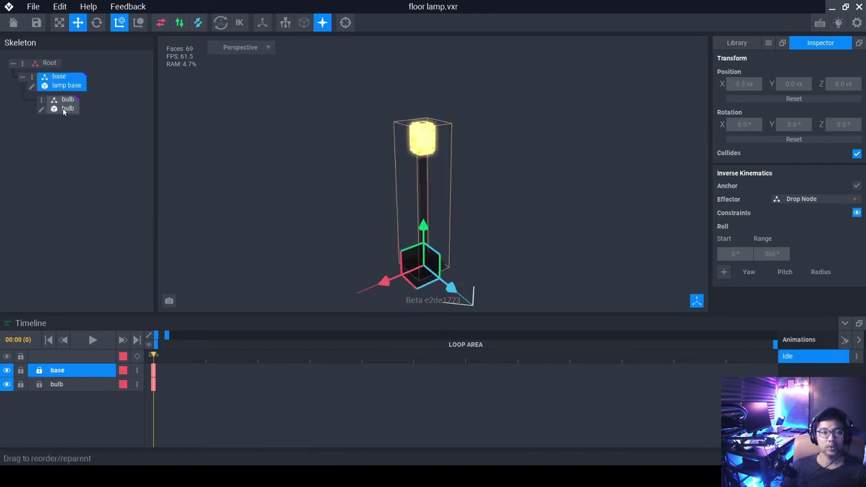
Reparent the bulb node from the base node to Root.
click(64, 109)
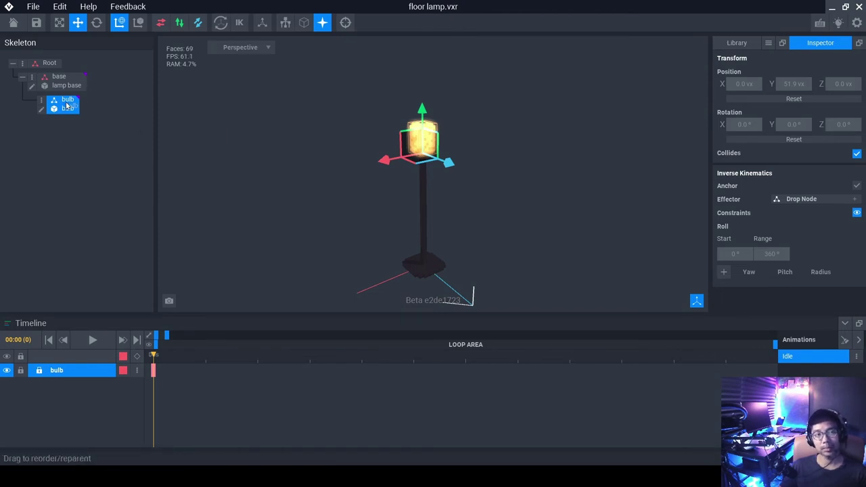
drag(67, 106, 52, 63)
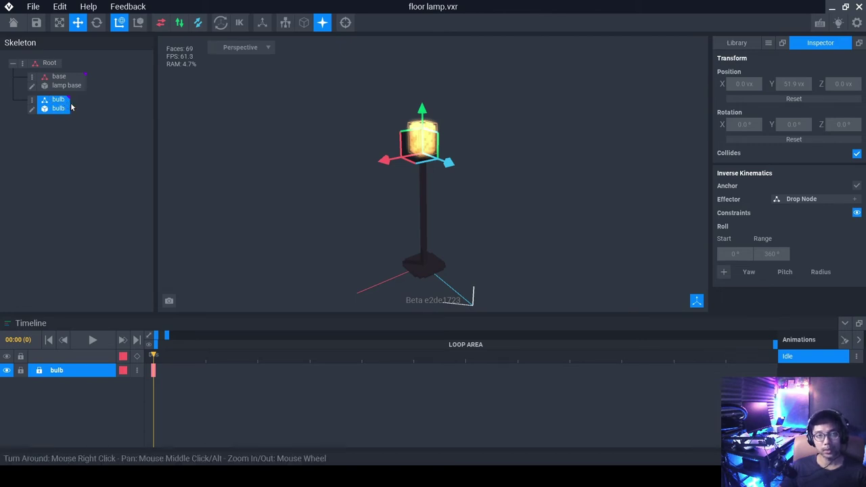
click(389, 190)
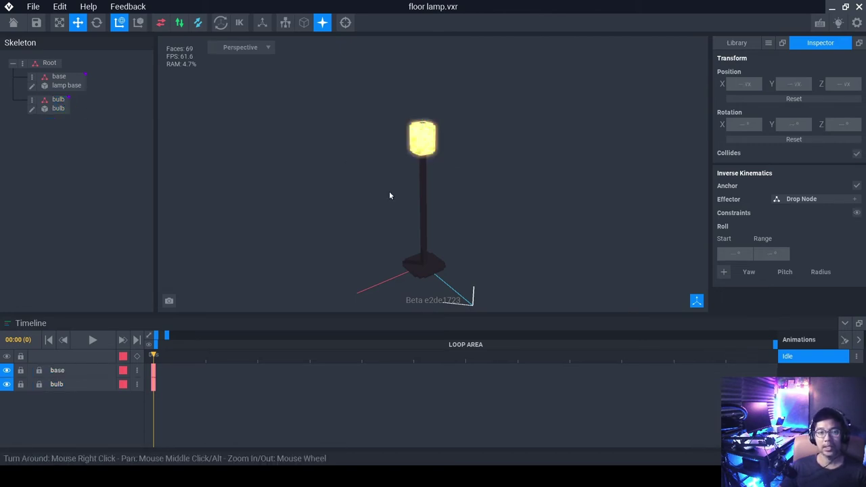
Try moving the base node along X without the bulb as its child, and undo the move.
click(71, 84)
drag(391, 284, 423, 290)
key(ctrl+z)
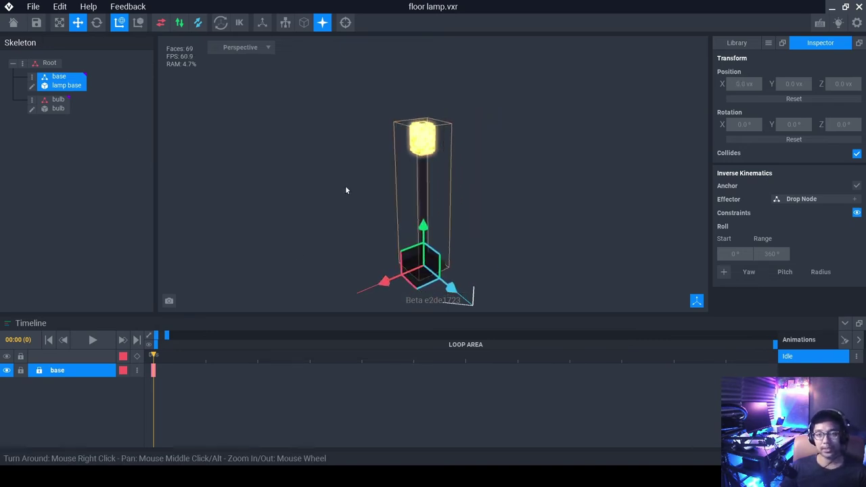
click(497, 135)
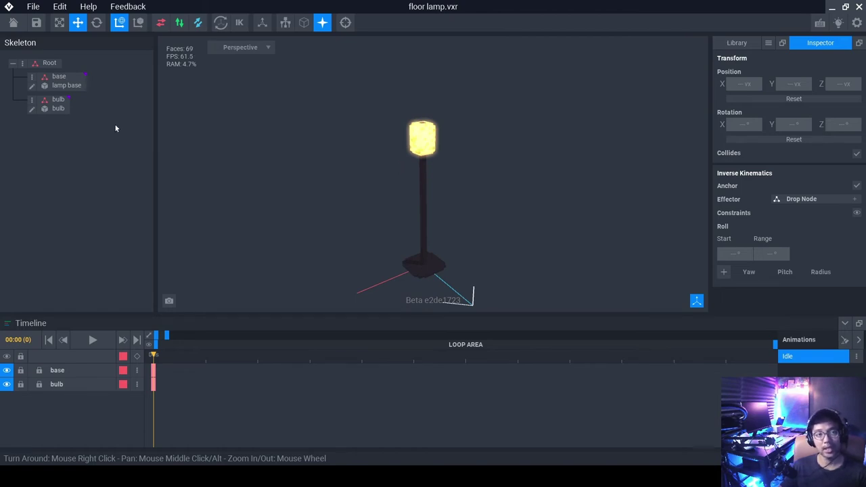
Reparent the bulb node back under the base node and check the lamp's selection in the viewport.
drag(59, 102, 74, 88)
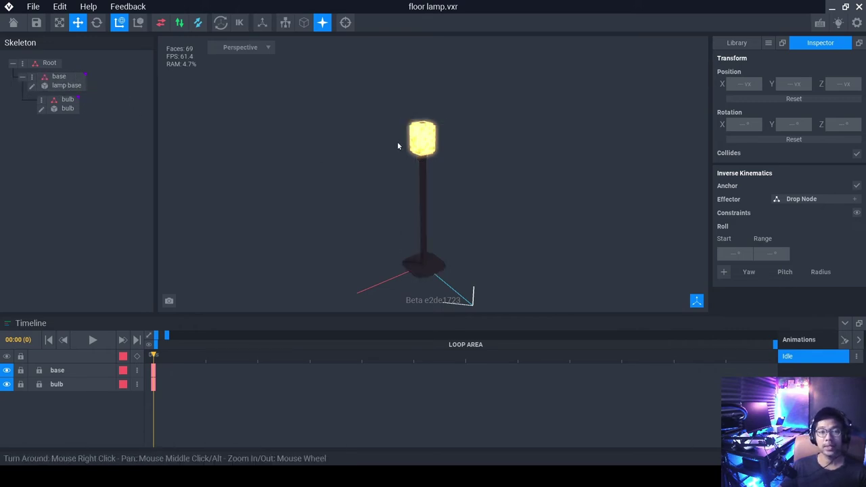
click(425, 187)
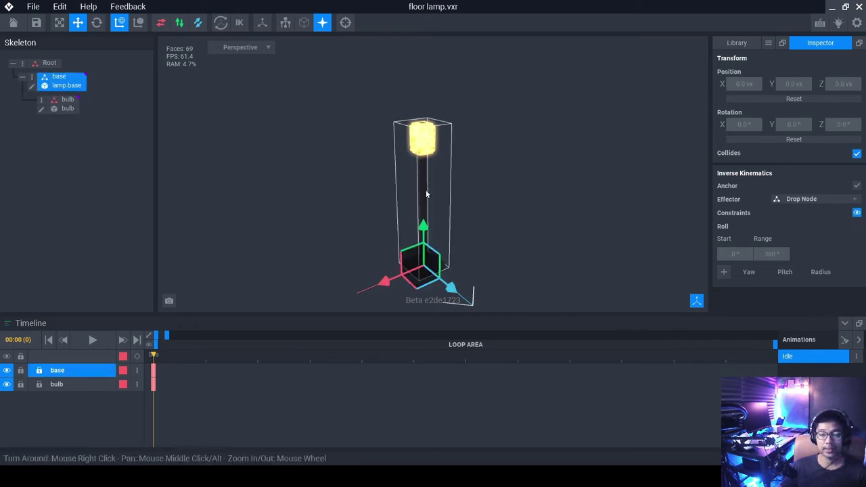
click(376, 248)
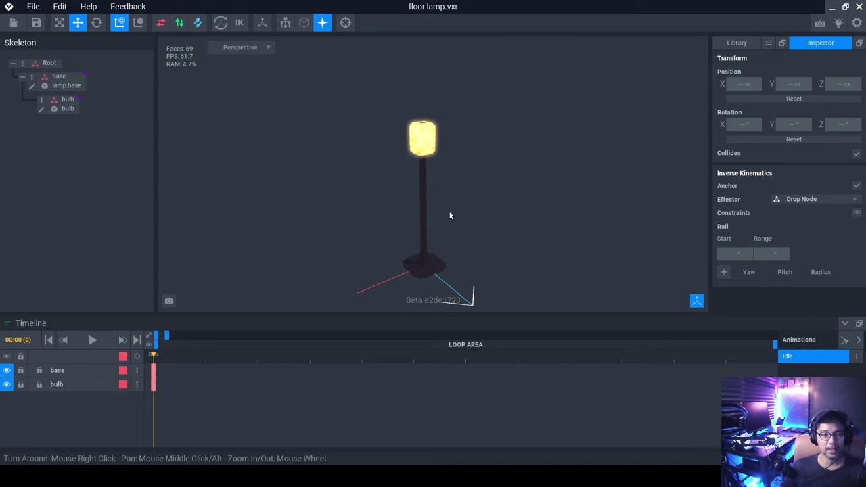
scroll(443, 211, up, 1)
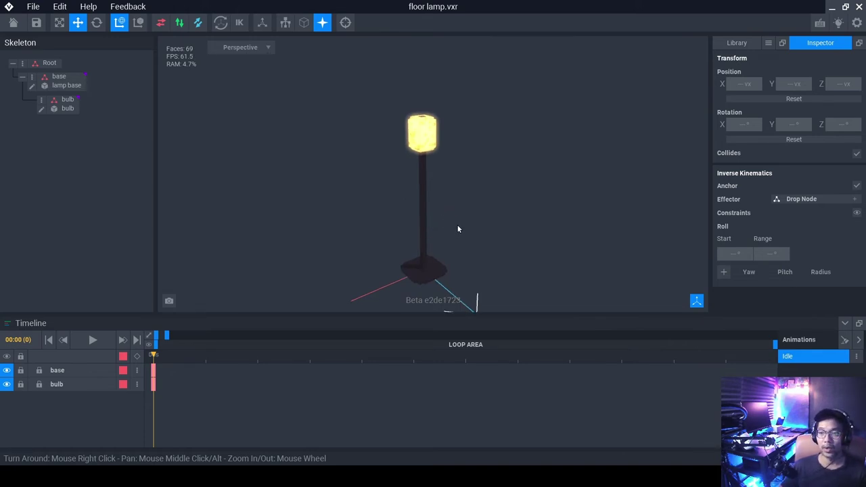
Create a new voxel model named shade in the model library.
click(736, 43)
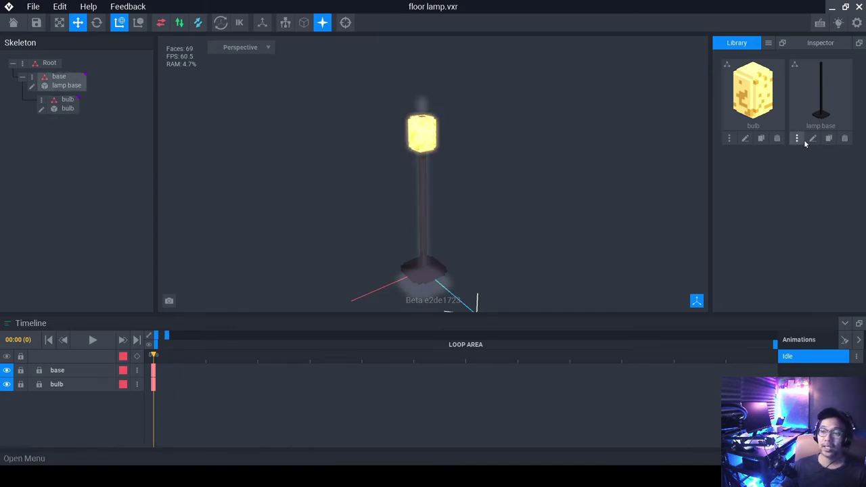
click(768, 42)
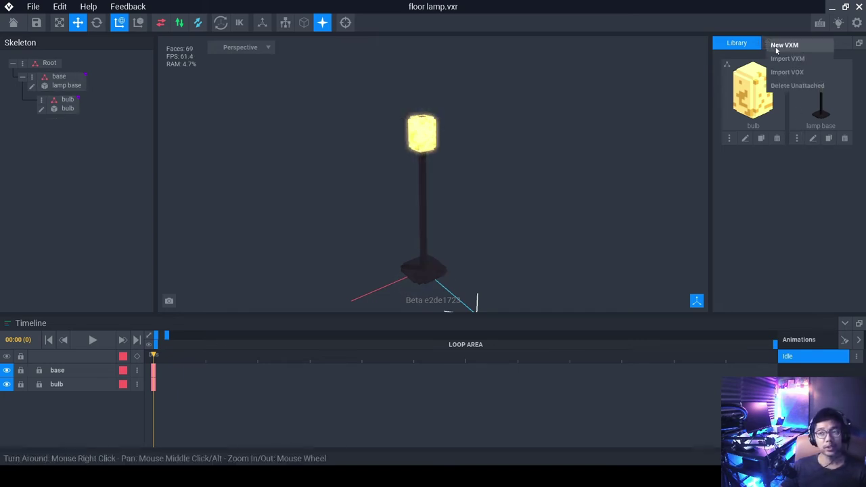
click(784, 46)
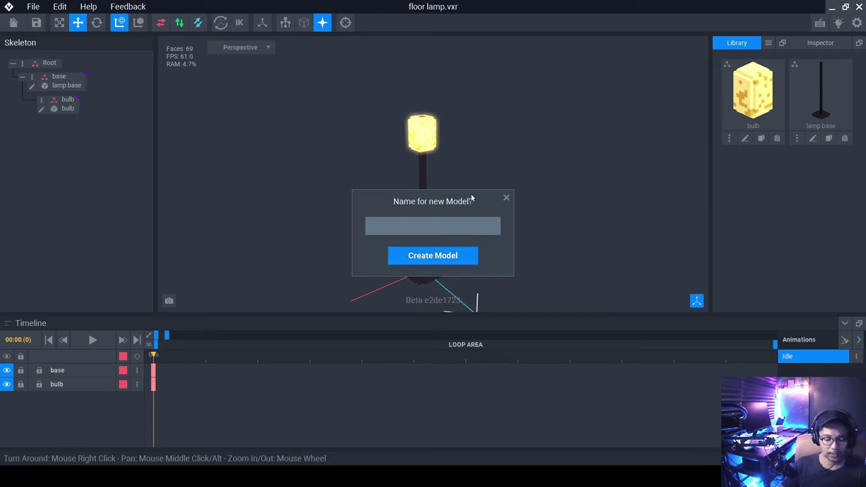
text(shade)
key(Return)
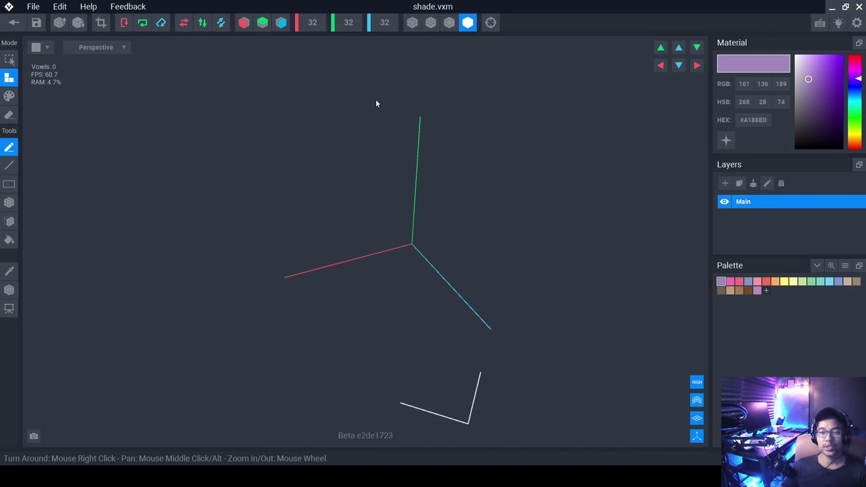
Set the shade model's volume to 8 wide, 18 high and 1 deep.
scroll(446, 172, down, 2)
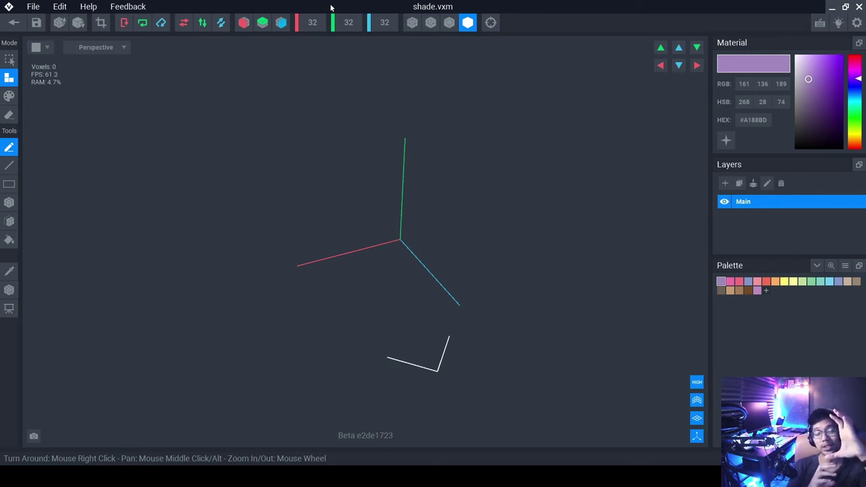
click(351, 22)
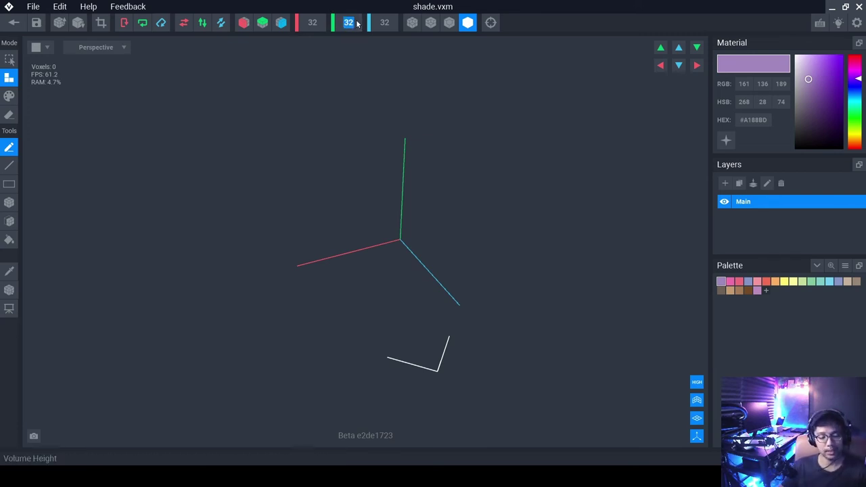
text(18)
key(Tab)
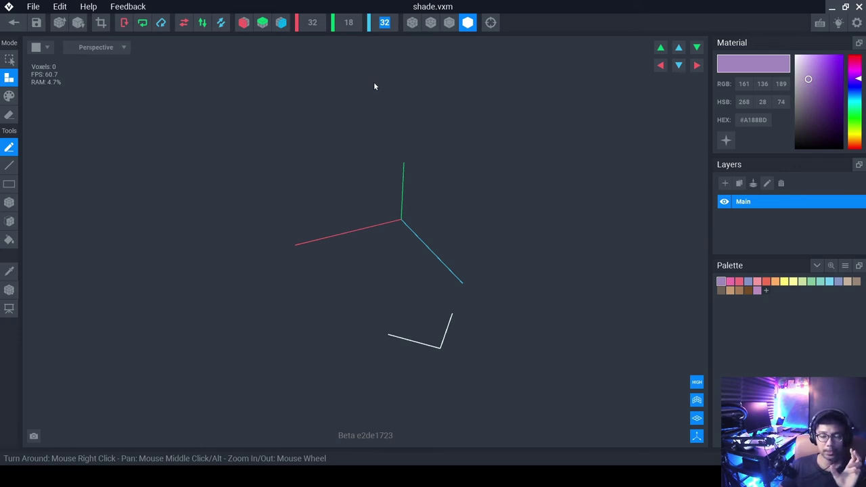
text(8)
click(314, 23)
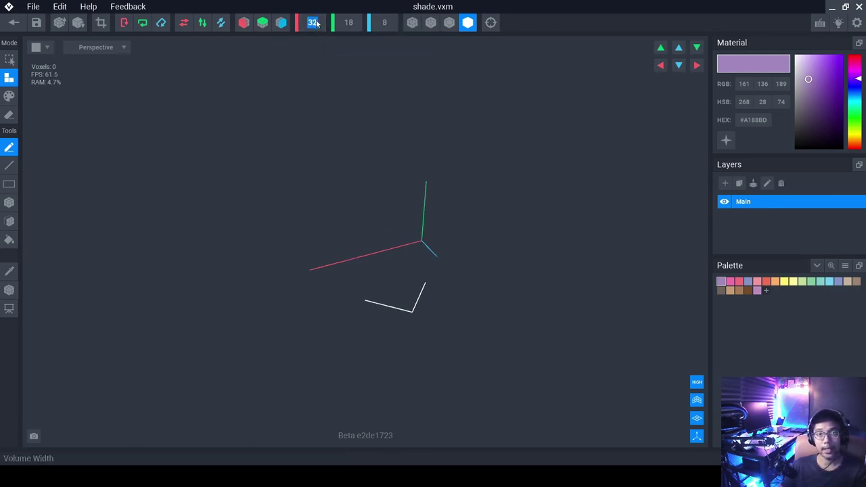
text(8)
key(Tab)
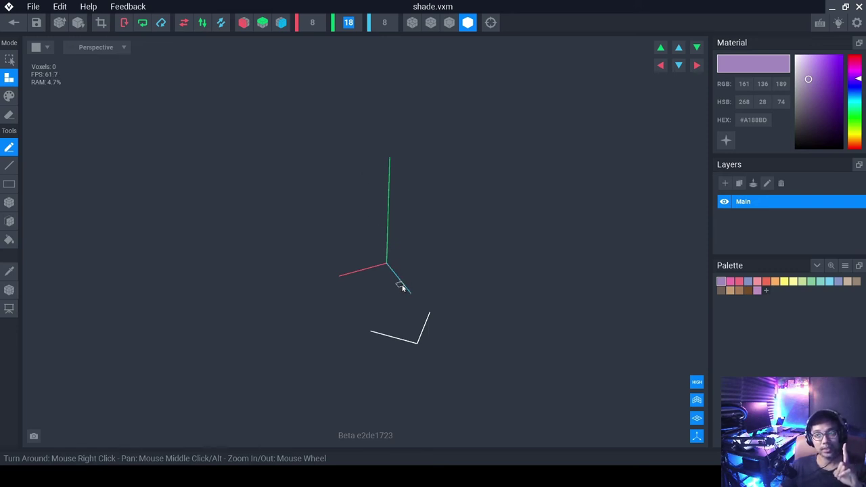
click(389, 27)
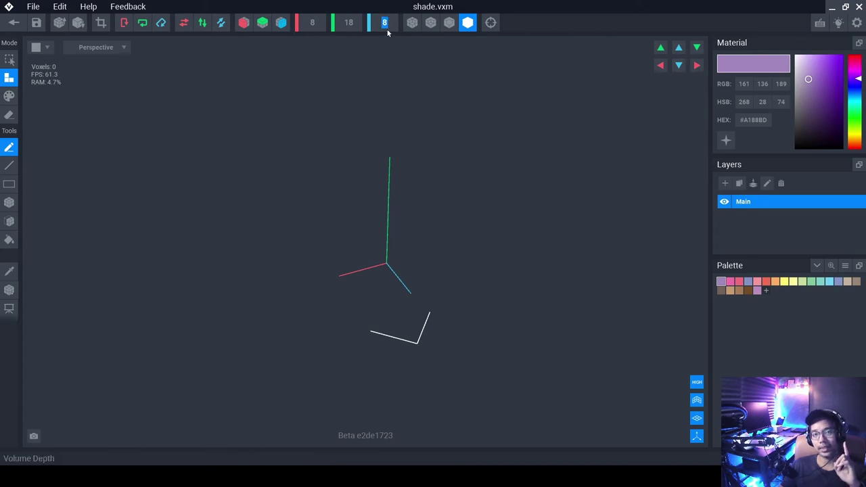
text(1)
key(Return)
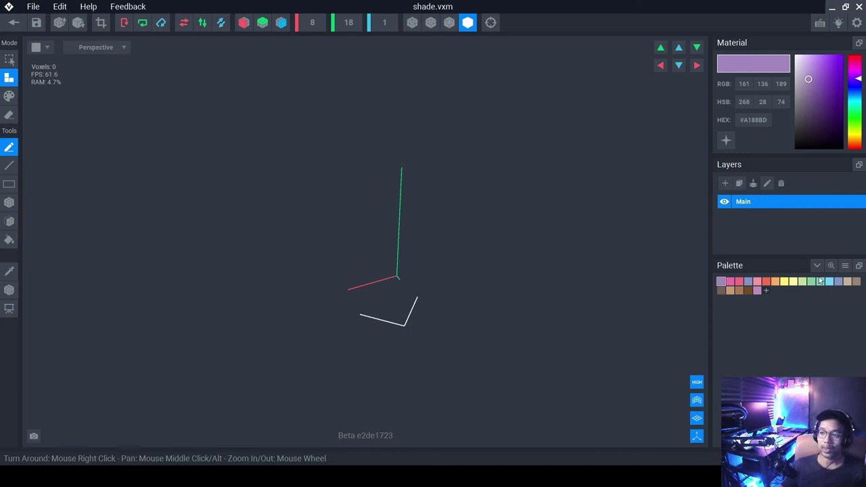
Add white #FFFFFF to the palette and fill the whole 8 by 18 volume with a rectangle of voxels.
click(766, 291)
mouse_move(800, 75)
mouse_down()
mouse_move(796, 59)
mouse_move(803, 64)
mouse_move(767, 13)
mouse_up()
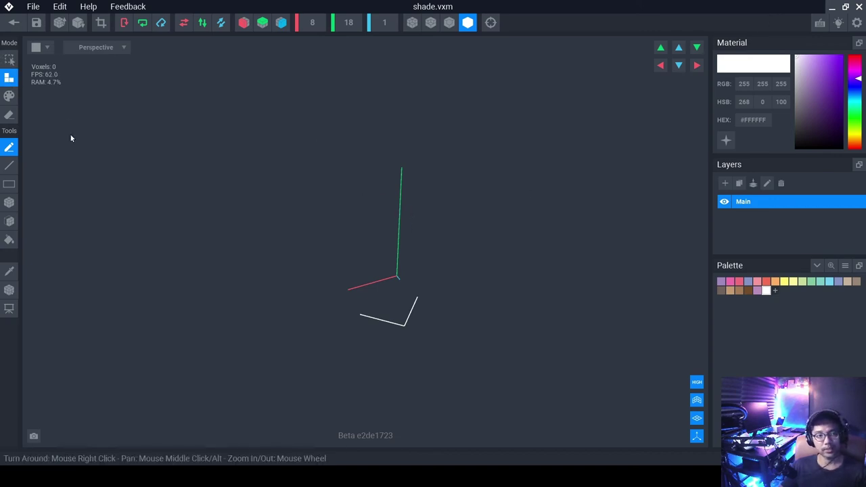
click(10, 183)
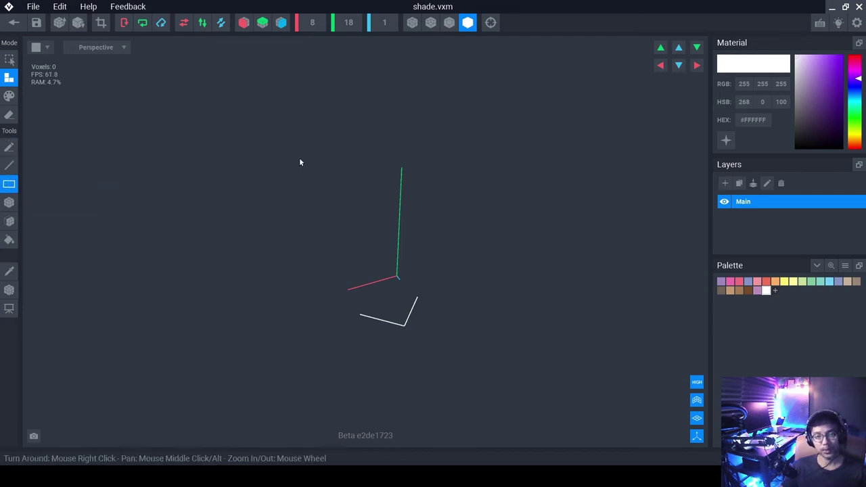
drag(288, 116, 515, 358)
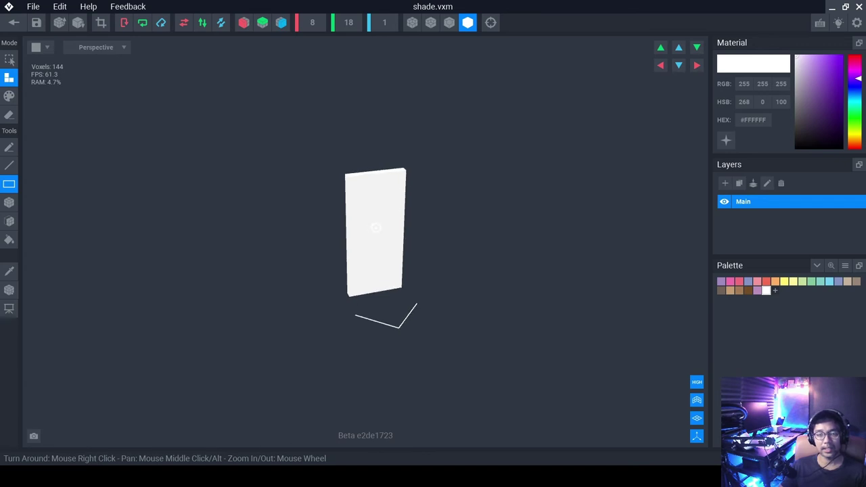
Move the shade's pivot to the white panel's lower corner at X 0, Y 0, Z 0.
click(9, 289)
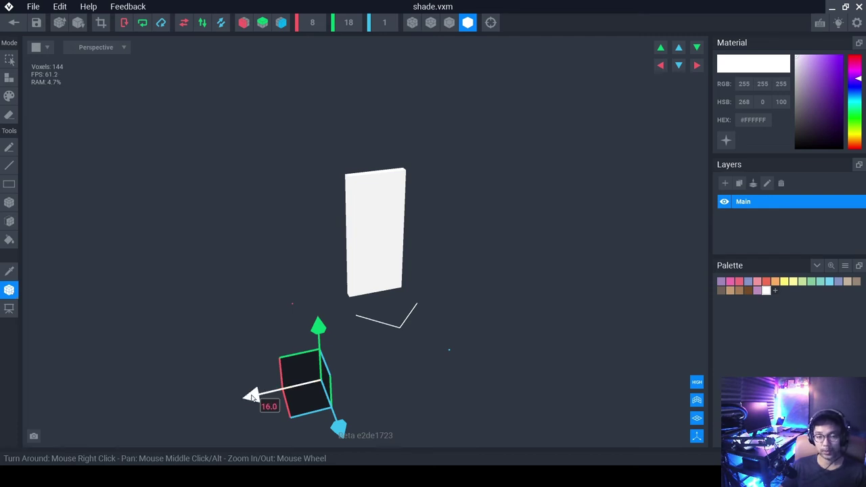
drag(250, 396, 336, 378)
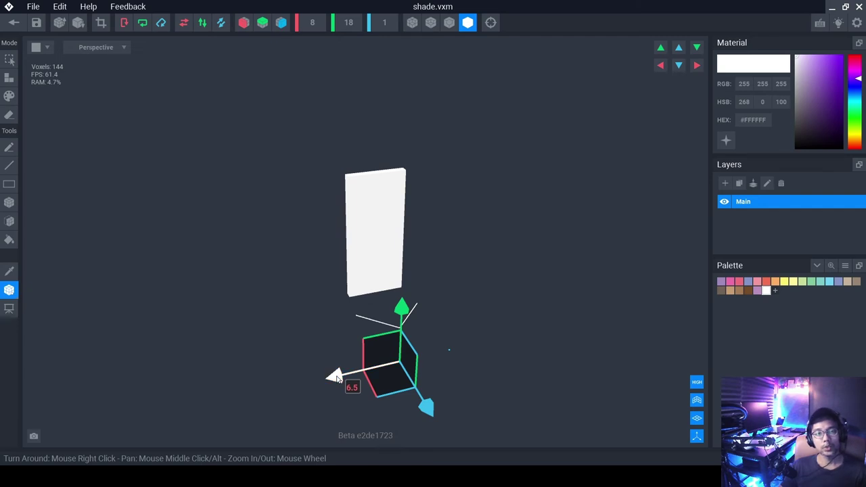
drag(336, 379, 391, 377)
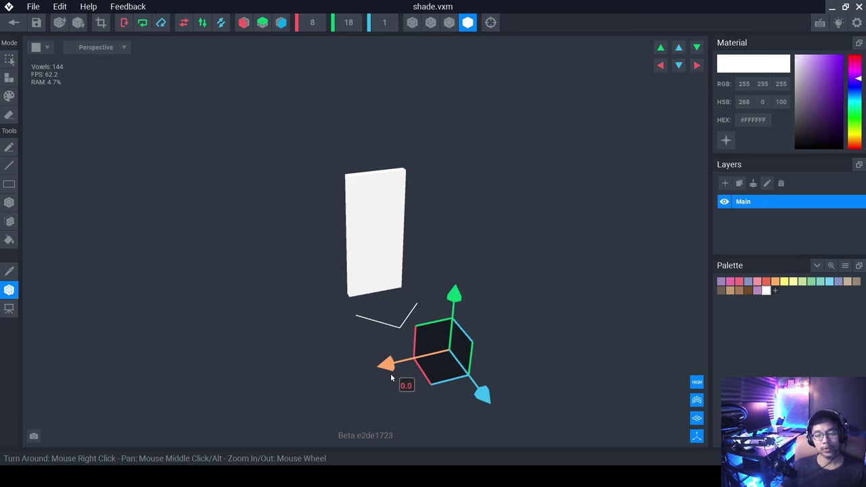
drag(484, 399, 428, 318)
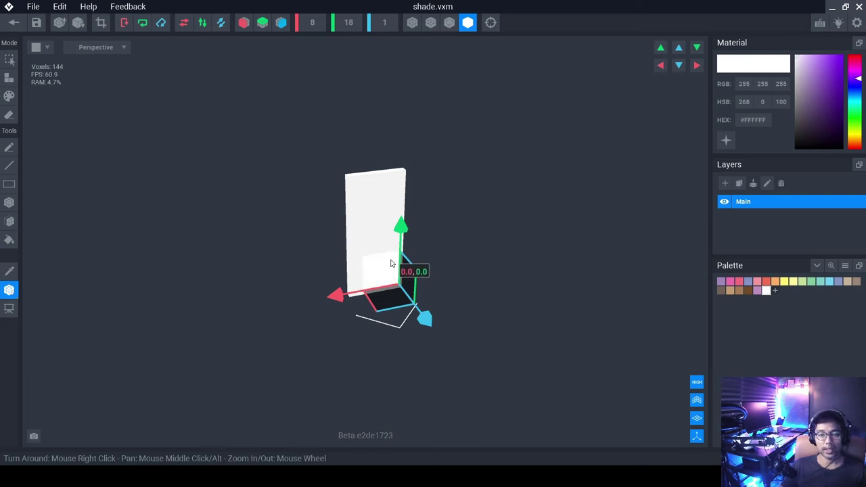
scroll(398, 263, up, 2)
right_drag(403, 248, 411, 292)
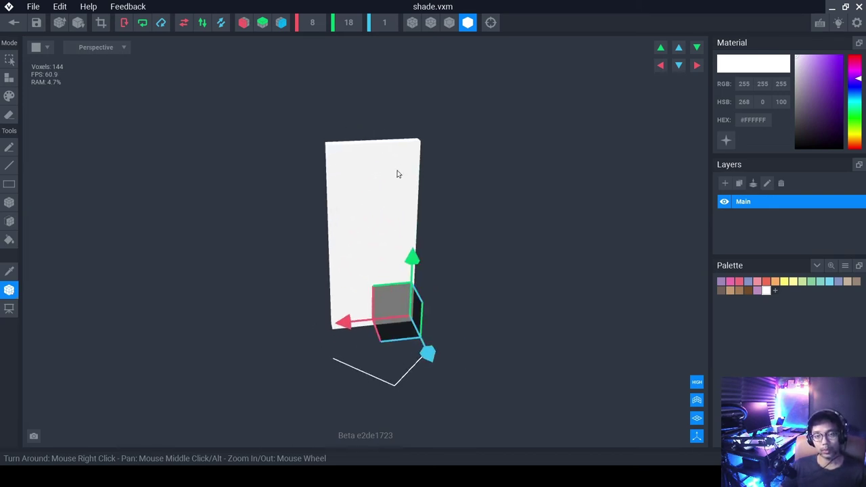
scroll(406, 274, down, 1)
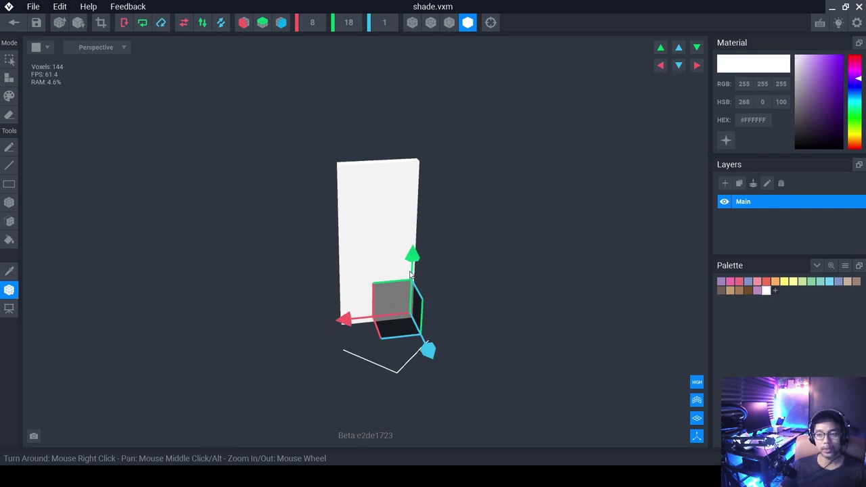
right_drag(407, 277, 399, 316)
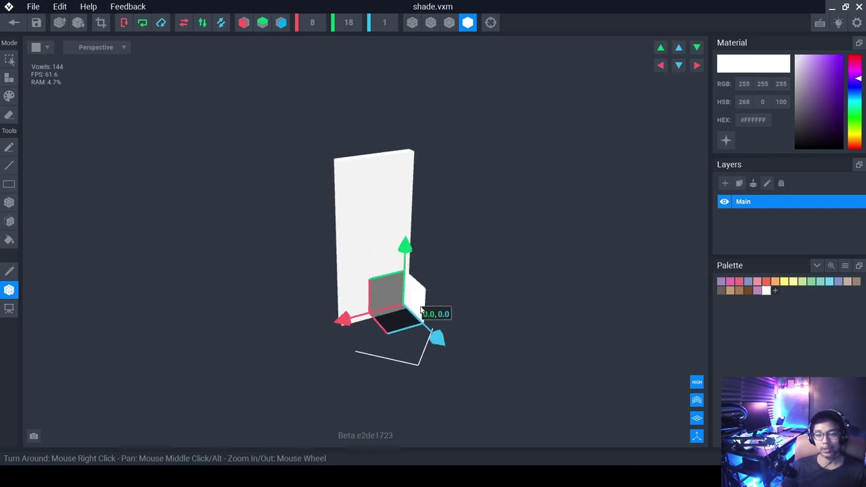
mouse_move(421, 286)
right_down()
mouse_move(413, 288)
mouse_move(432, 284)
right_up()
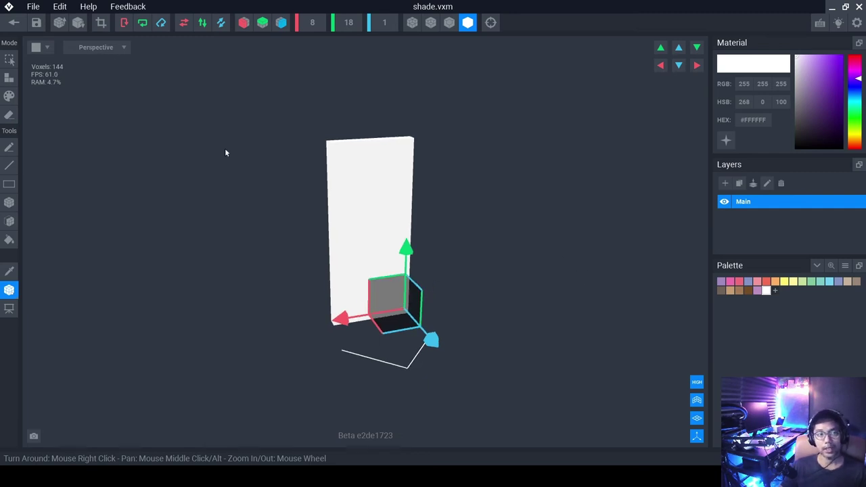
Add a pale lilac colour #DACFE6 to the palette and get the box tool ready in Paint mode.
click(9, 95)
click(9, 184)
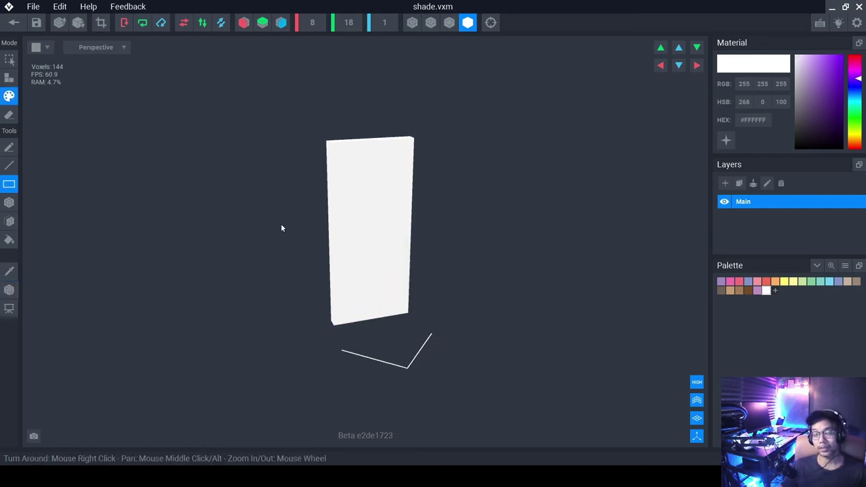
click(775, 291)
click(799, 63)
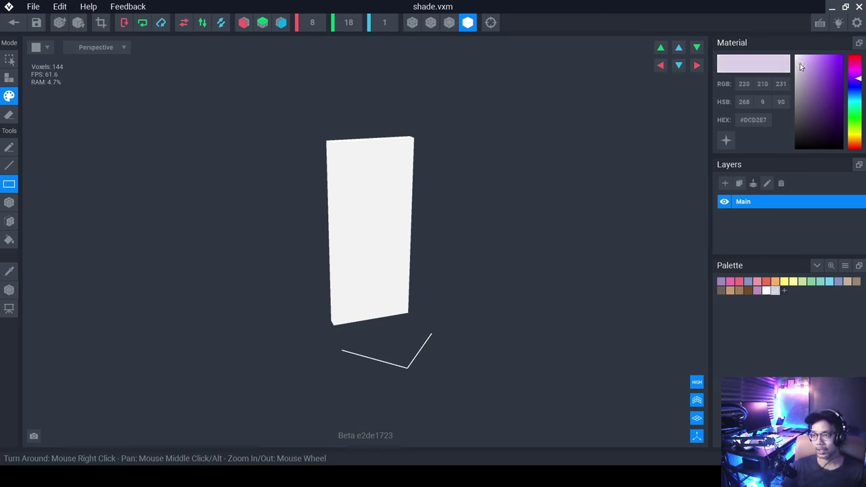
click(9, 201)
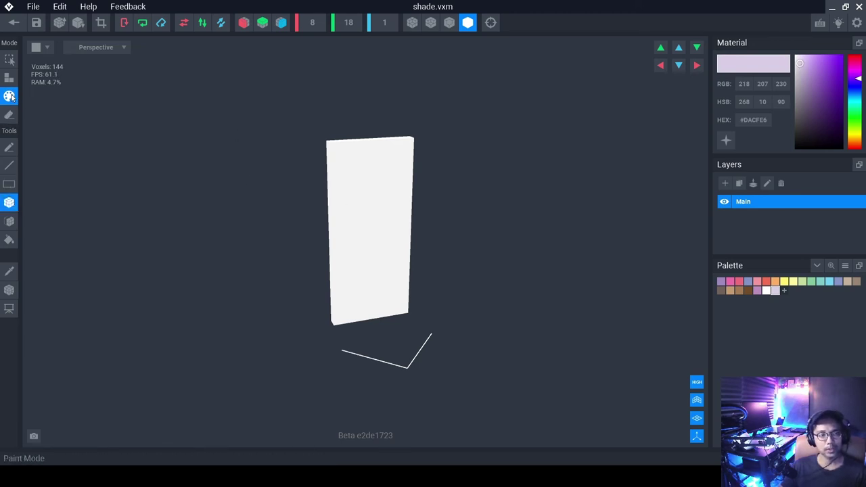
Paint scattered pale lilac spots on the white panel's front face, packing them more densely toward the lower edge.
click(387, 167)
click(386, 230)
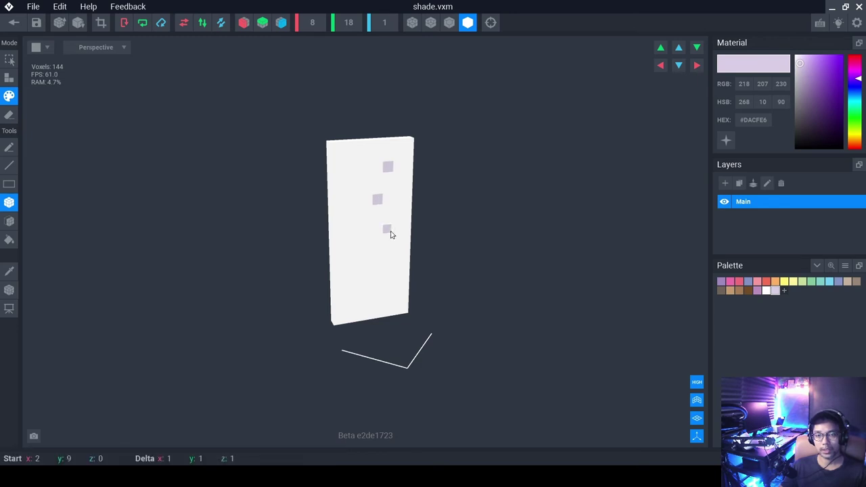
click(377, 199)
click(385, 268)
click(357, 280)
click(357, 212)
click(367, 235)
click(385, 286)
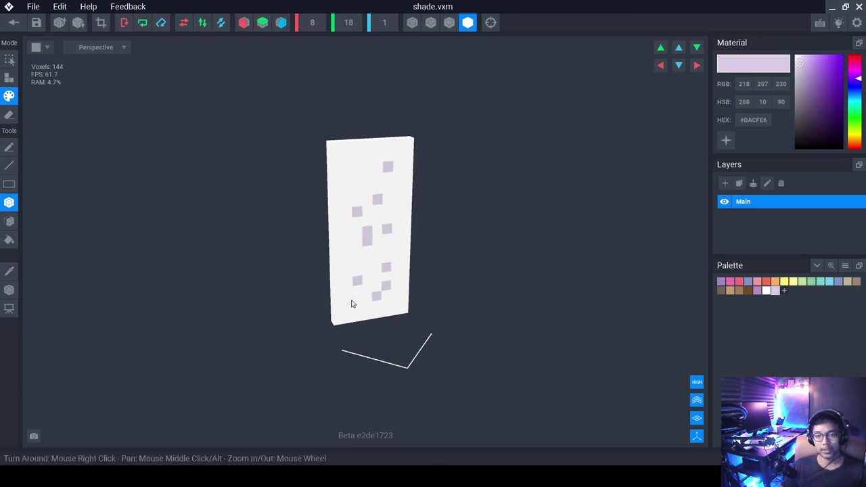
click(348, 301)
click(366, 252)
click(395, 302)
drag(377, 311, 358, 317)
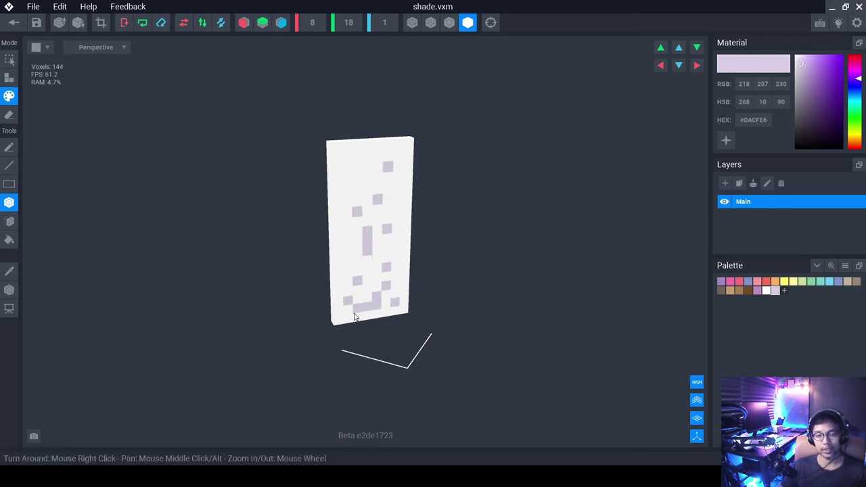
click(362, 304)
drag(336, 273, 371, 309)
click(397, 274)
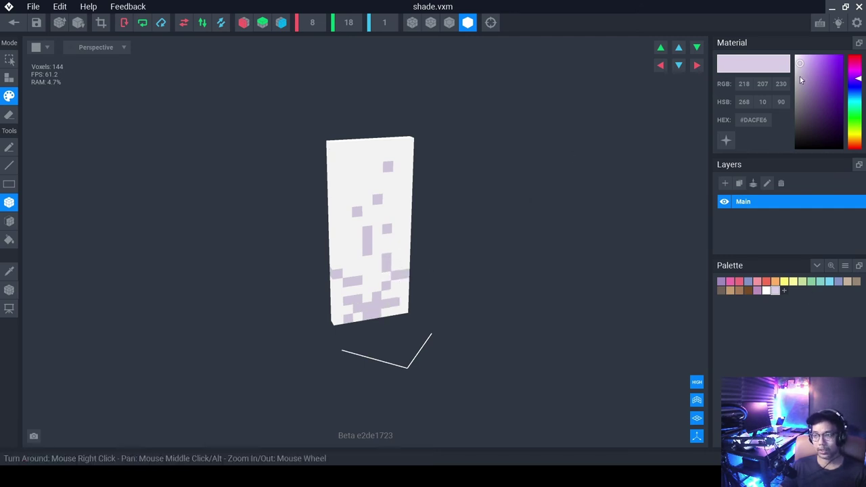
Change the spots' palette colour to light grey #EBEAEC and return to the floor lamp rig.
mouse_move(800, 64)
mouse_down()
mouse_move(796, 72)
mouse_move(796, 64)
mouse_up()
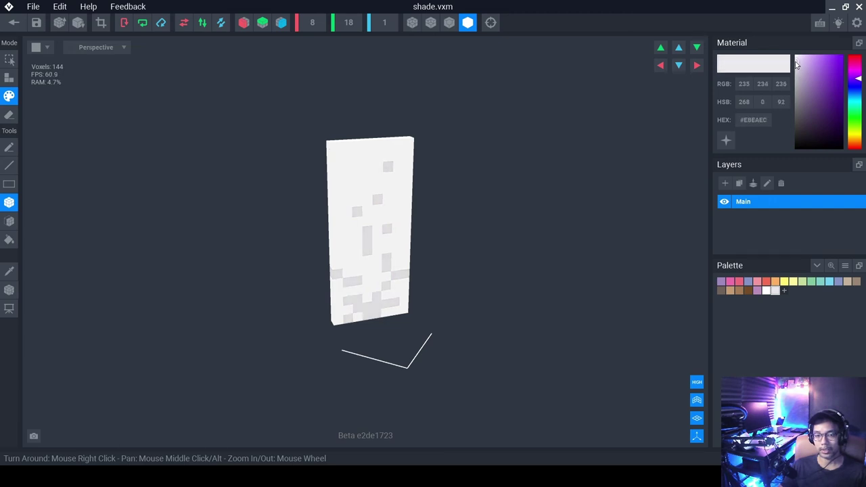
right_drag(296, 169, 318, 170)
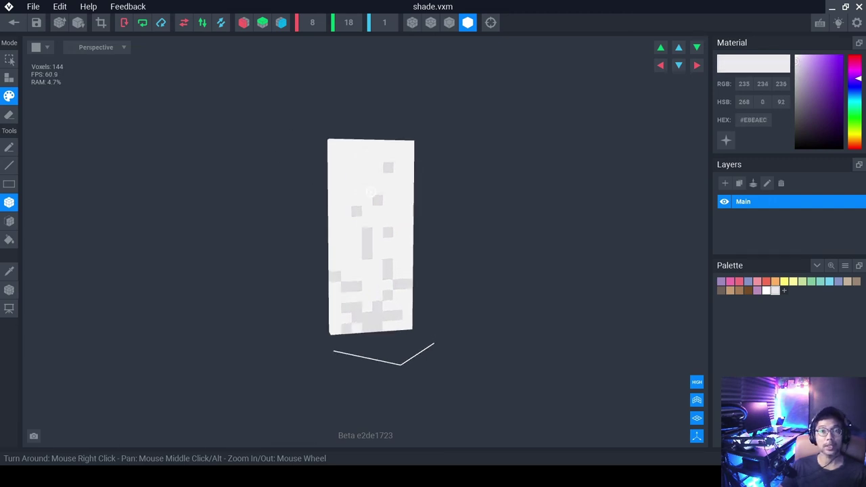
click(14, 30)
click(338, 174)
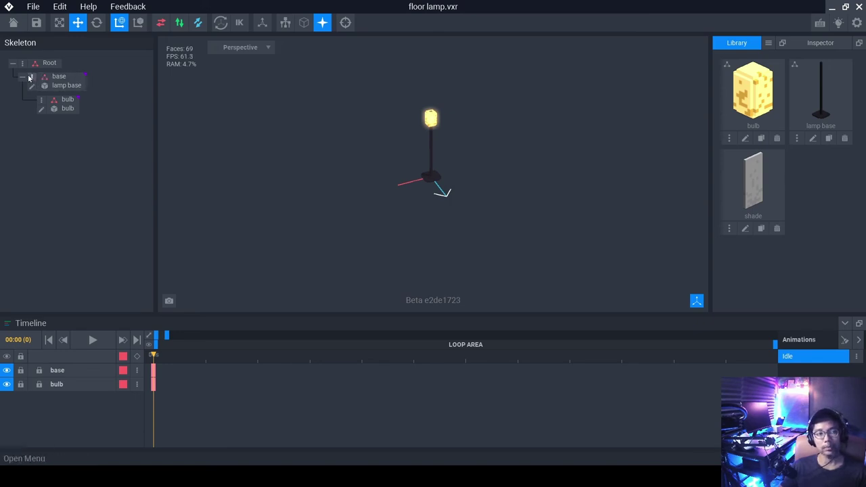
Create a child node named "lamp shade" under the base node.
click(66, 84)
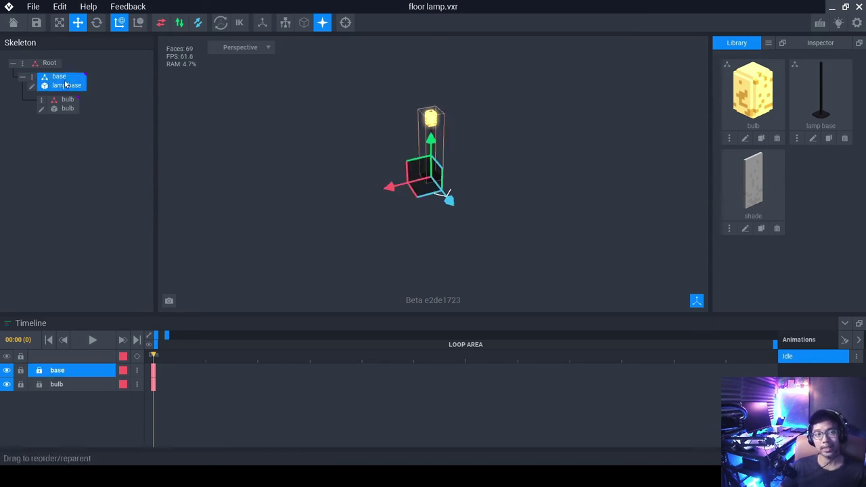
click(31, 79)
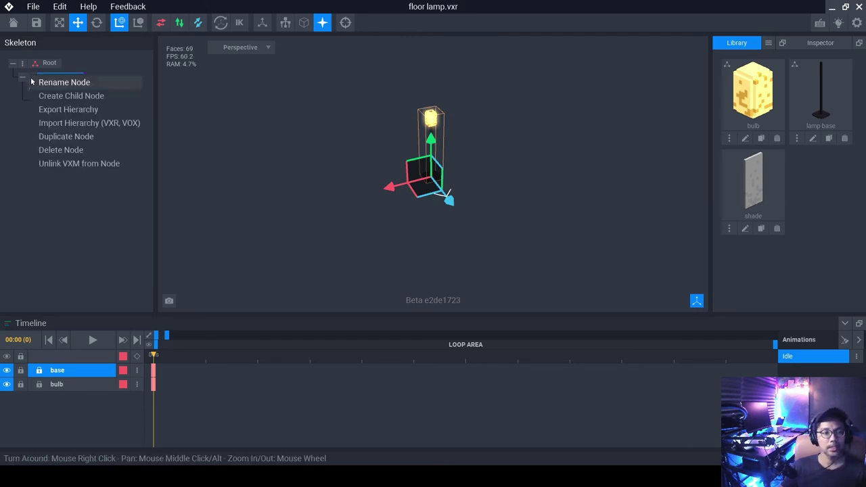
click(40, 95)
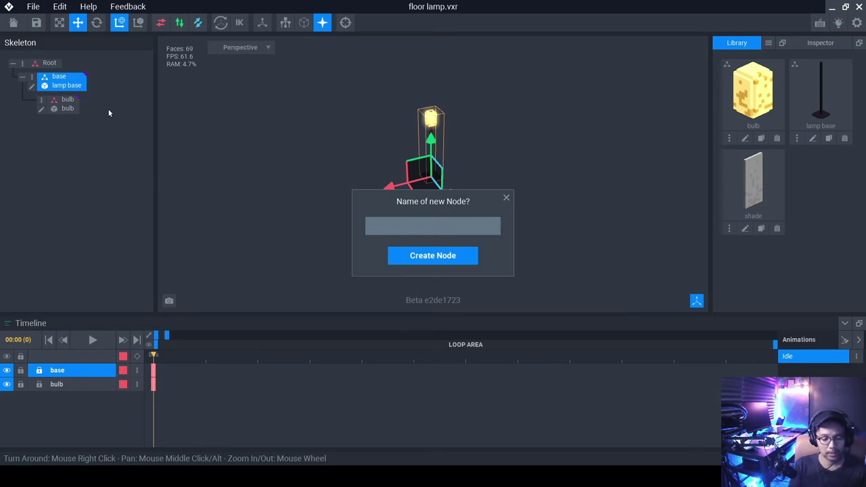
text(lamp shade)
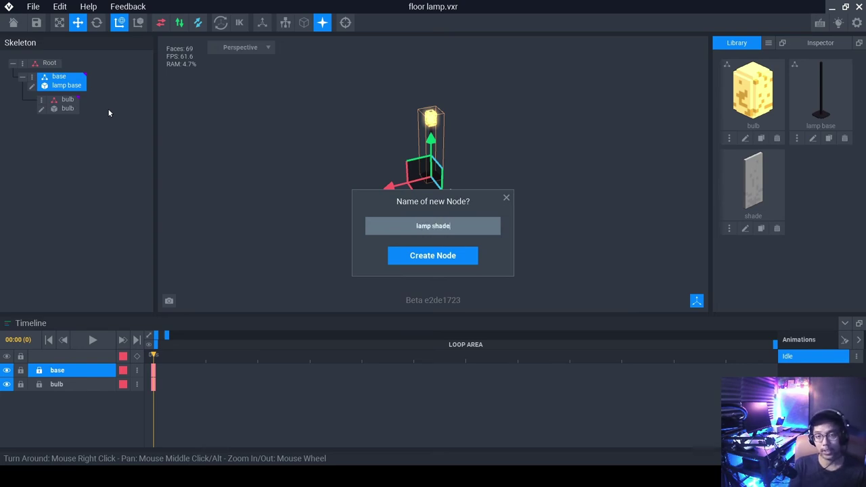
key(Return)
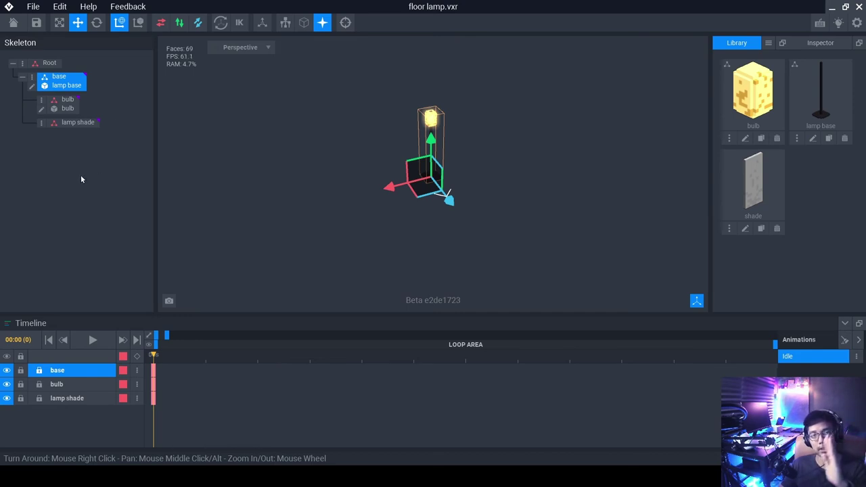
Create a child node named "shade1" under the lamp shade node and attach the shade model to it.
click(41, 123)
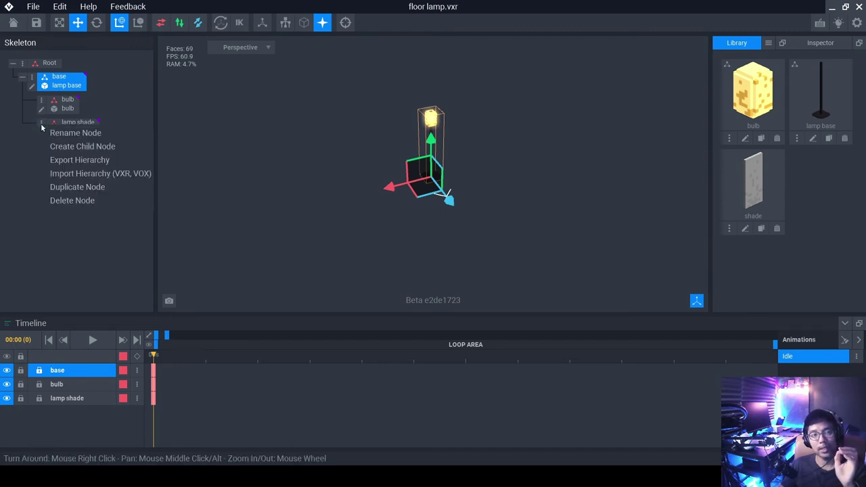
click(68, 147)
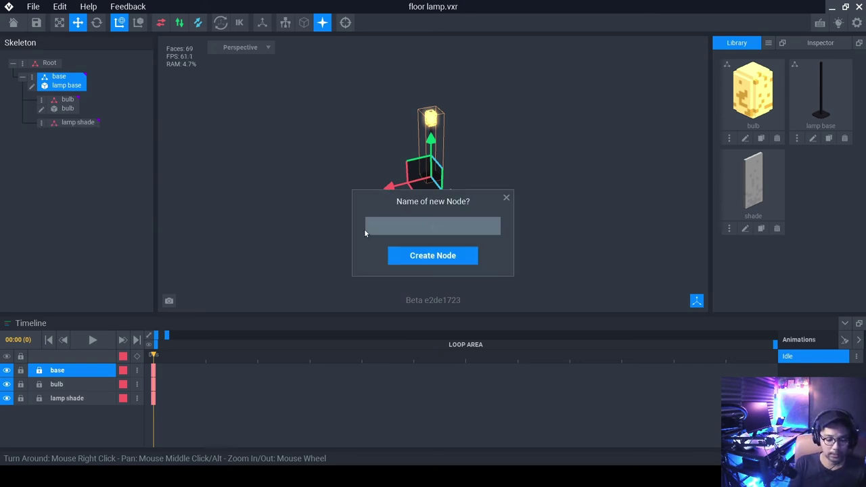
text(lamp)
key(BackSpace)
key(BackSpace)
key(BackSpace)
key(BackSpace)
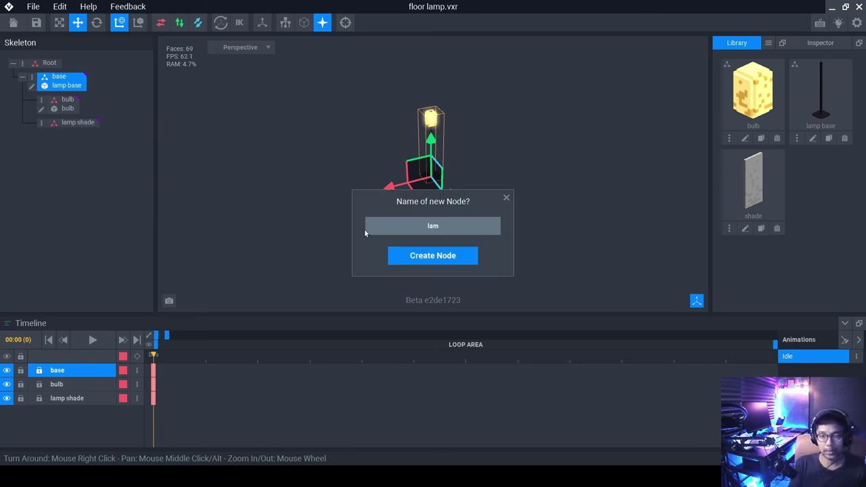
text(shade1)
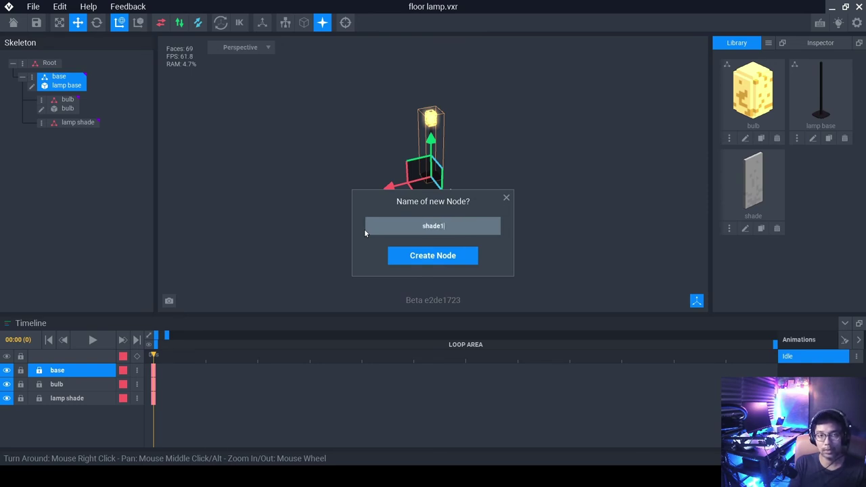
key(Return)
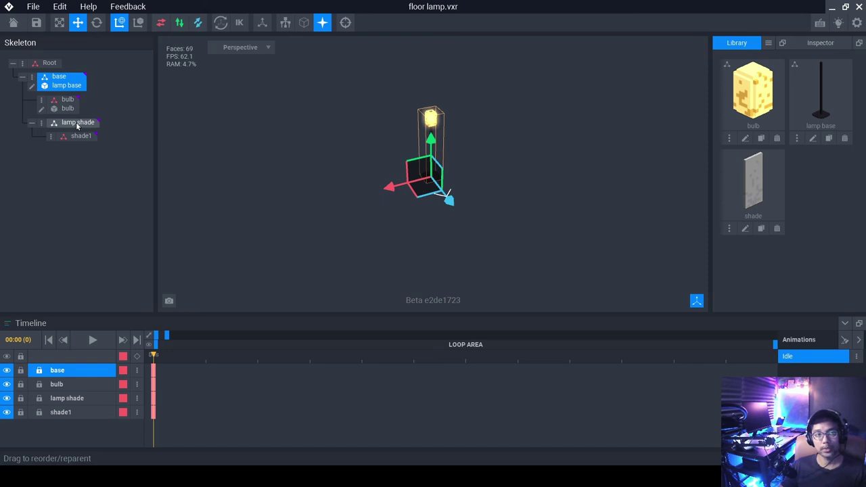
drag(754, 183, 80, 140)
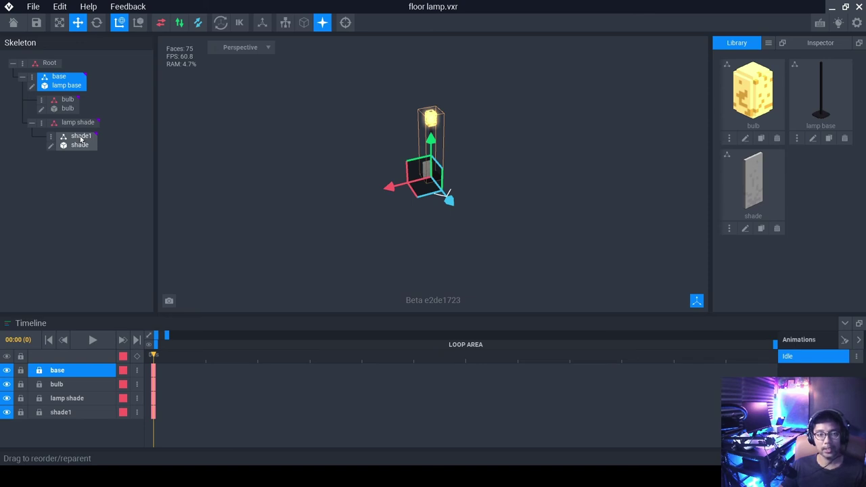
click(459, 183)
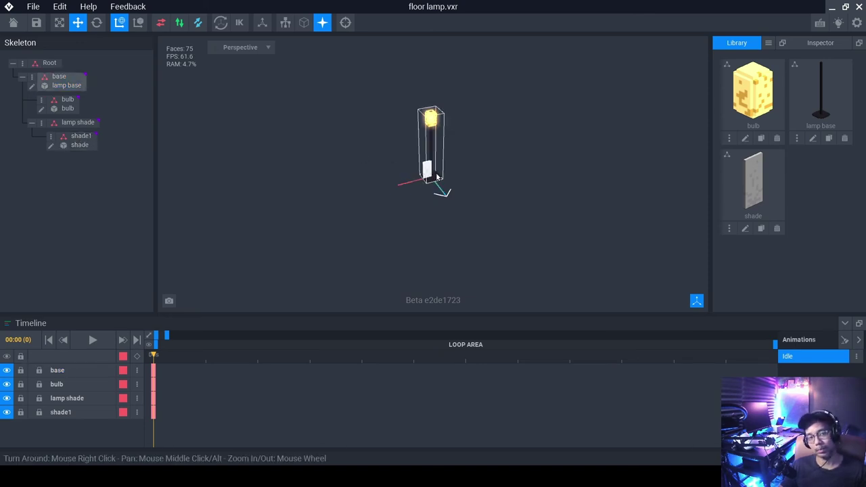
Raise the lamp shade node along the vertical axis to the height of the bulb.
click(74, 123)
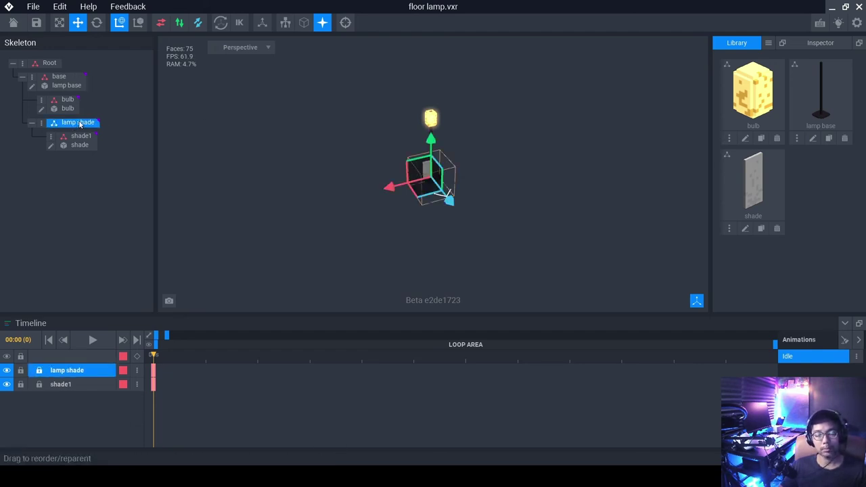
drag(431, 142, 436, 84)
scroll(437, 110, up, 5)
right_drag(437, 110, 441, 127)
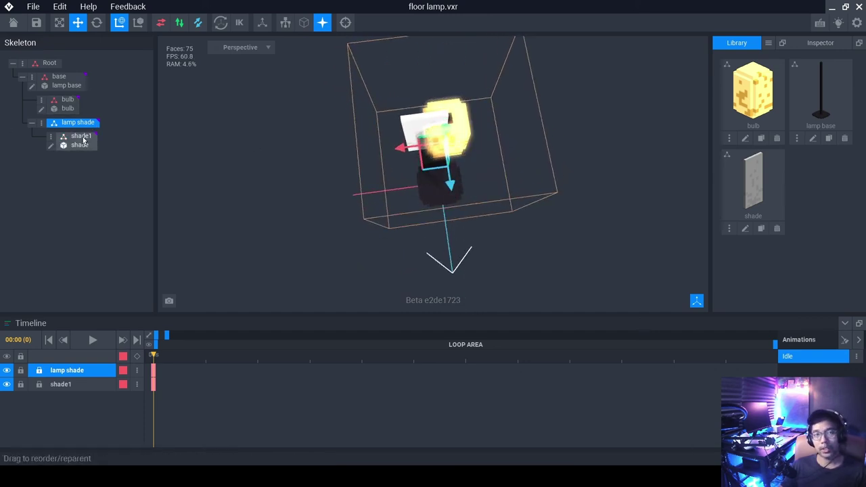
Move the shade1 panel behind the bulb to position X -4, Y 0, Z -7 vx.
click(416, 121)
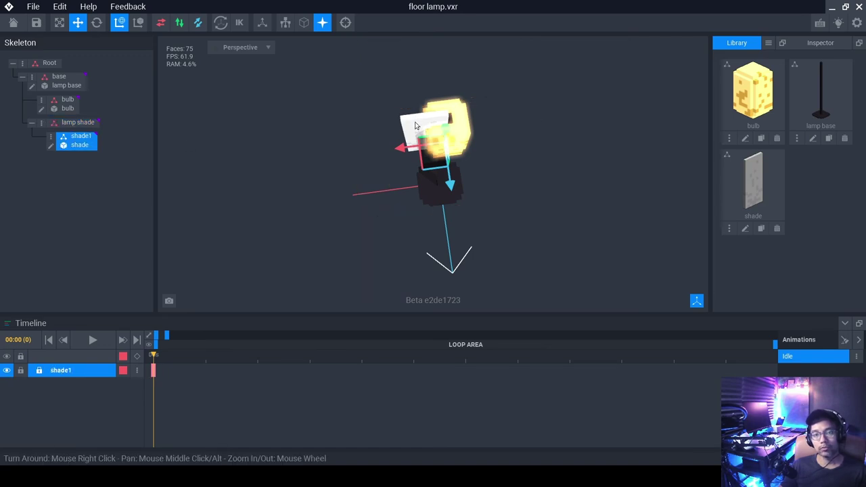
right_drag(412, 124, 454, 148)
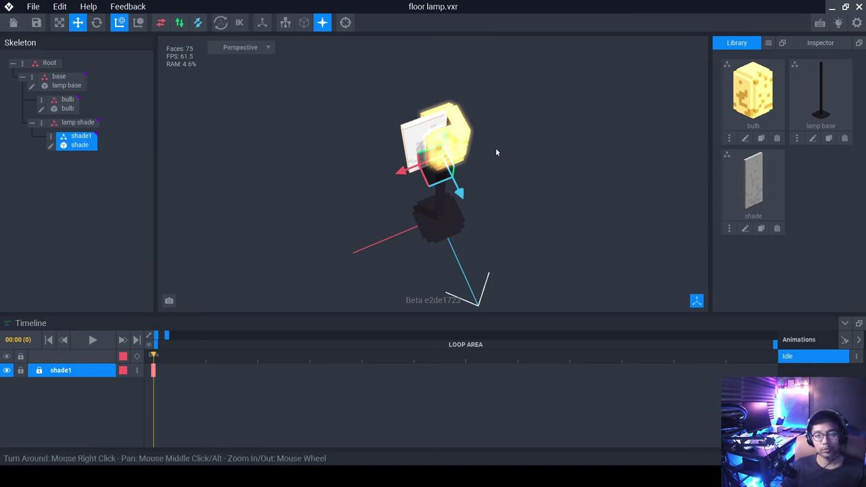
drag(459, 193, 457, 177)
right_drag(457, 177, 475, 191)
scroll(432, 144, up, 2)
scroll(382, 129, up, 1)
drag(437, 230, 448, 201)
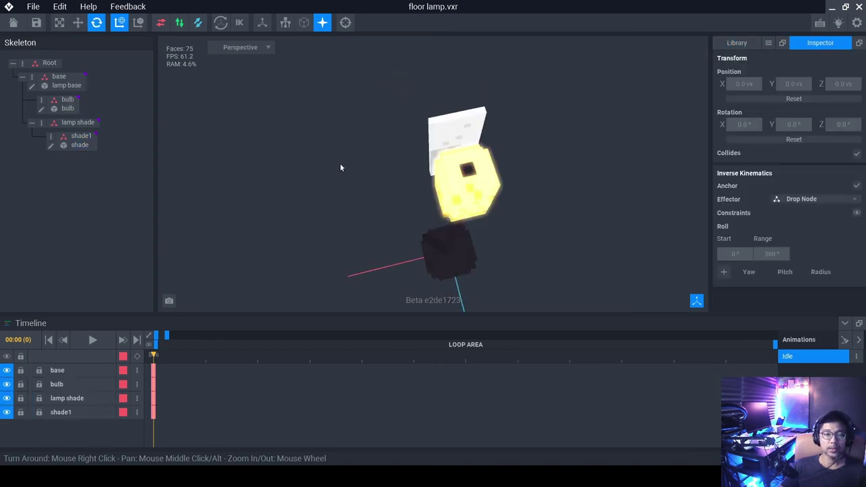
Duplicate the shade1 node and name the copy "shade2".
click(90, 141)
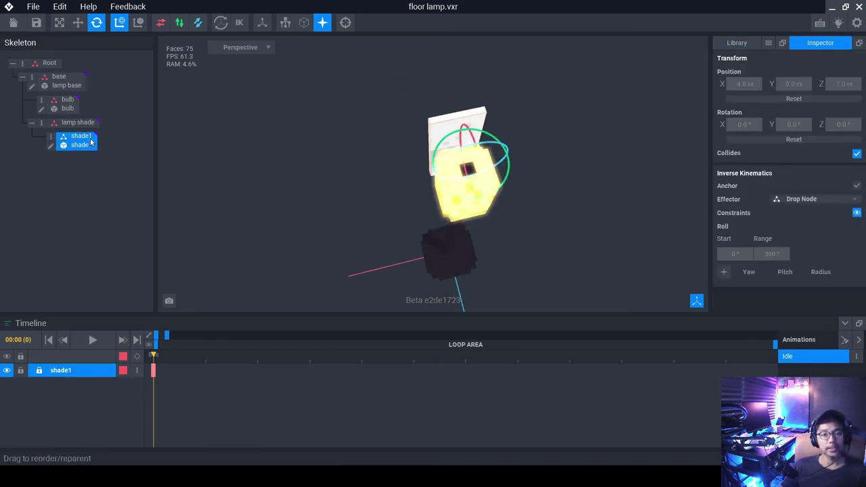
right_click(62, 138)
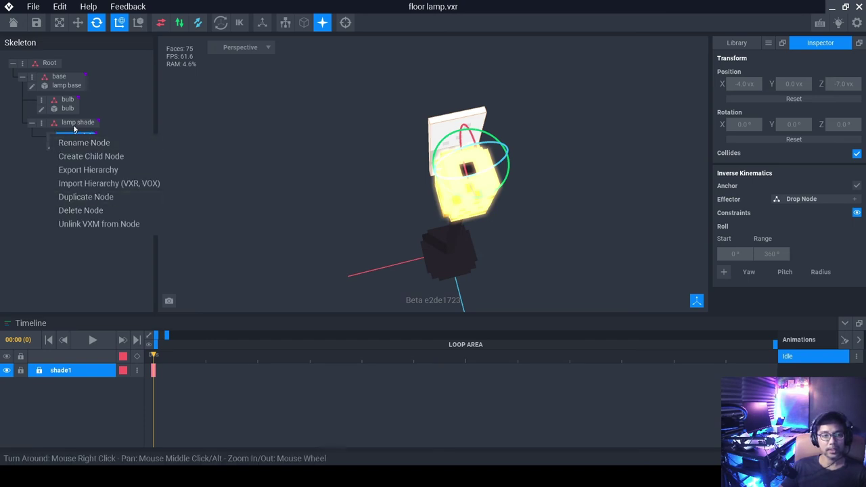
right_click(53, 138)
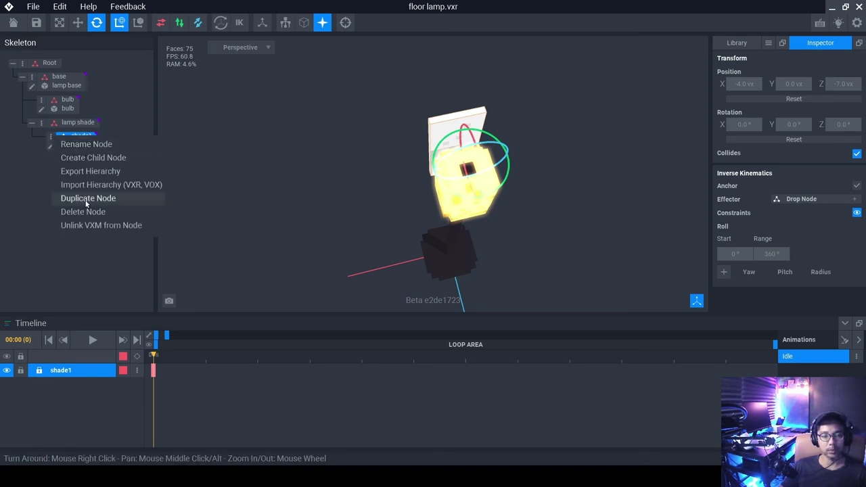
click(112, 197)
text(s)
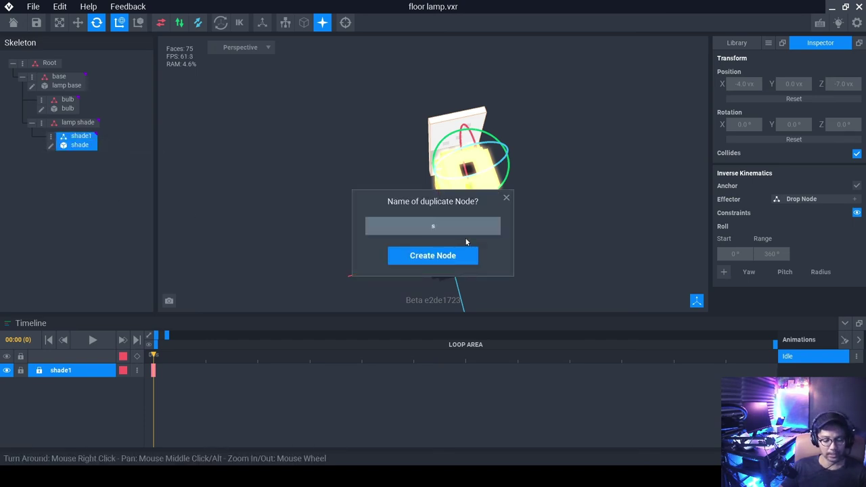
text(hade2)
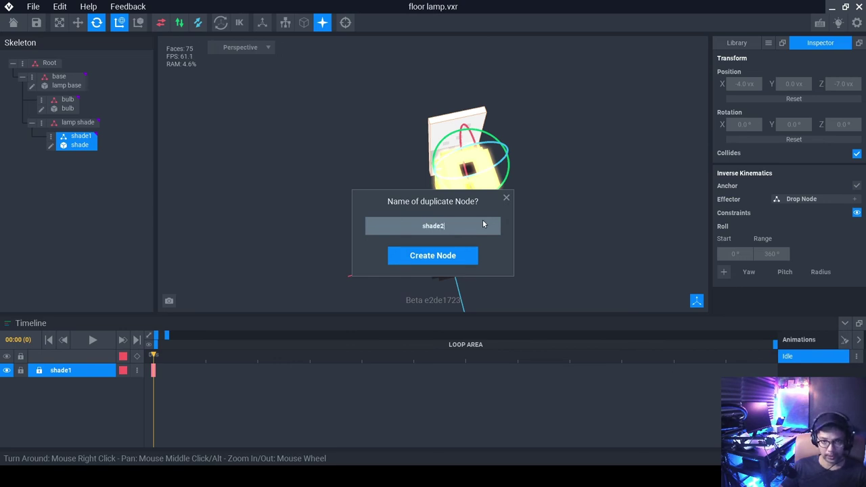
key(Return)
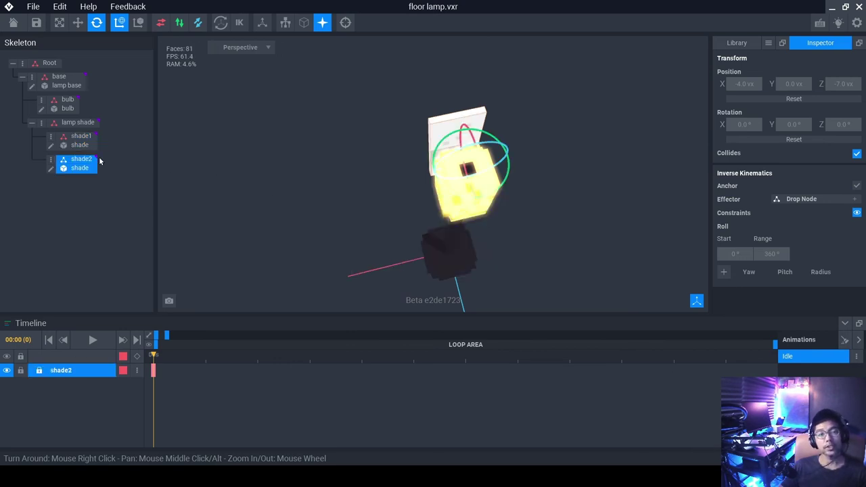
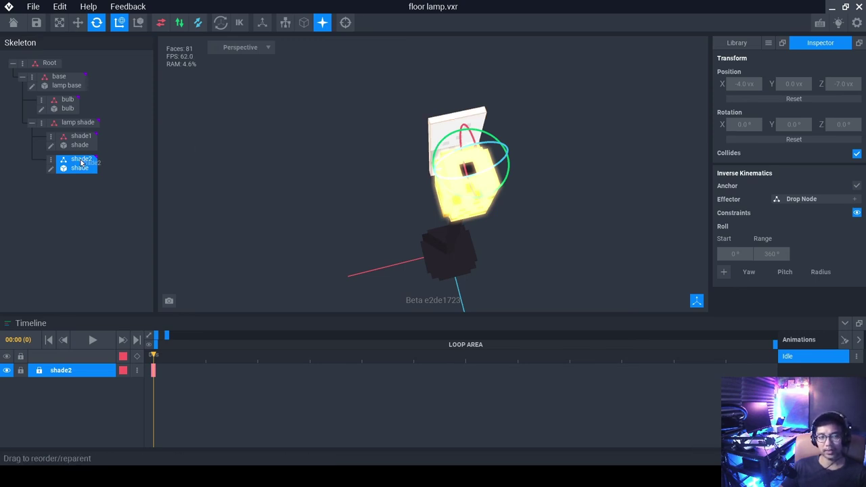
Parent shade2 under shade1 and reset its position and rotation to zero.
drag(81, 163, 81, 142)
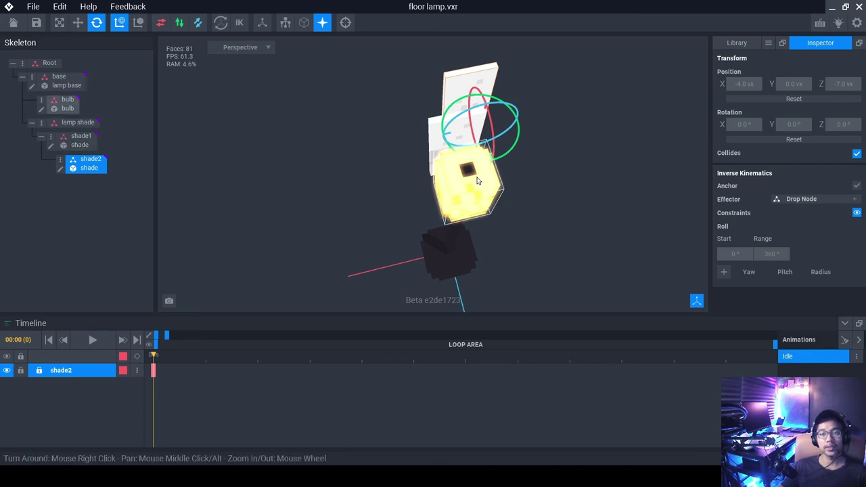
right_drag(433, 162, 398, 172)
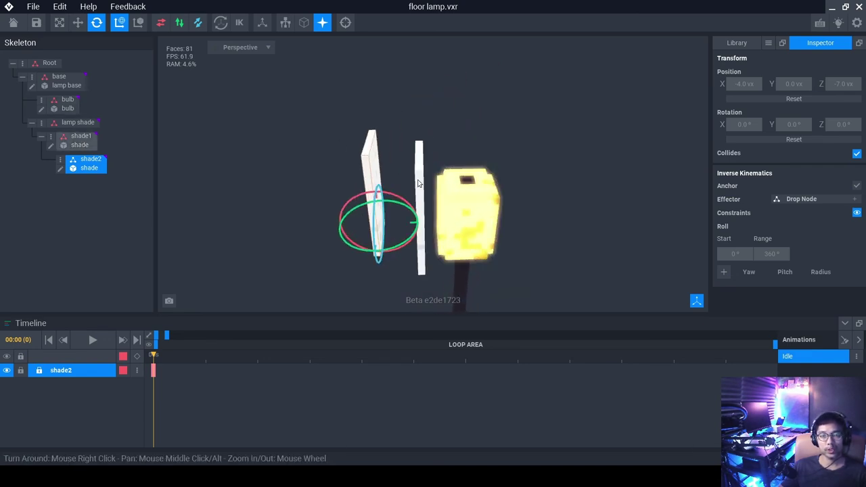
right_drag(448, 193, 450, 213)
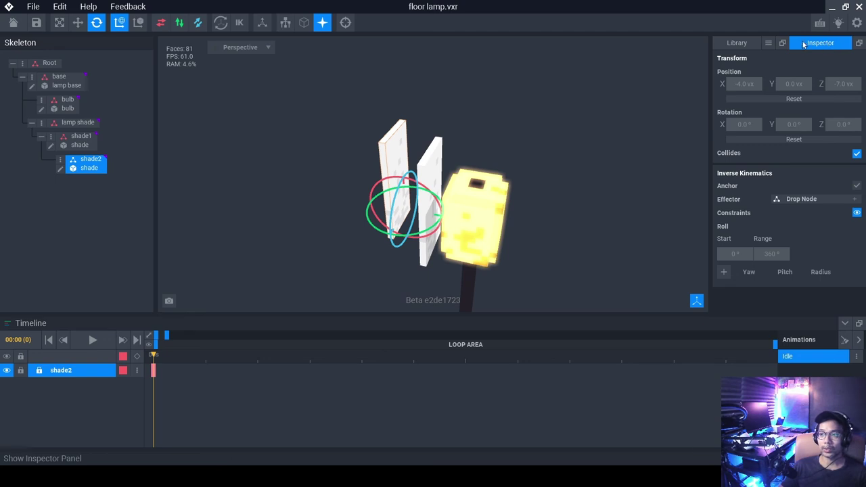
click(808, 98)
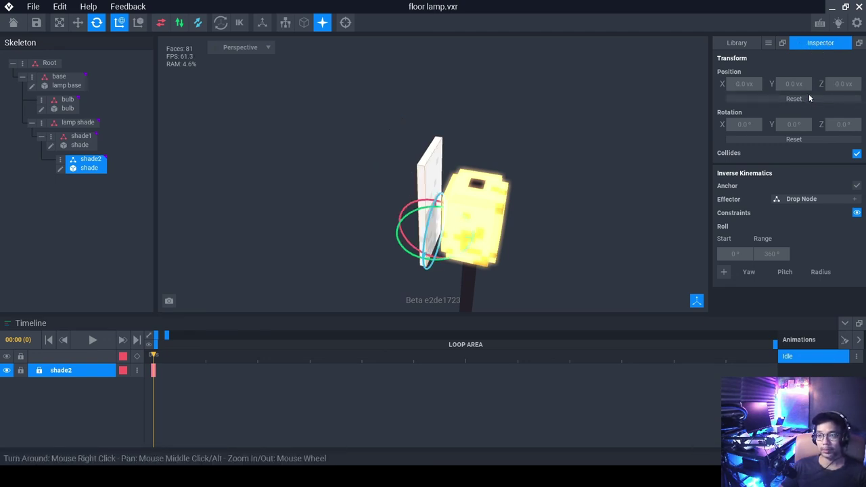
click(809, 140)
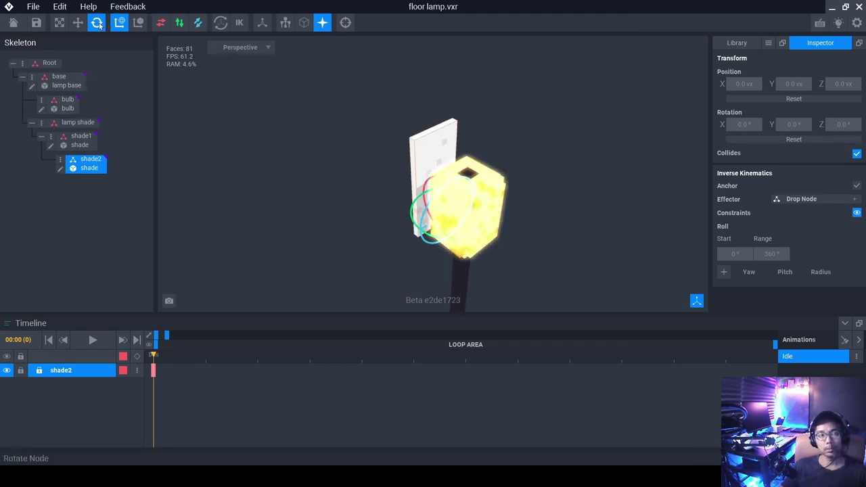
Move shade2 to X 8 vx so it adjoins shade1's side edge, and rotate it to 300° about the Y axis.
click(78, 22)
drag(457, 201, 397, 237)
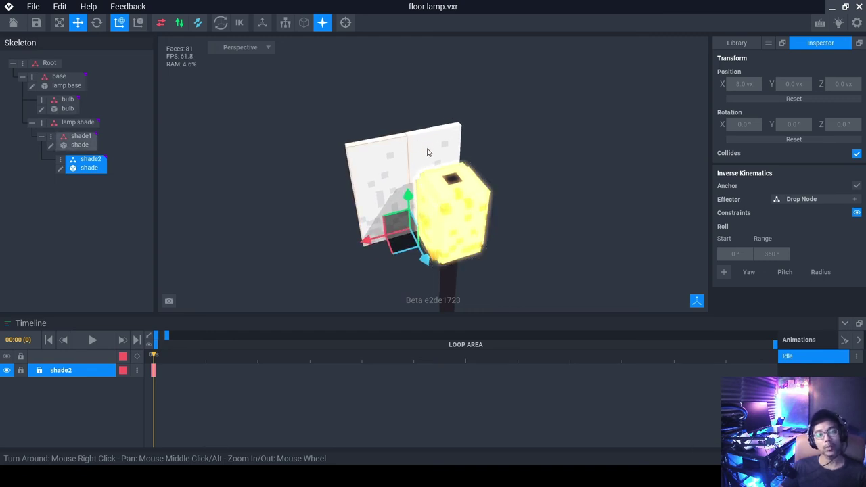
click(97, 22)
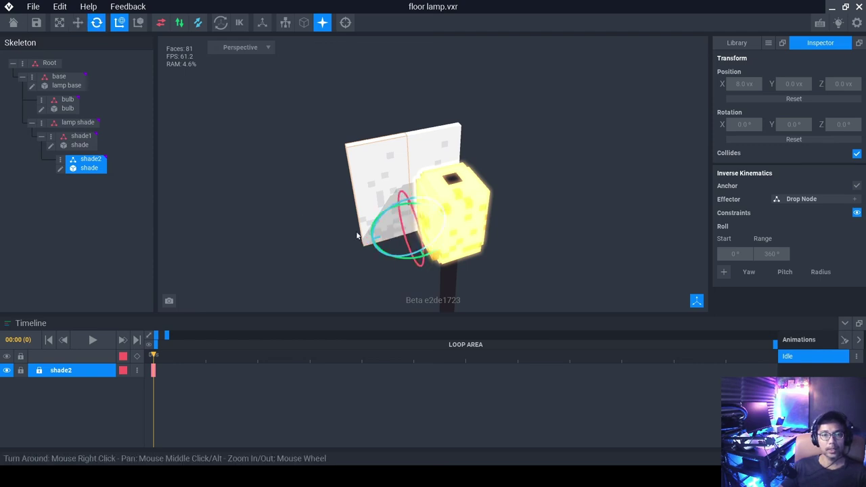
scroll(453, 218, up, 2)
scroll(453, 218, up, 1)
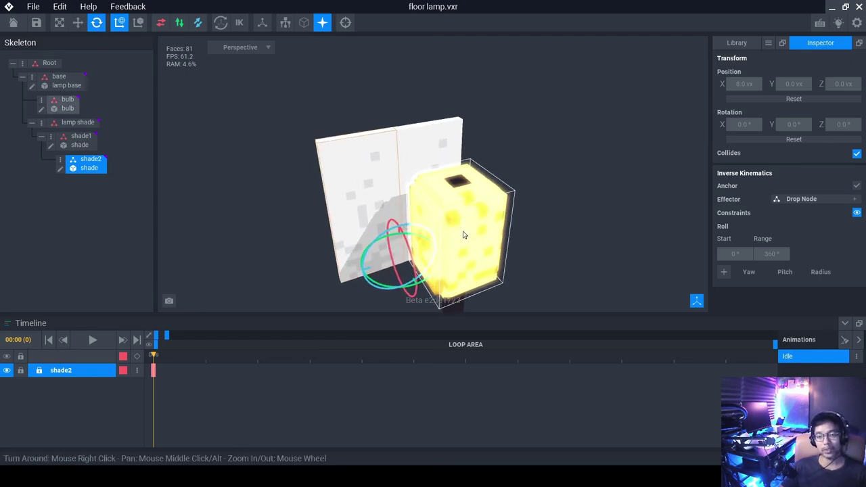
scroll(462, 238, up, 1)
right_drag(462, 240, 413, 270)
drag(398, 273, 452, 276)
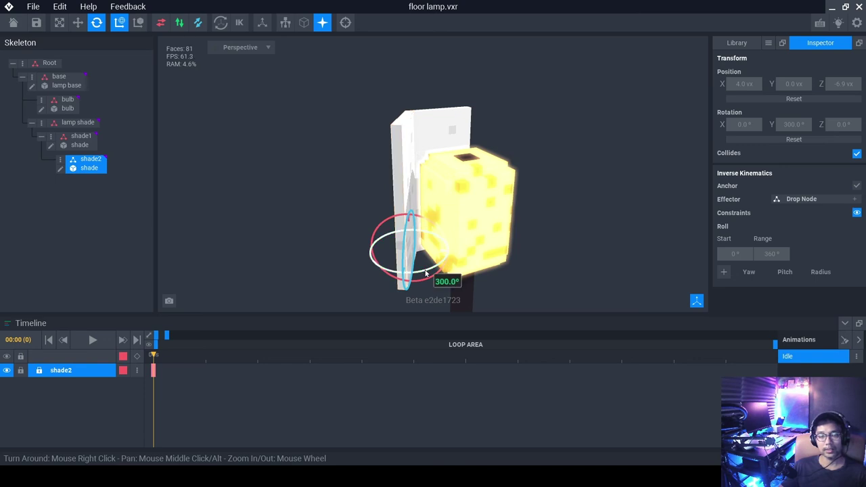
right_drag(483, 223, 483, 223)
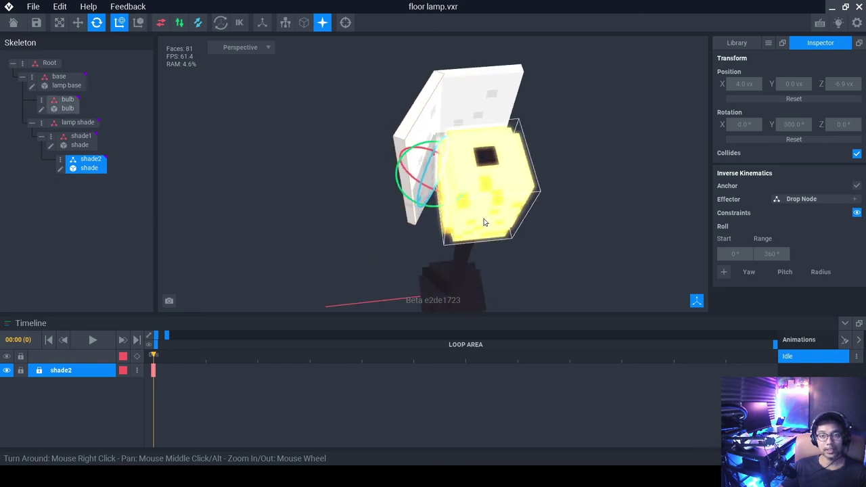
Duplicate the shade2 node, name the copy "shade3", and parent it under shade2 to add the next shade panel.
right_click(59, 161)
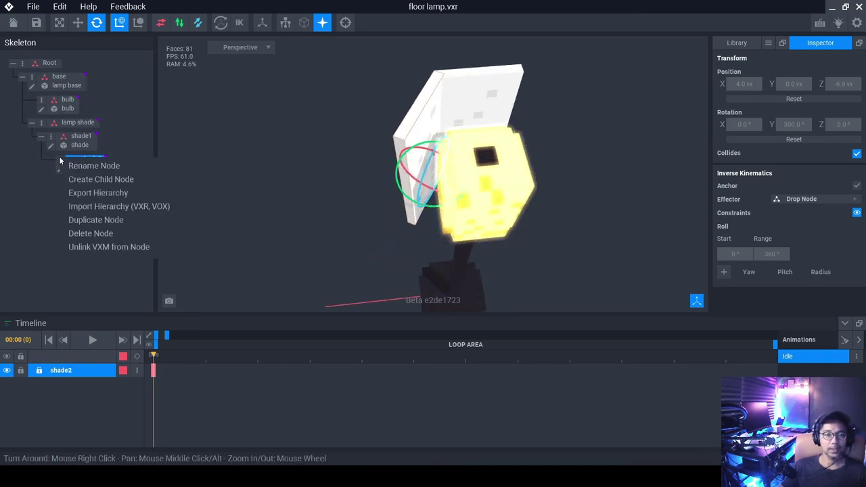
click(95, 220)
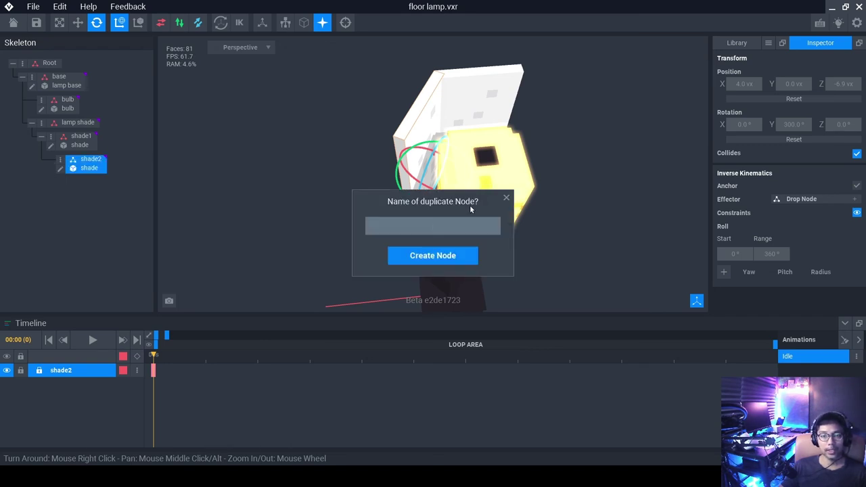
text(shade4)
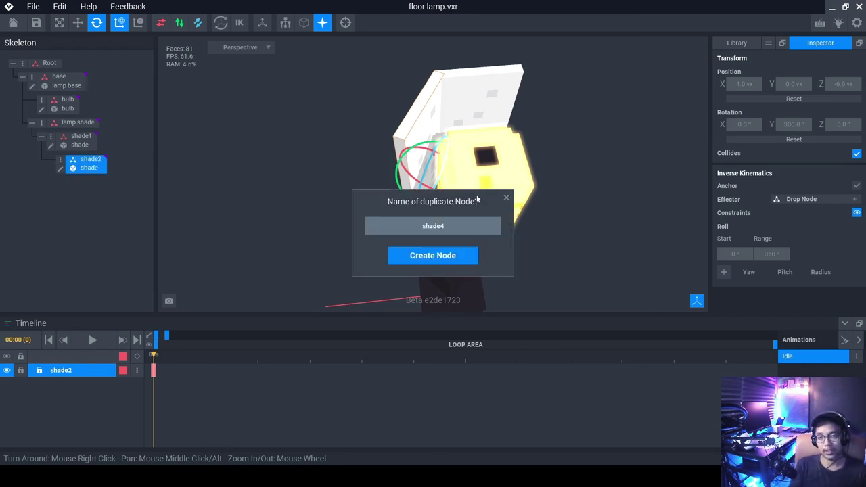
key(Return)
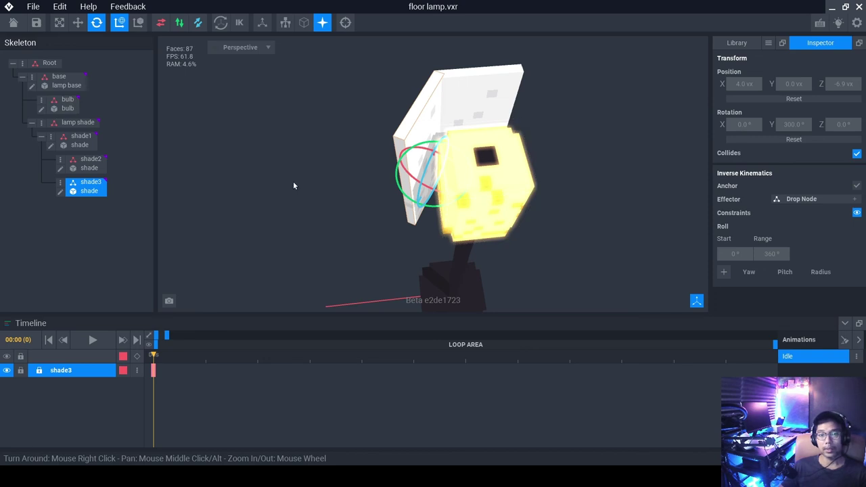
drag(103, 192, 91, 165)
right_drag(378, 187, 405, 136)
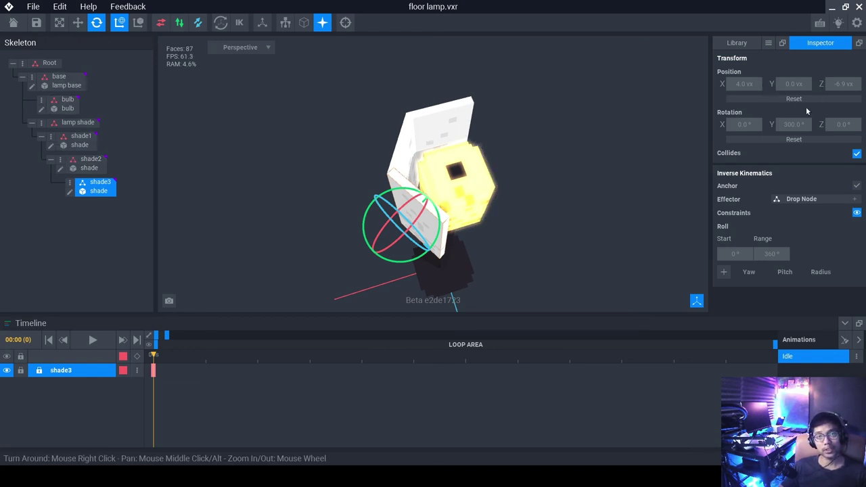
right_drag(514, 189, 433, 196)
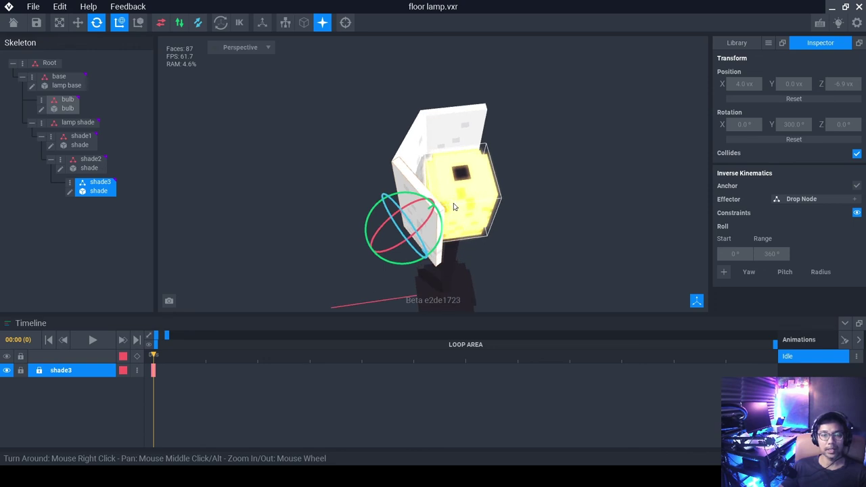
Duplicate the shade3 node as "shade4" and parent the copy under shade3.
right_click(71, 183)
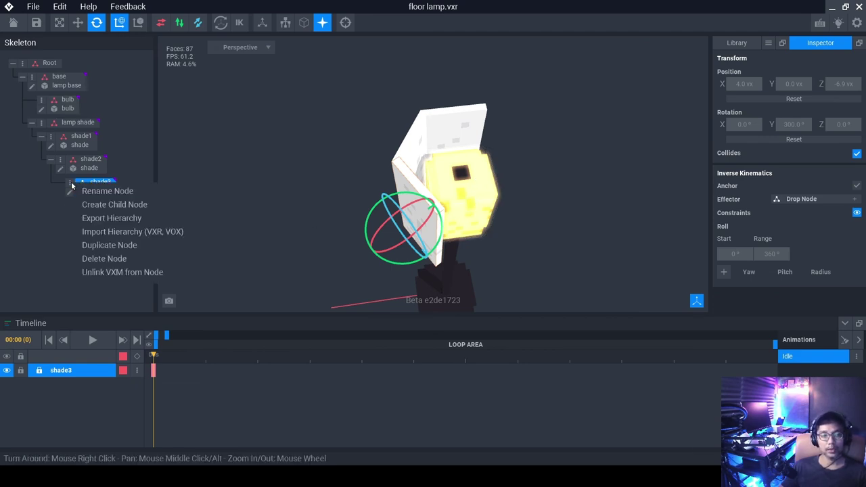
click(125, 246)
text(shade)
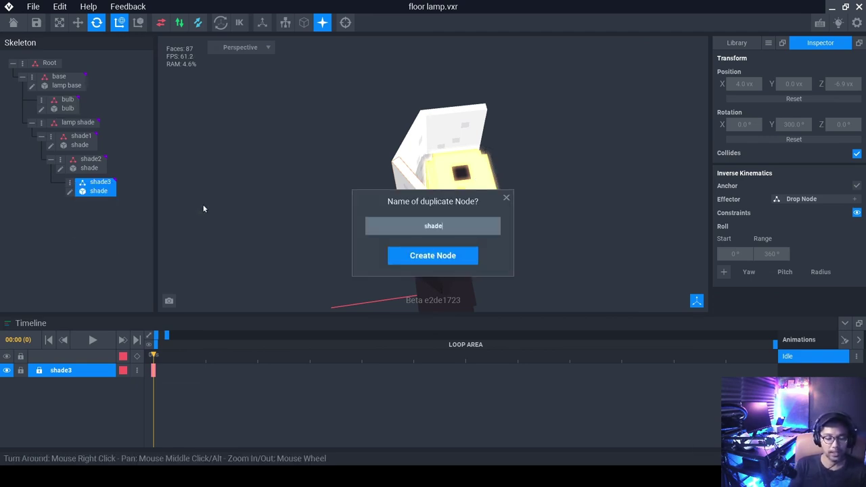
text(4)
key(Return)
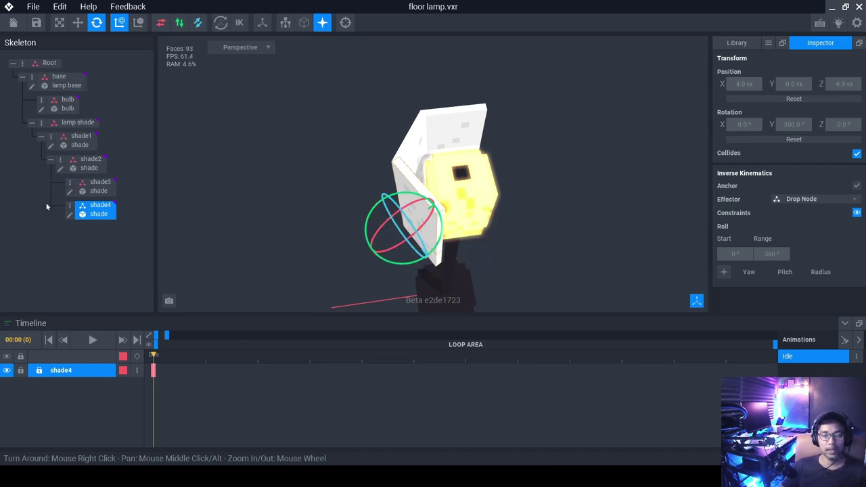
drag(98, 209, 97, 196)
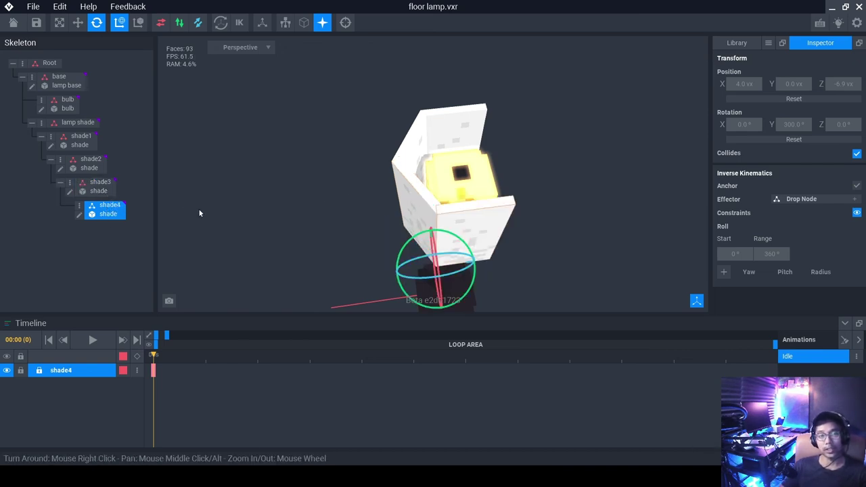
Duplicate the shade4 node as "shade5" and parent the copy under shade4.
right_click(88, 206)
click(116, 267)
text(shad)
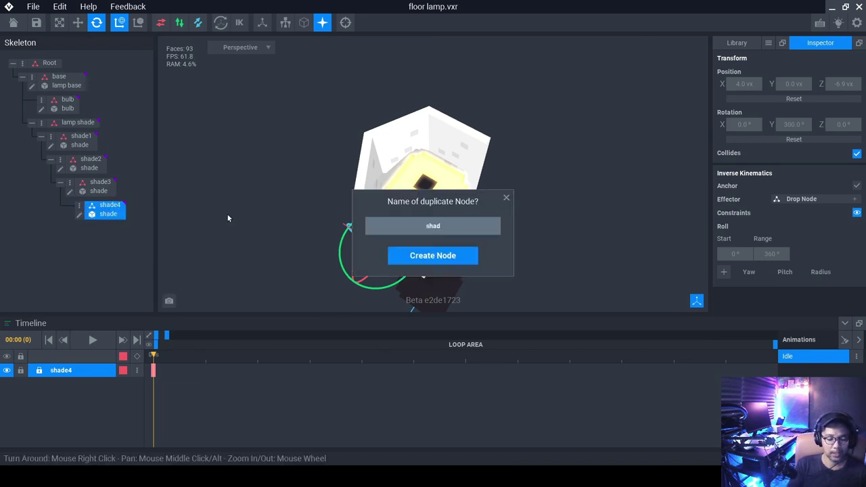
text(e5)
key(Return)
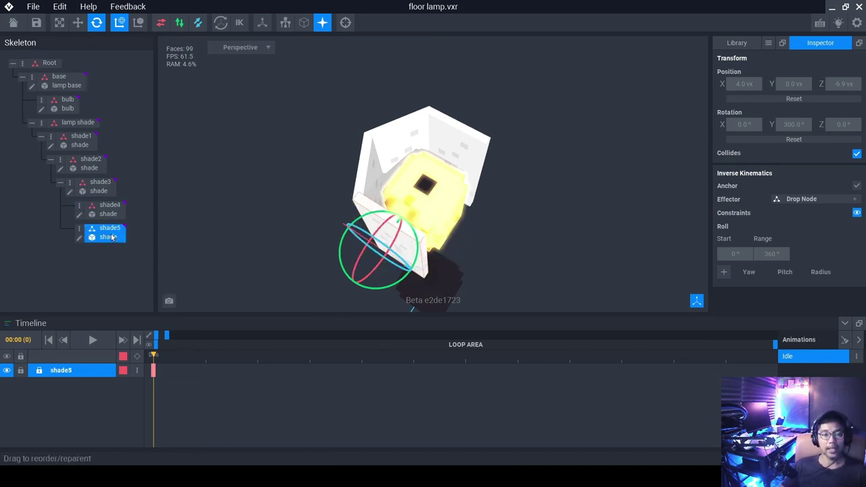
drag(112, 237, 111, 207)
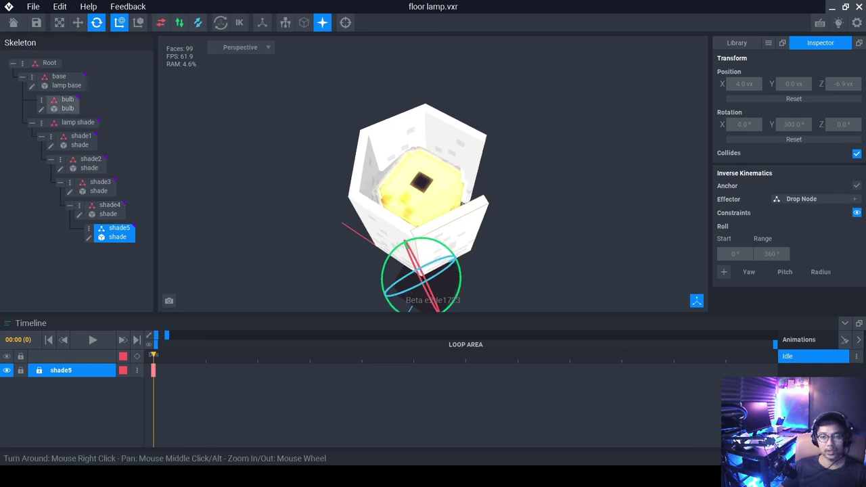
Duplicate the shade5 node as "sahde6", parent it under shade5 to close the hexagonal shade, and clear the selection.
click(89, 229)
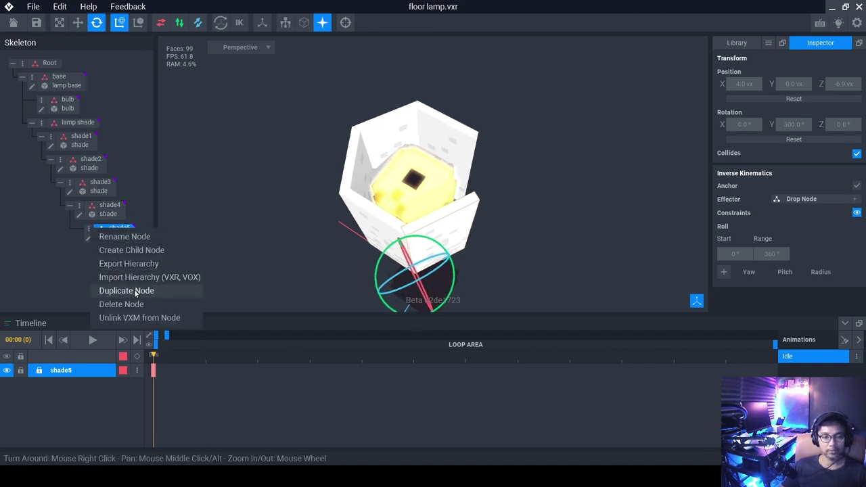
click(126, 290)
text(sahde6)
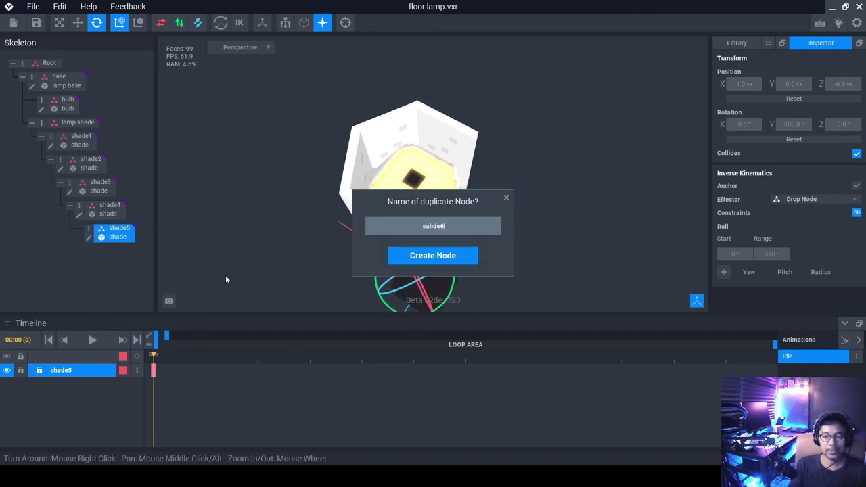
key(Return)
drag(119, 256, 114, 231)
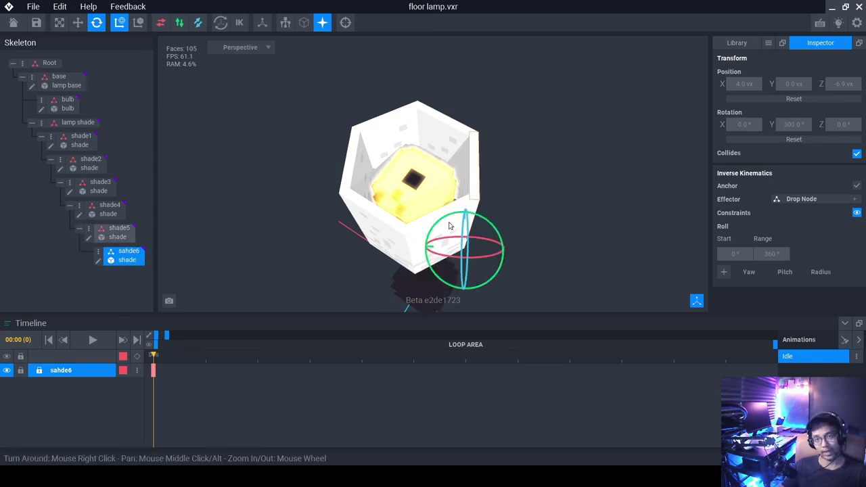
right_drag(448, 225, 433, 138)
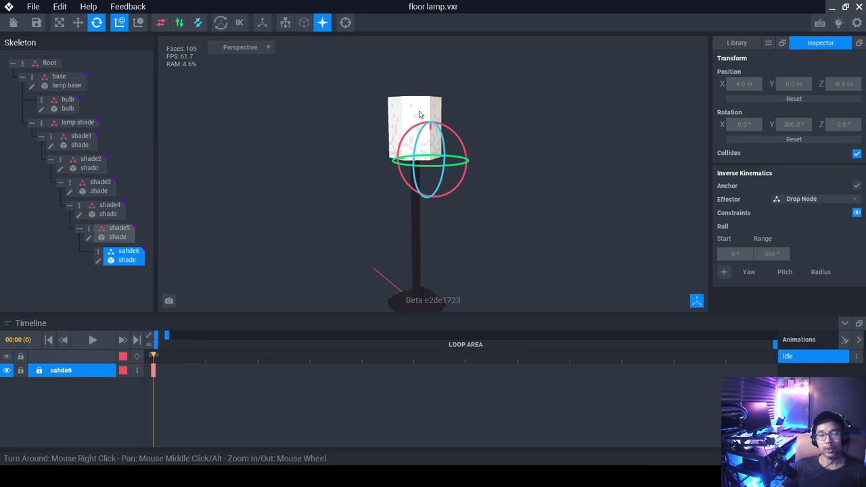
right_drag(386, 157, 418, 141)
drag(417, 141, 417, 141)
click(478, 143)
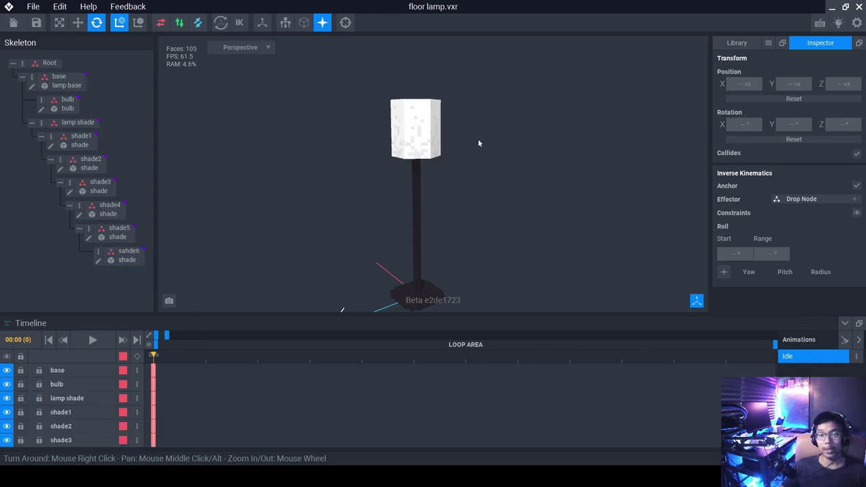
Open the shade model for editing and erase four vertical slots, each one voxel wide and six voxels tall, from alternate columns at its lower edge.
right_drag(446, 143, 427, 144)
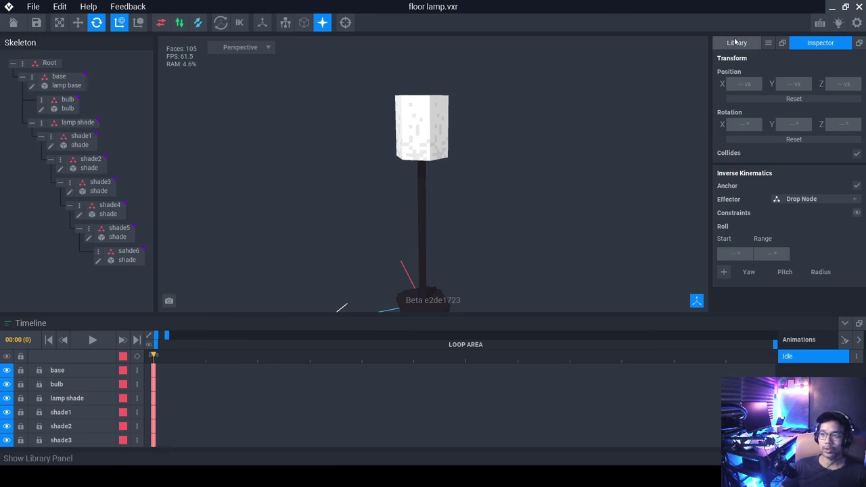
click(735, 43)
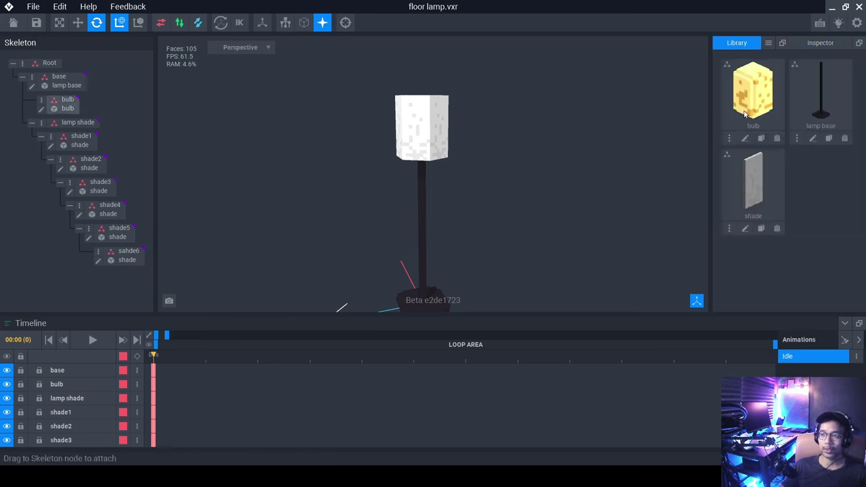
click(745, 229)
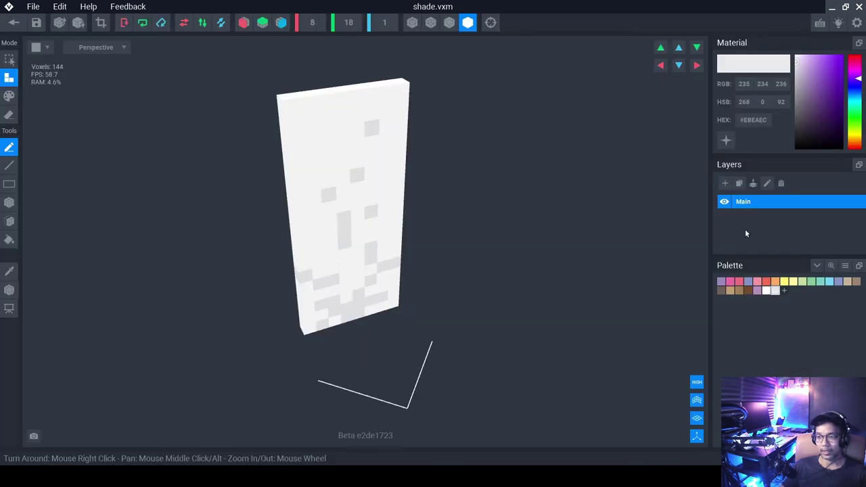
right_drag(365, 288, 360, 296)
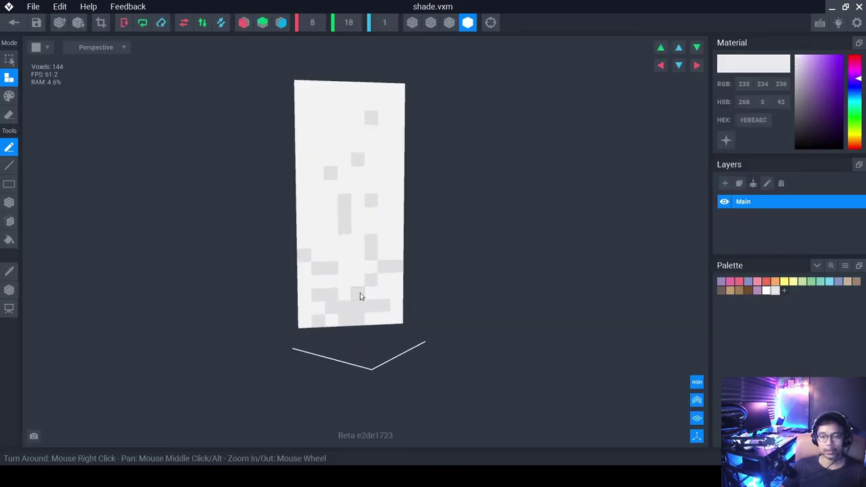
click(9, 115)
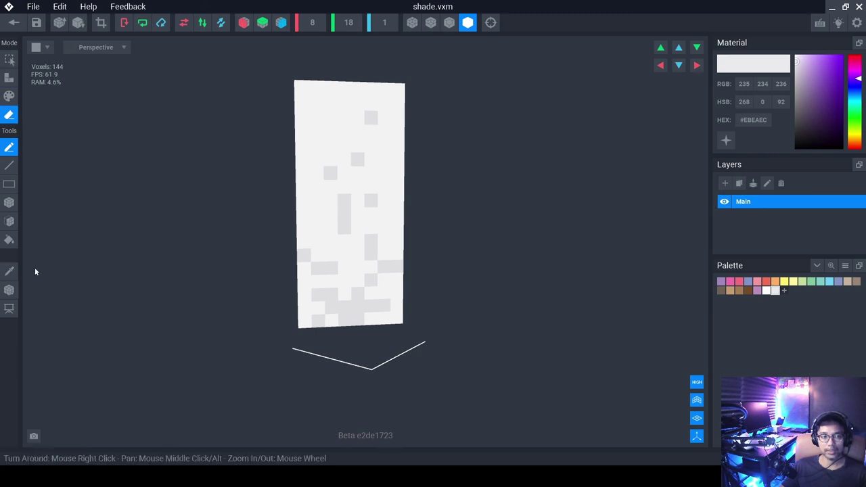
click(9, 205)
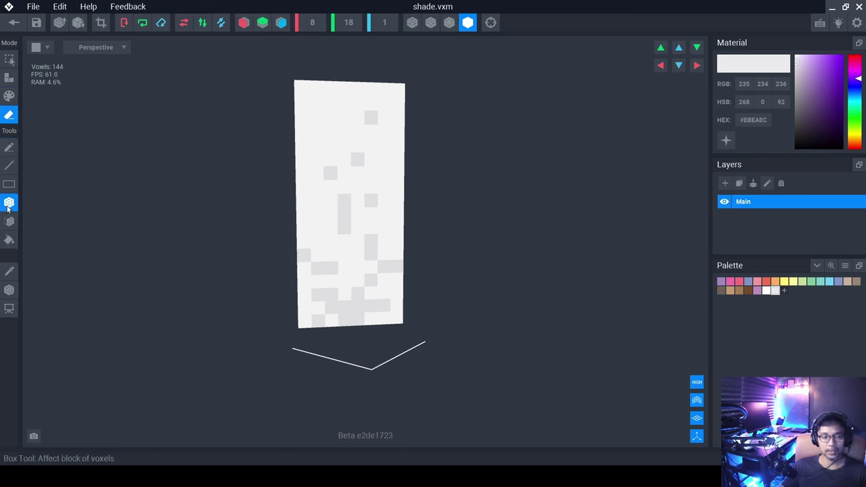
drag(318, 320, 320, 259)
drag(348, 317, 348, 259)
drag(372, 320, 371, 259)
drag(399, 319, 398, 261)
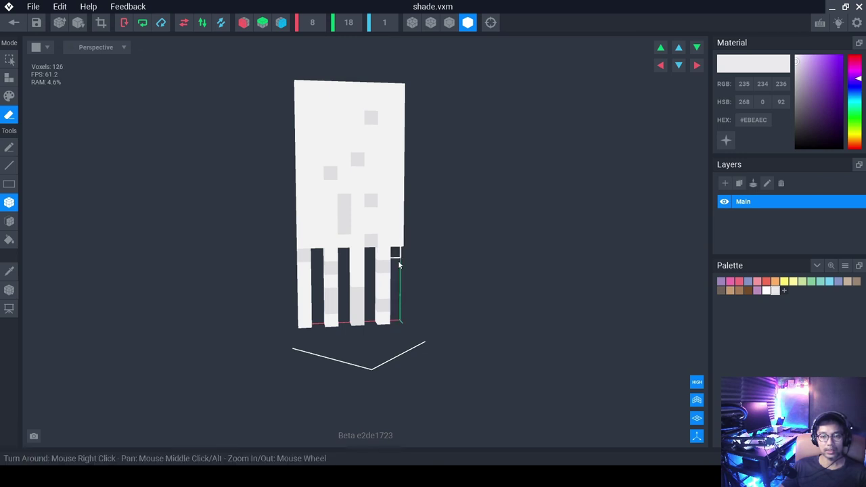
Return to the floor lamp skeleton with the shade edits kept and inspect the slotted shade around the bulb.
click(13, 22)
click(371, 177)
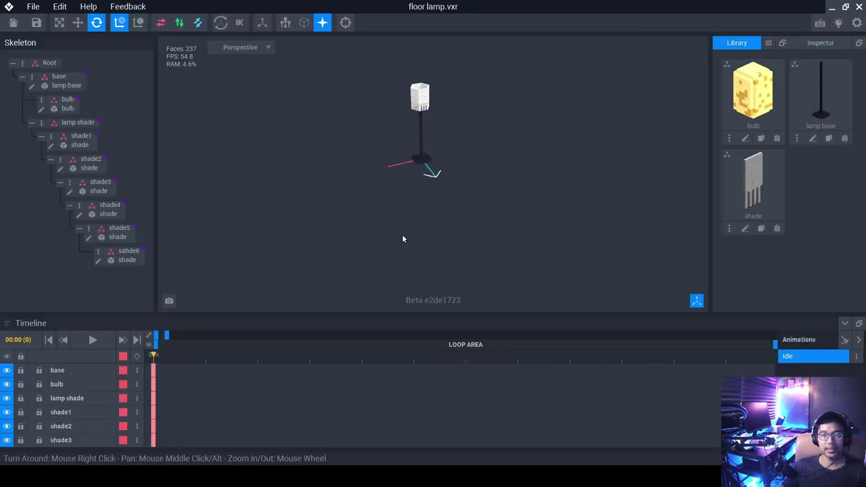
scroll(426, 128, up, 5)
right_drag(433, 169, 452, 154)
scroll(484, 136, up, 2)
scroll(447, 162, down, 3)
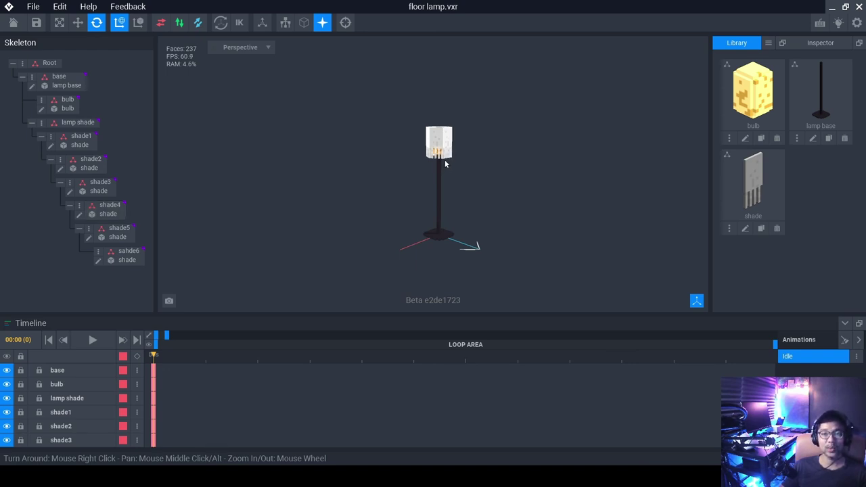
Export the lamp in GLTF format to the 3D Objects folder with the file name "floor lamp".
click(34, 9)
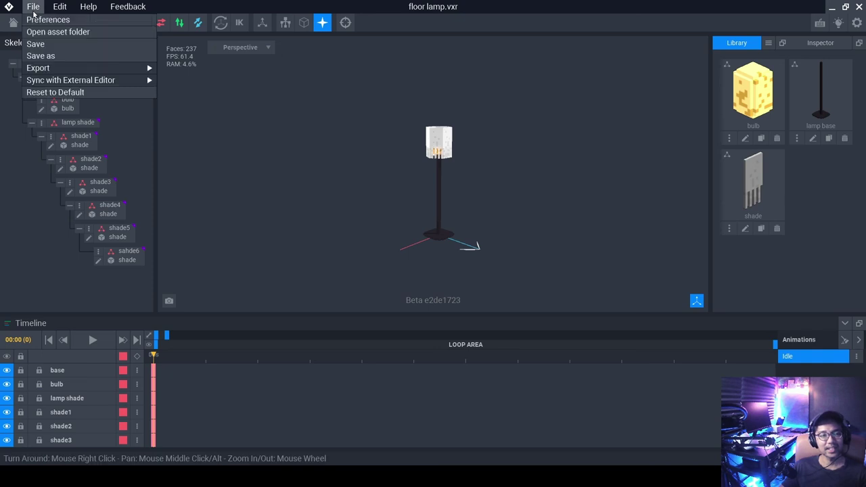
mouse_move(58, 73)
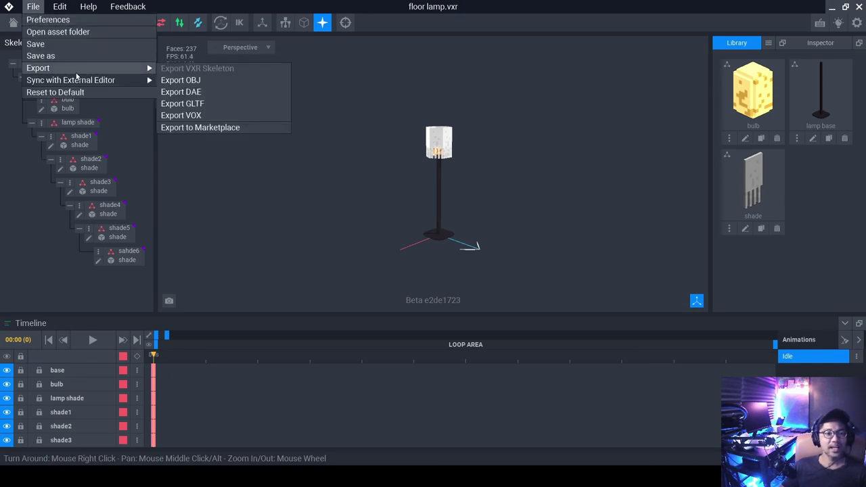
click(283, 106)
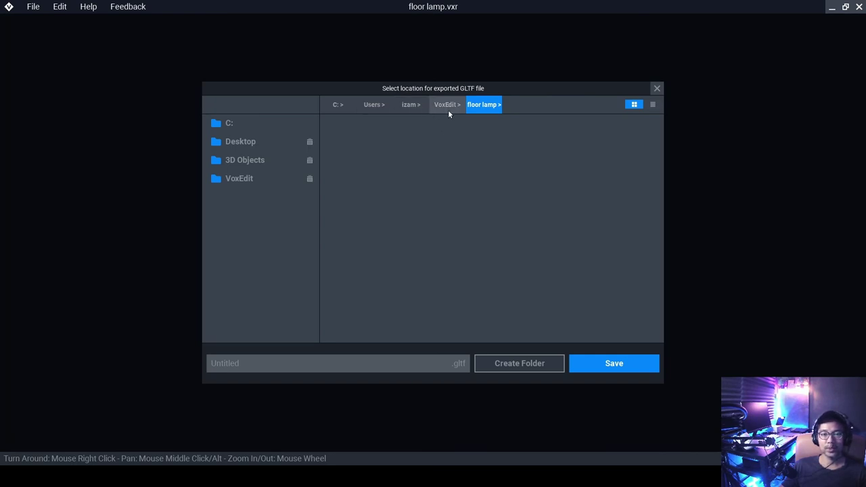
click(246, 162)
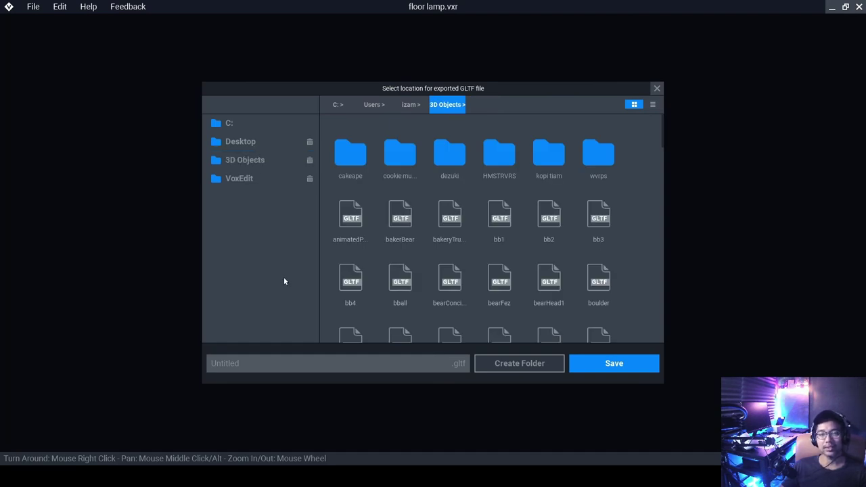
click(278, 363)
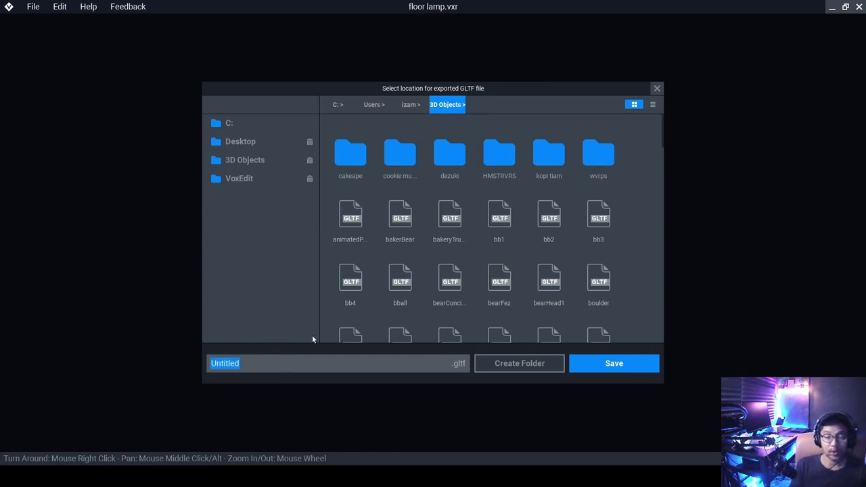
text(floo)
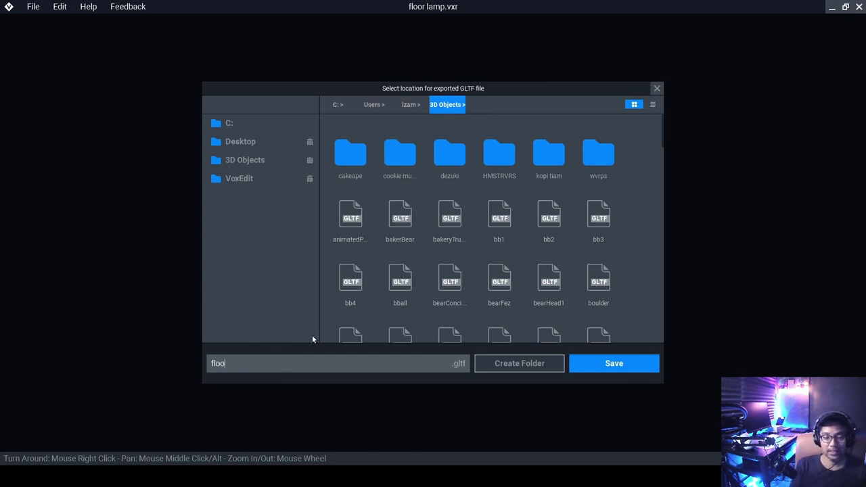
text(r lamp)
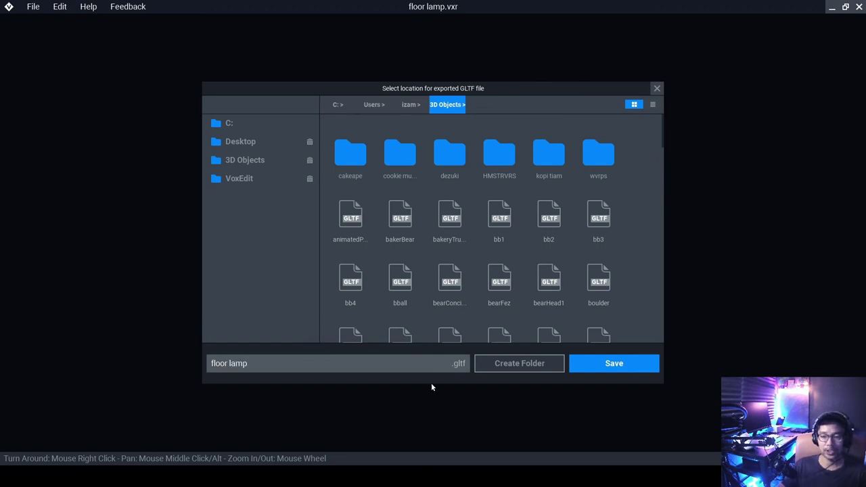
click(631, 365)
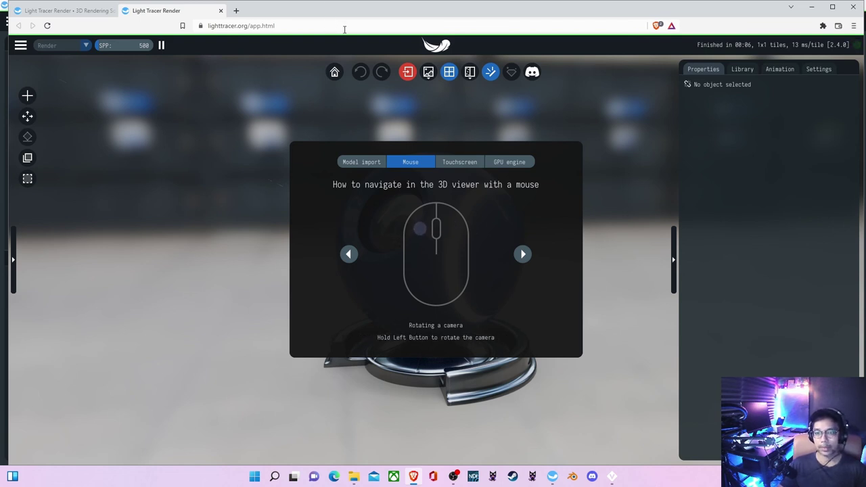
Import the floor lamp model from the 3D Objects folder into Light Tracer, replacing the default scene model.
click(361, 163)
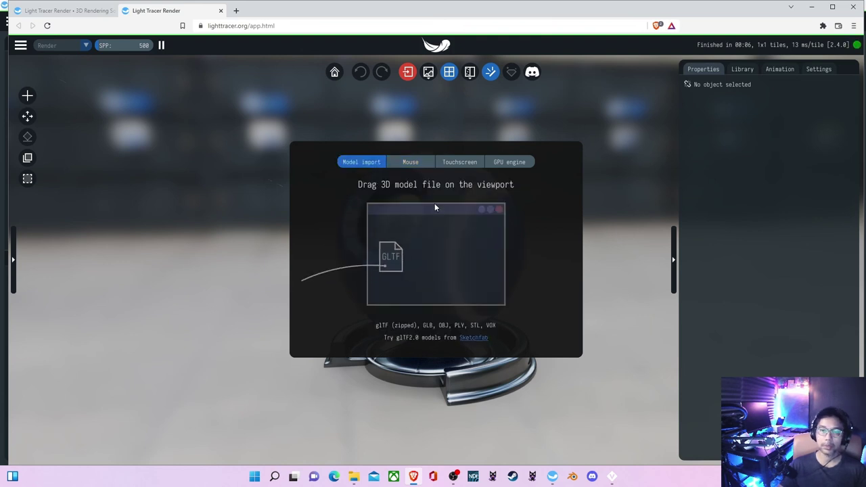
click(353, 477)
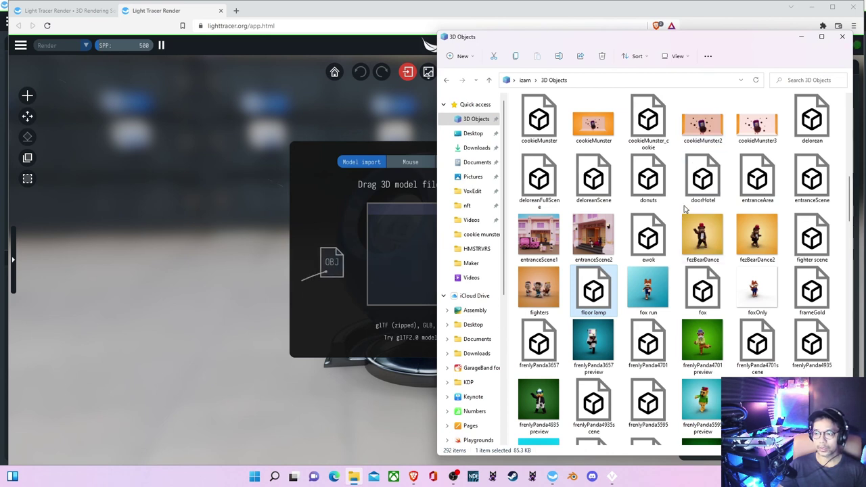
drag(604, 284, 401, 262)
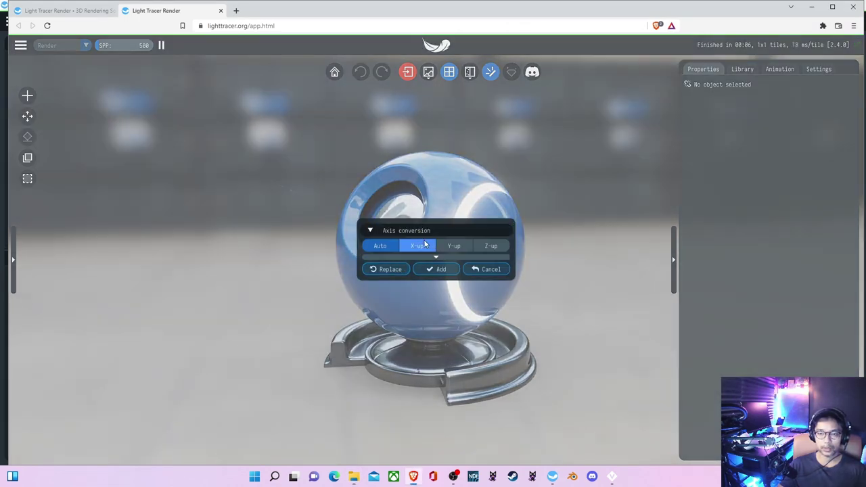
click(389, 271)
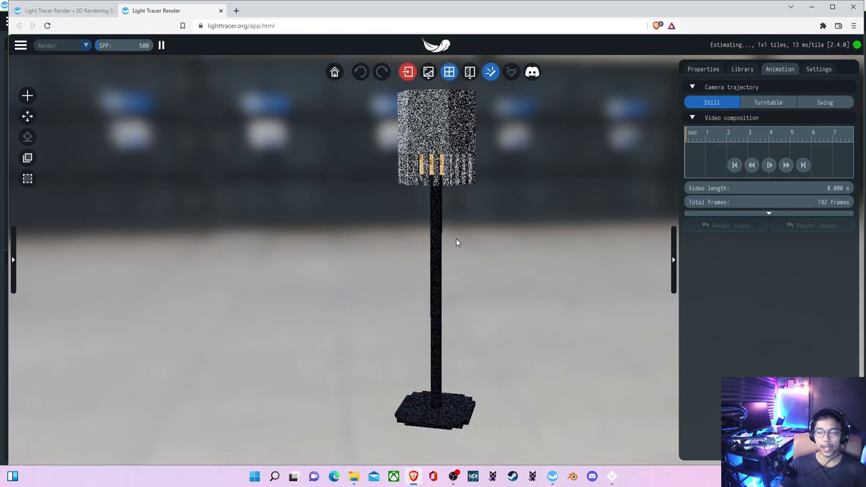
mouse_move(436, 261)
mouse_down()
mouse_move(398, 266)
mouse_move(447, 258)
mouse_up()
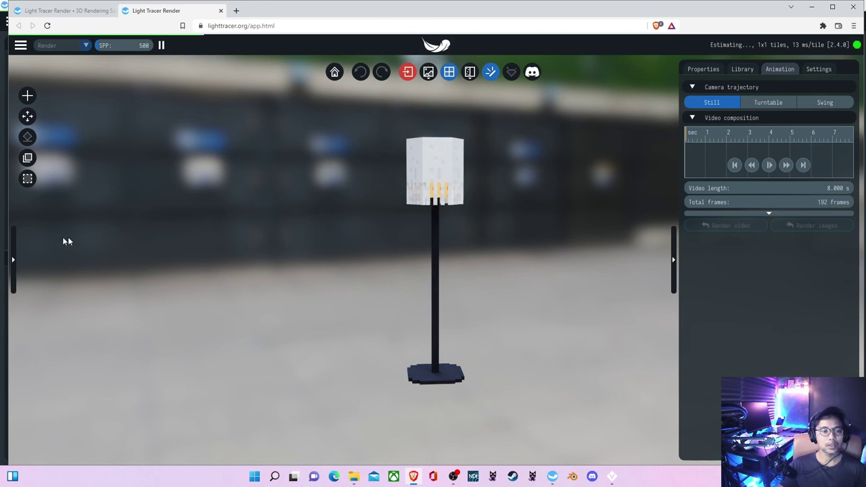
Show the scene and environment settings, select the bulb, and lower the HDRI map's power scale to 0.120.
click(14, 247)
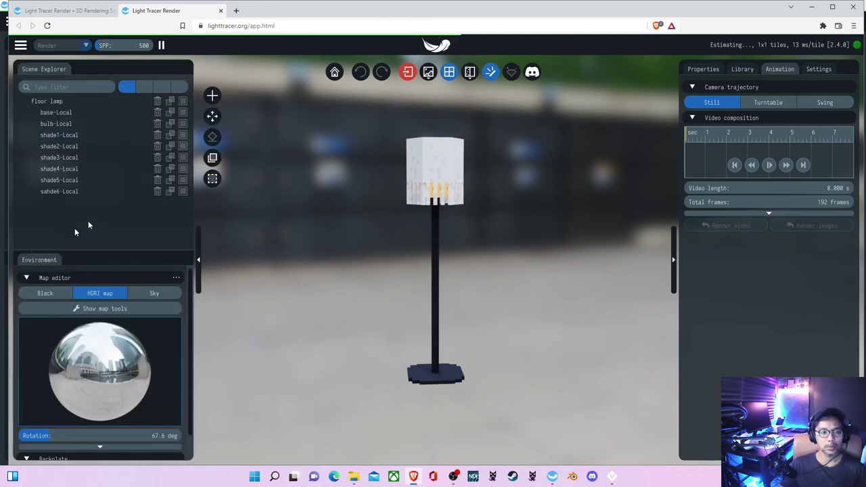
click(115, 123)
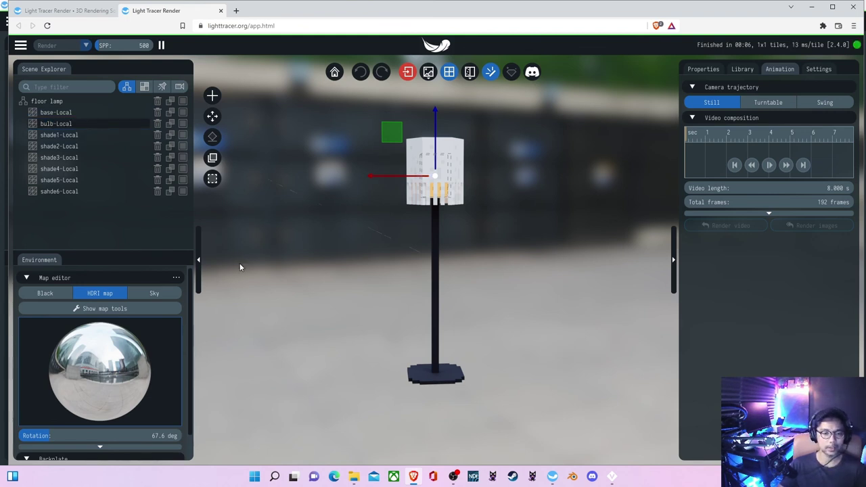
scroll(388, 252, down, 1)
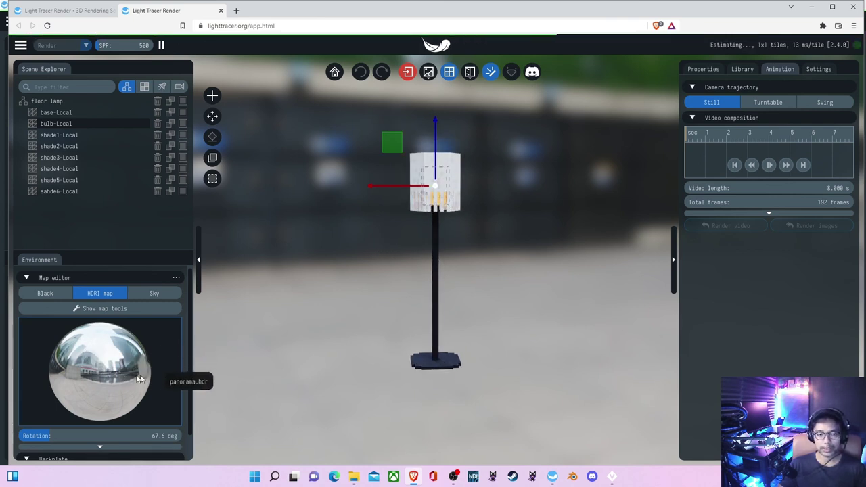
scroll(190, 325, down, 1)
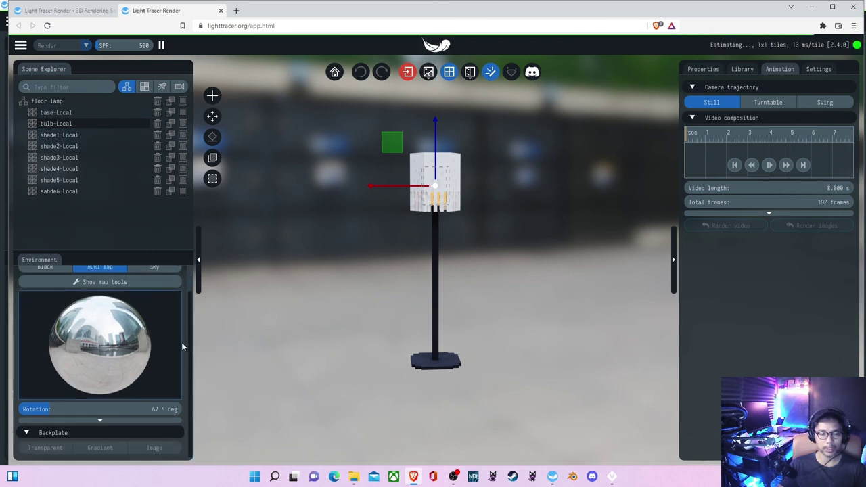
click(99, 448)
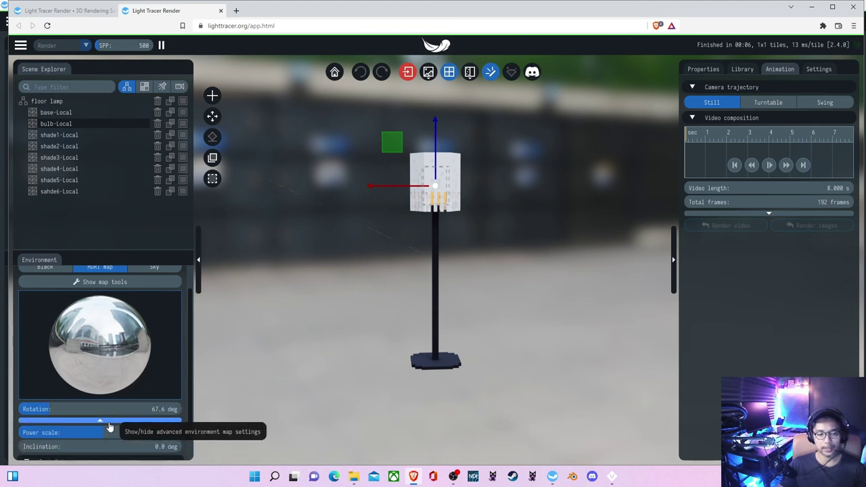
scroll(108, 421, down, 1)
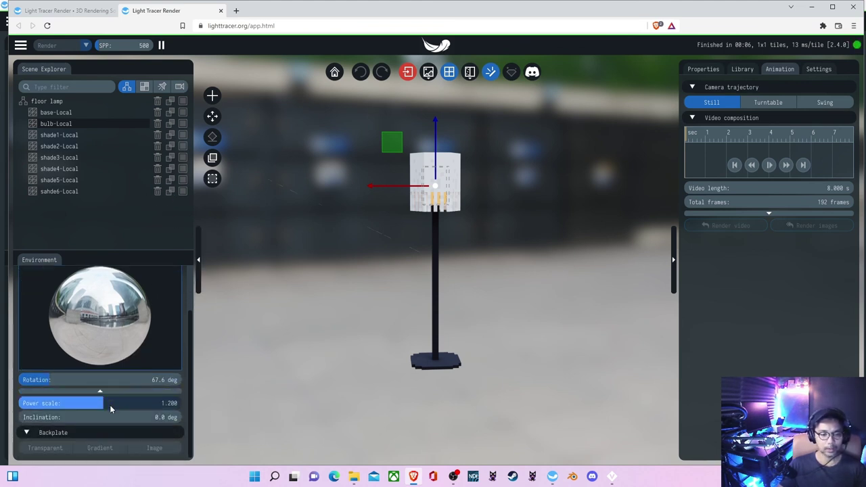
drag(98, 404, 64, 409)
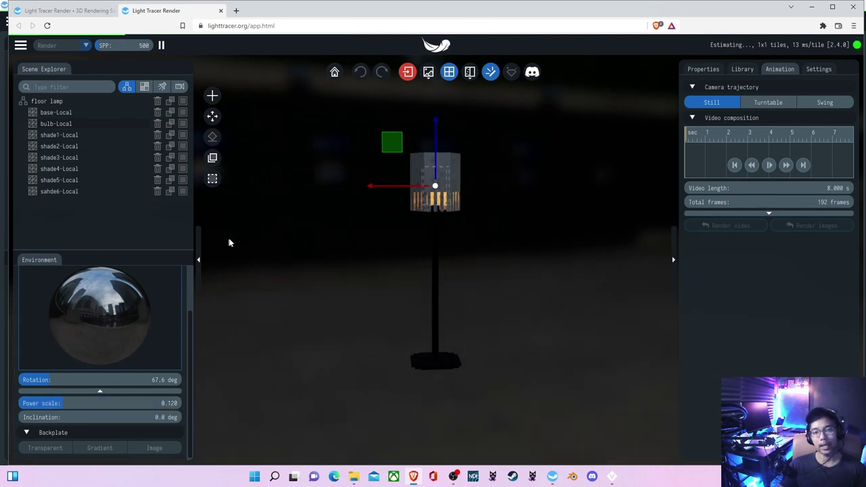
Add a round model stand as the floor under the lamp.
click(212, 94)
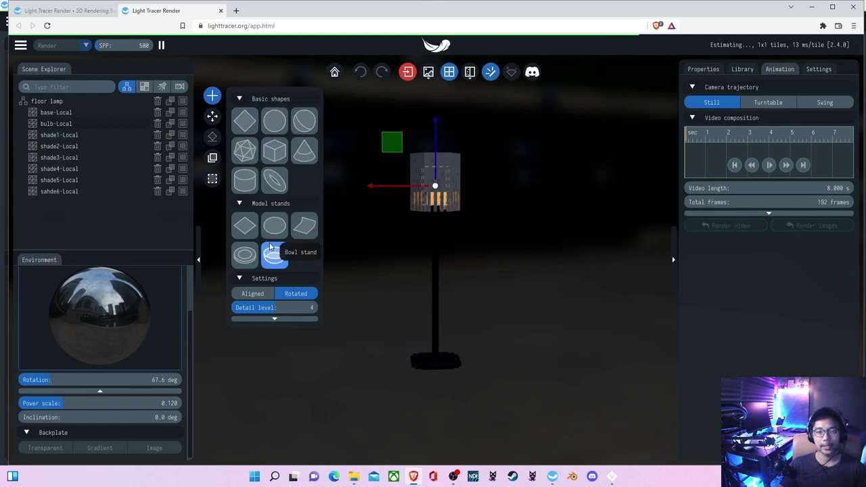
click(274, 227)
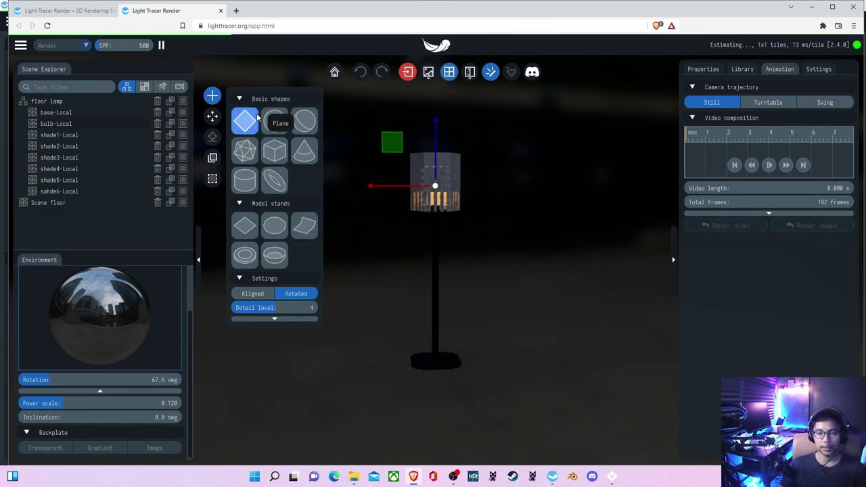
click(211, 95)
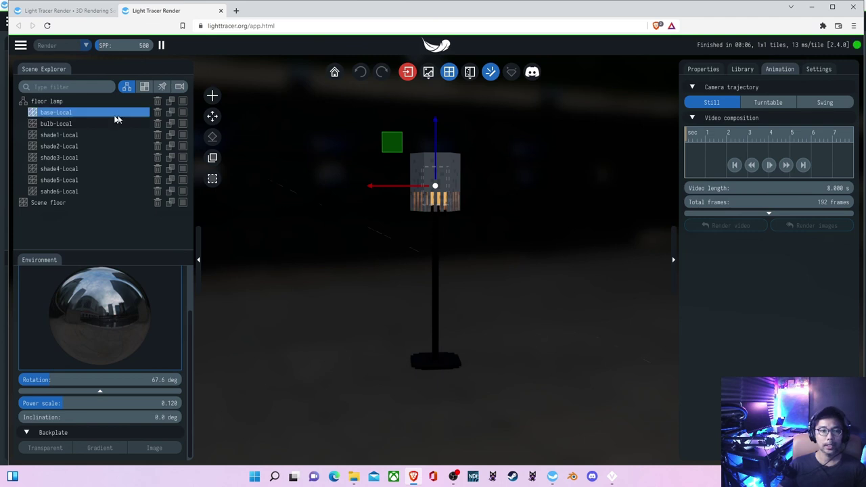
Raise the emission power of the bulb's material to 99.36.
click(94, 125)
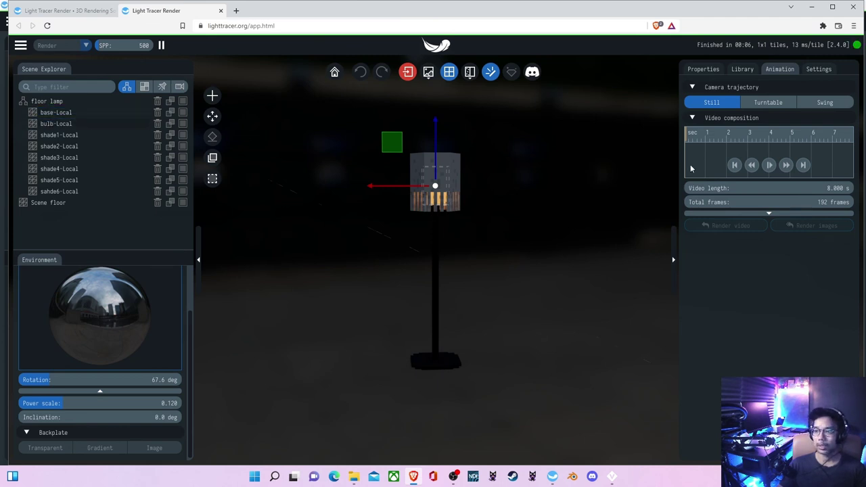
click(702, 70)
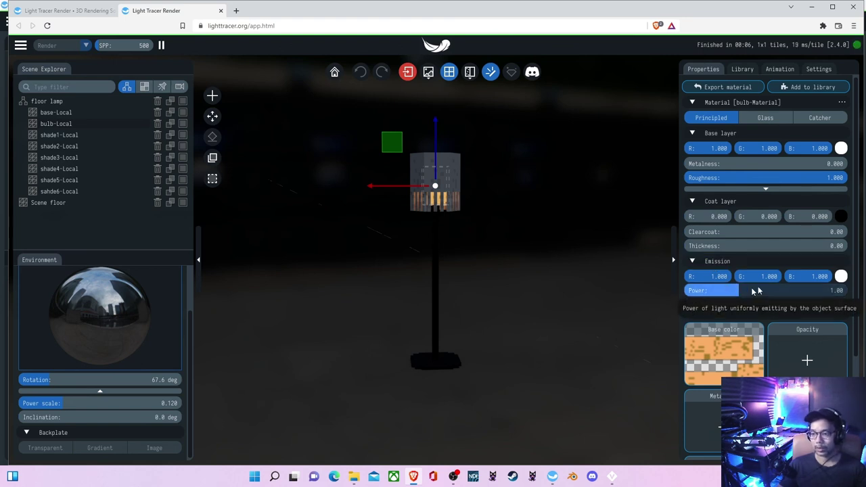
drag(737, 291, 791, 290)
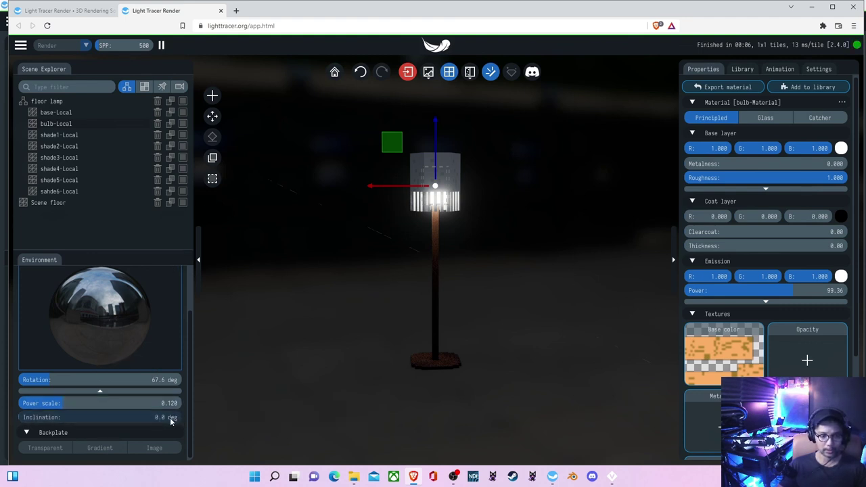
Rotate the HDRI environment to 178.0 degrees and set its power scale to 0.127.
scroll(188, 416, up, 1)
scroll(189, 417, down, 1)
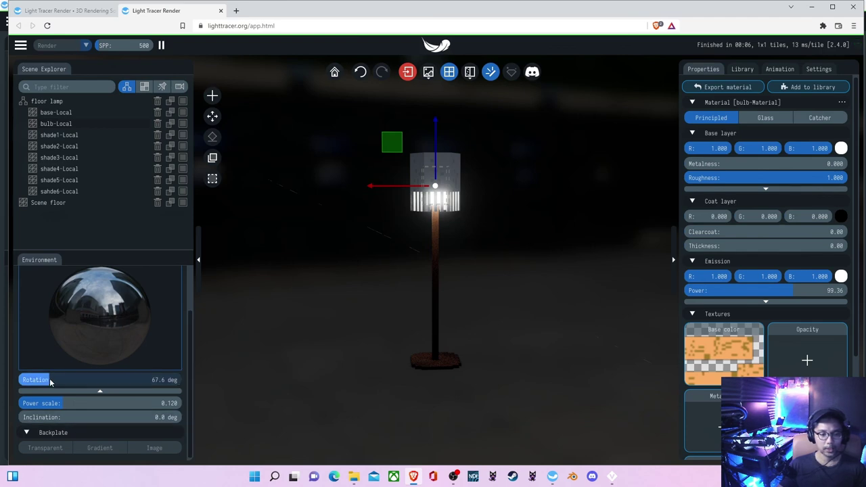
drag(51, 380, 101, 384)
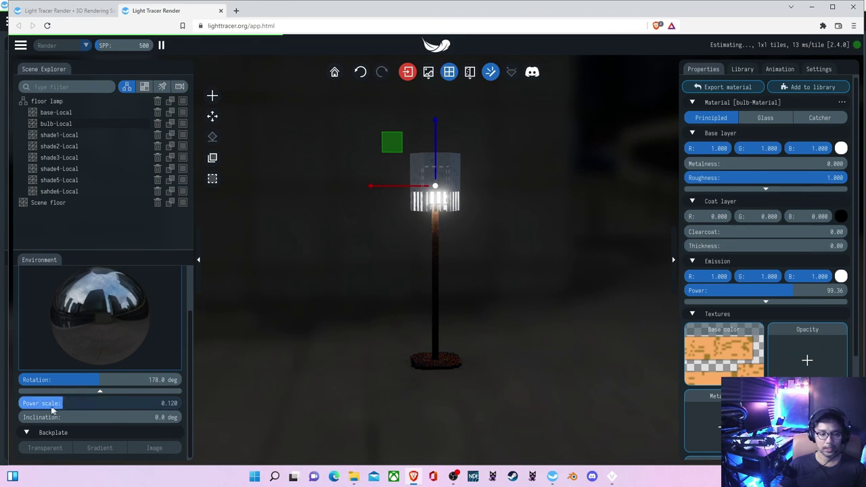
mouse_move(54, 405)
mouse_down()
mouse_move(36, 410)
mouse_move(64, 409)
mouse_up()
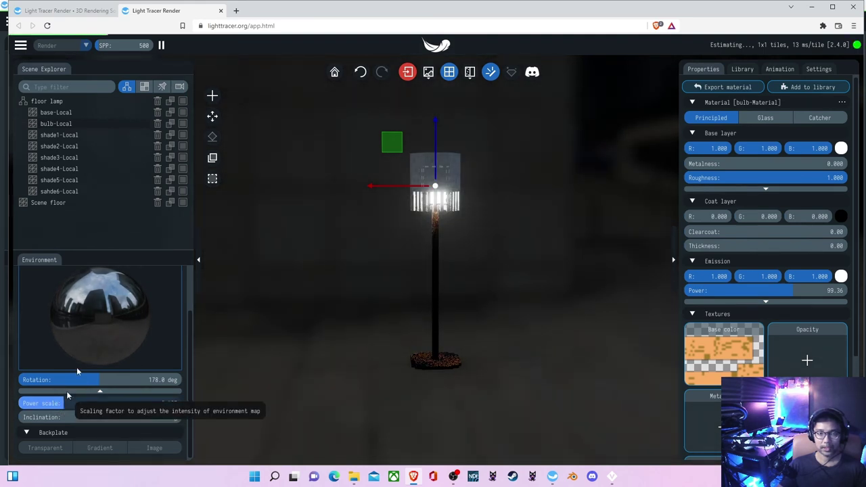
Add a UV sphere to the scene and move it sideways along the red axis, clear of the lamp pole.
click(214, 95)
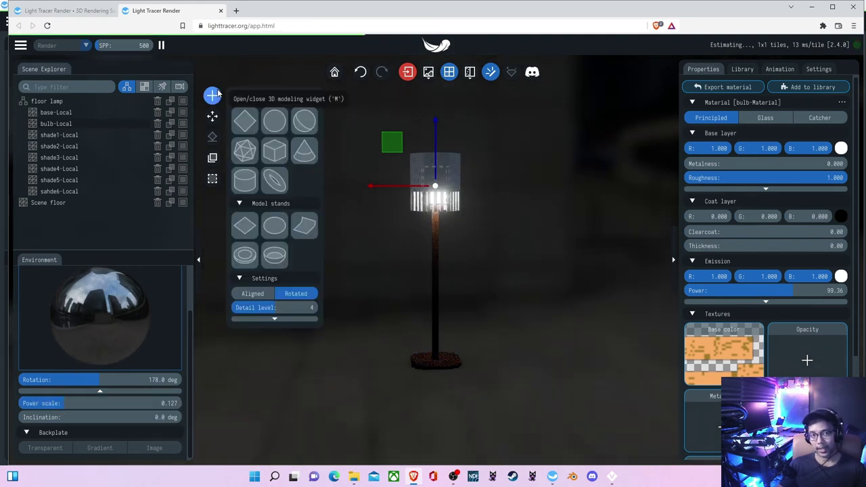
click(305, 121)
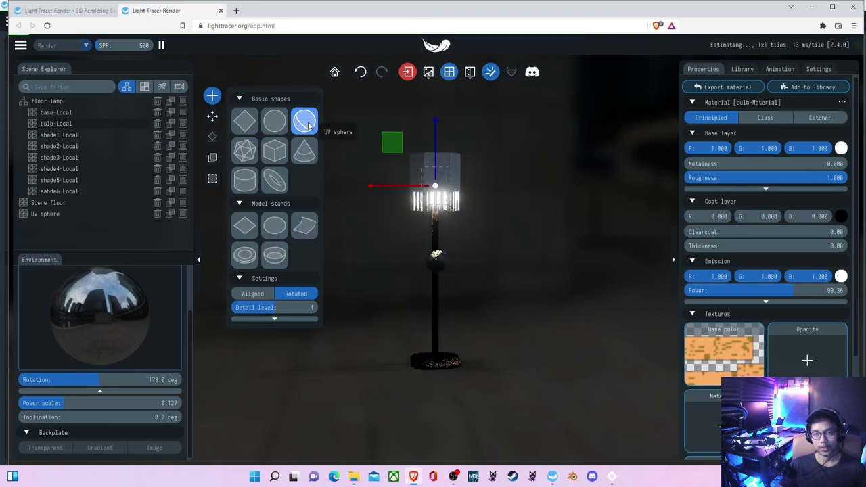
click(80, 215)
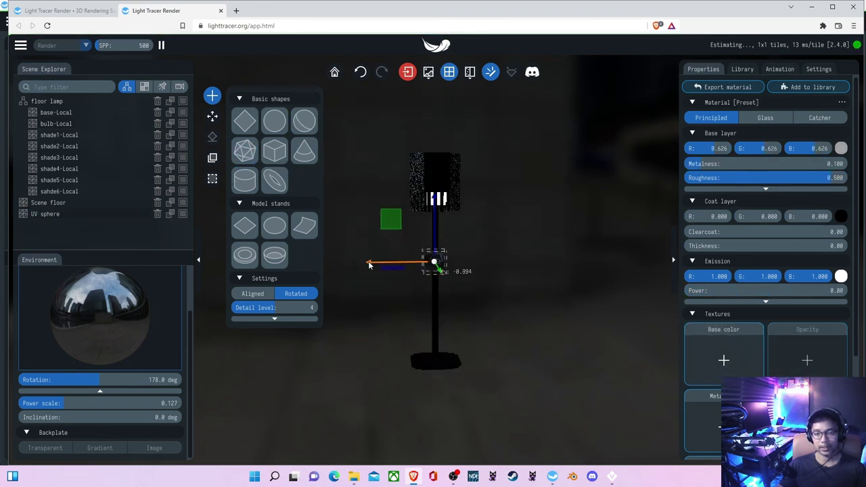
drag(372, 264, 287, 262)
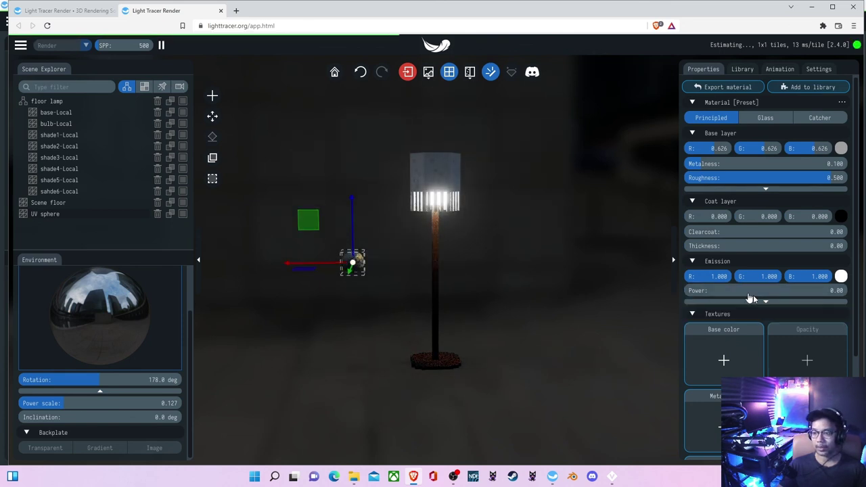
Set the UV sphere's emission power to 18.03 and shift it slightly farther from the lamp along the red axis.
click(690, 293)
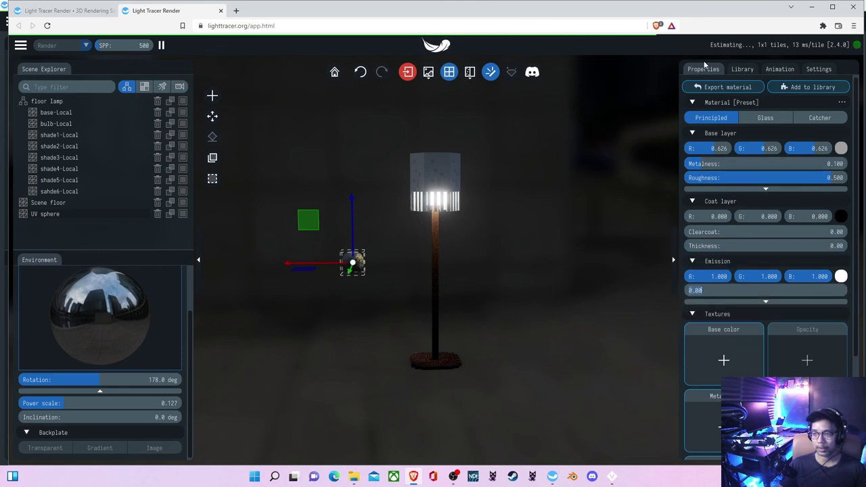
text(0.07)
key(Return)
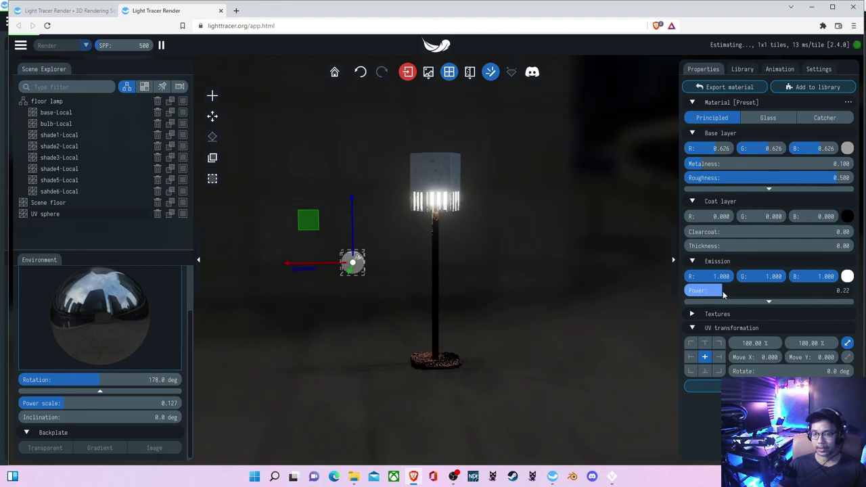
drag(711, 292, 776, 294)
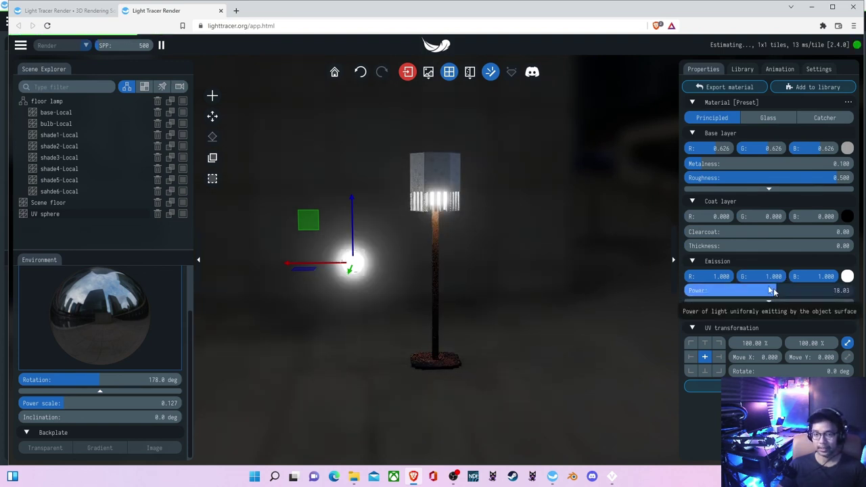
drag(285, 267, 264, 267)
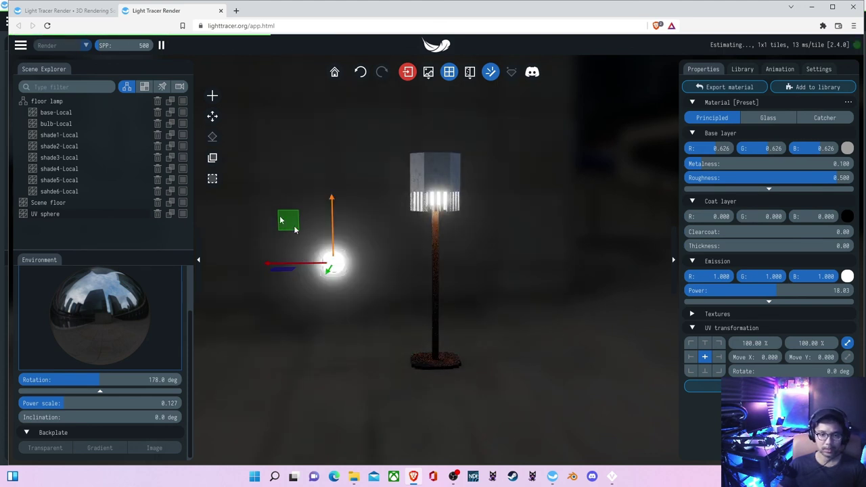
Switch the UV sphere's visibility to the mode that hides it from the camera while it keeps lighting the lamp.
click(183, 213)
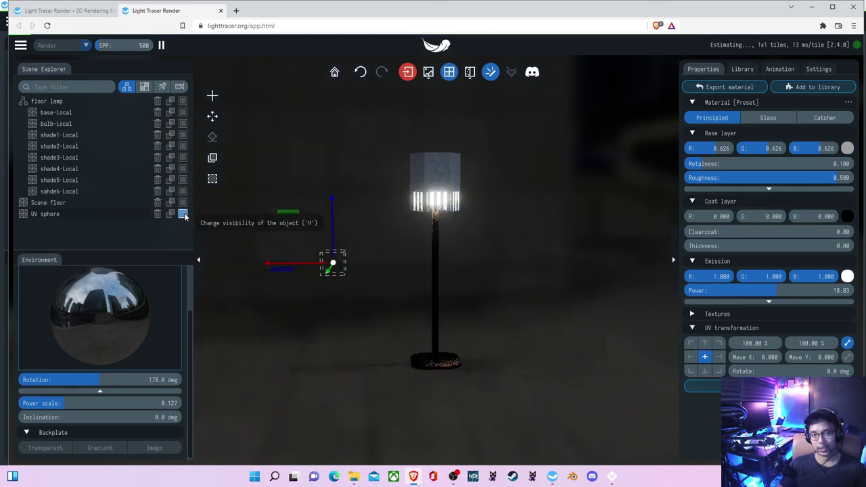
click(183, 213)
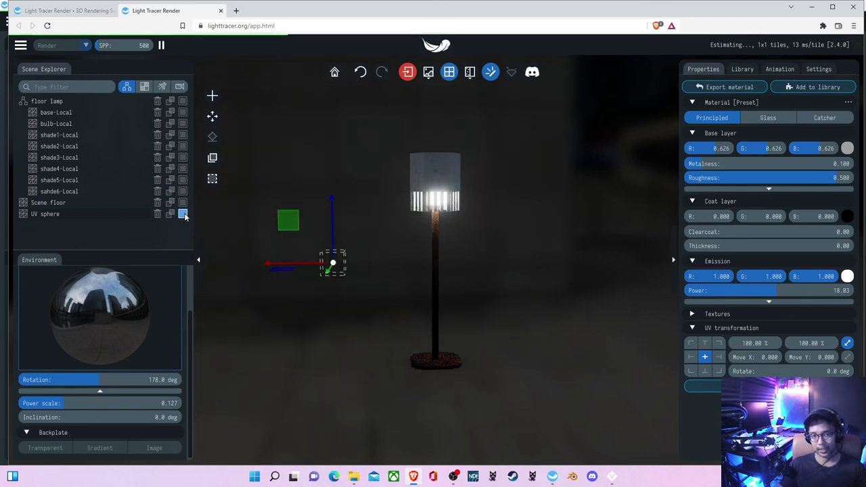
click(182, 214)
click(182, 213)
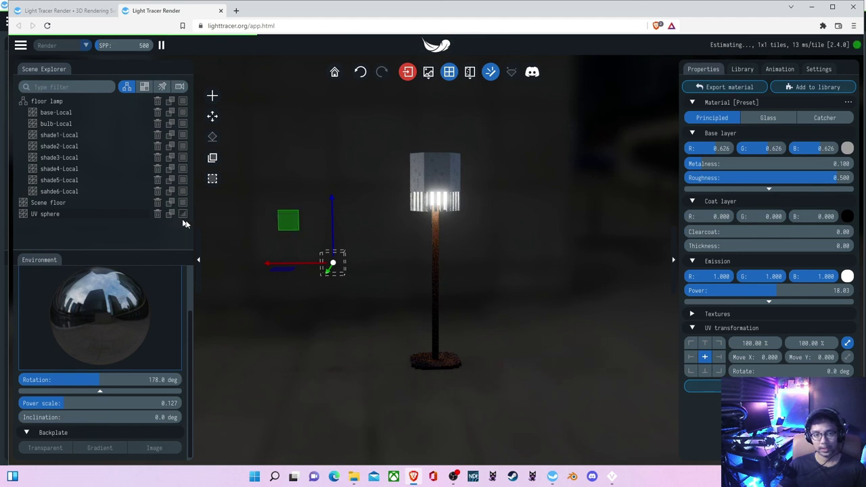
Move the hidden sphere light up to shade height and farther from the lamp, with its emission power at 33.73.
drag(266, 265, 291, 264)
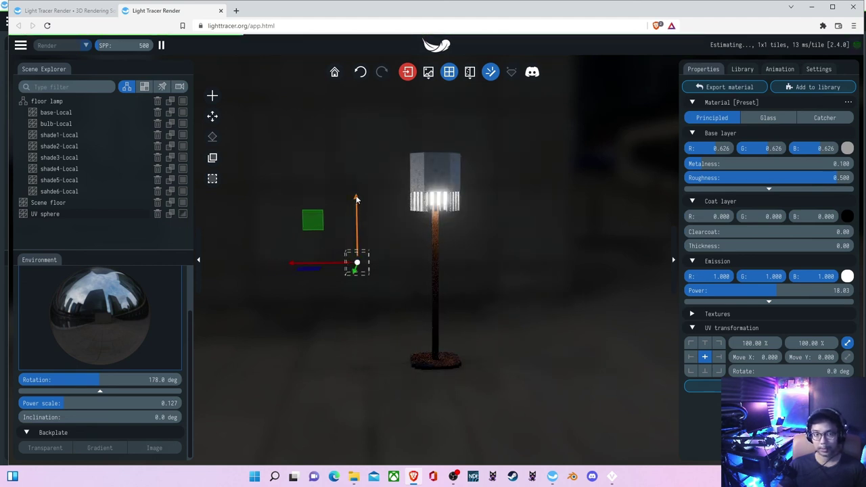
drag(356, 200, 356, 150)
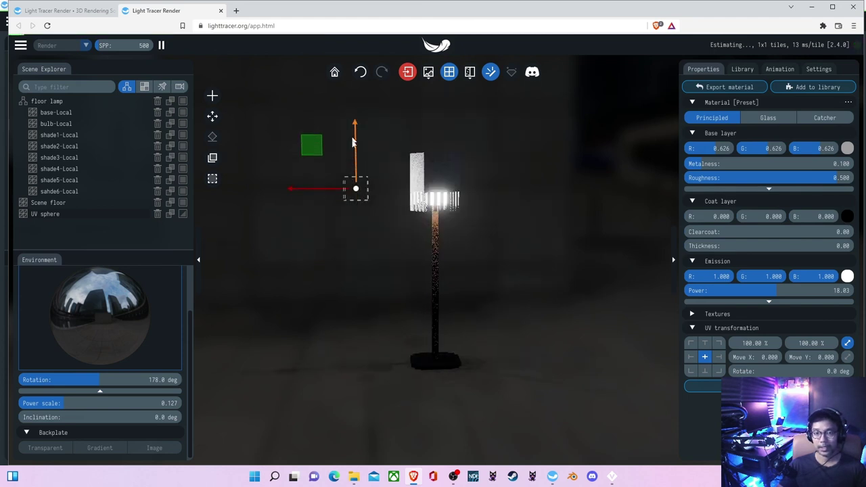
drag(288, 190, 245, 188)
drag(432, 223, 494, 223)
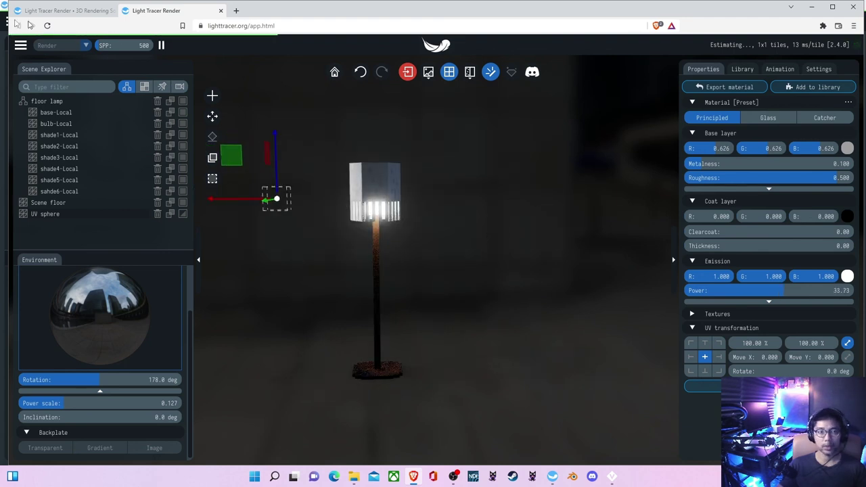
Set the render resolution to the 16:9 ratio at 1920 by 1080 px.
click(20, 45)
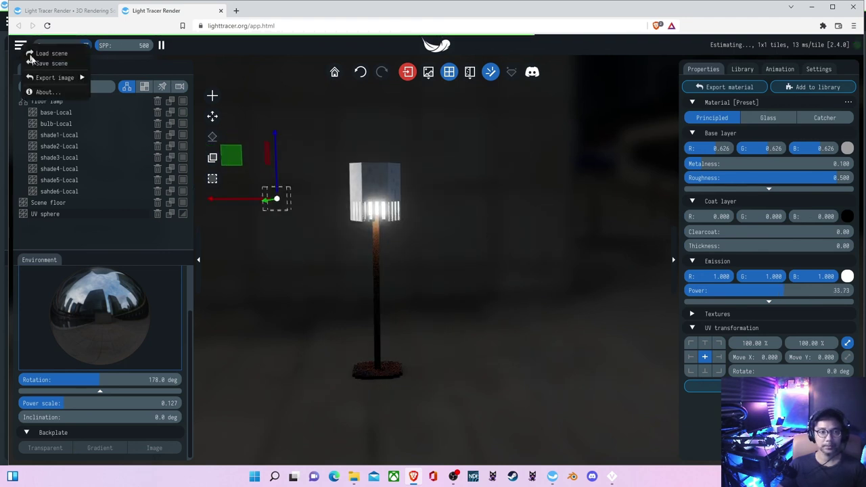
mouse_move(48, 79)
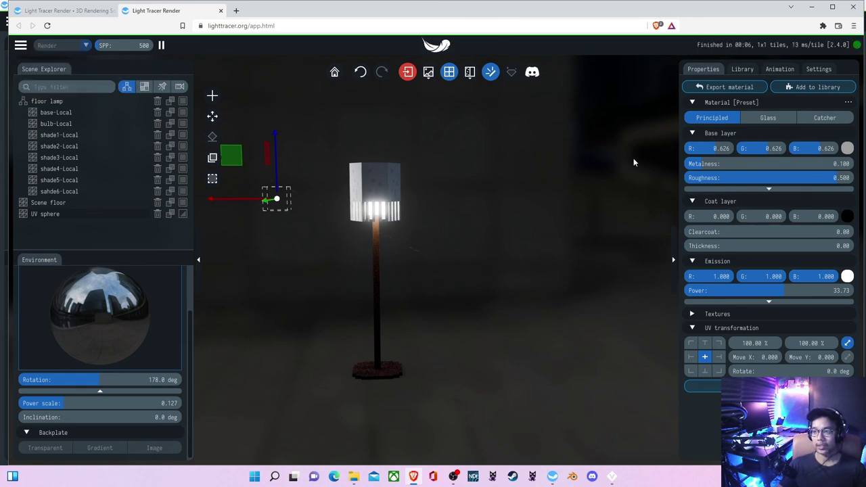
click(818, 69)
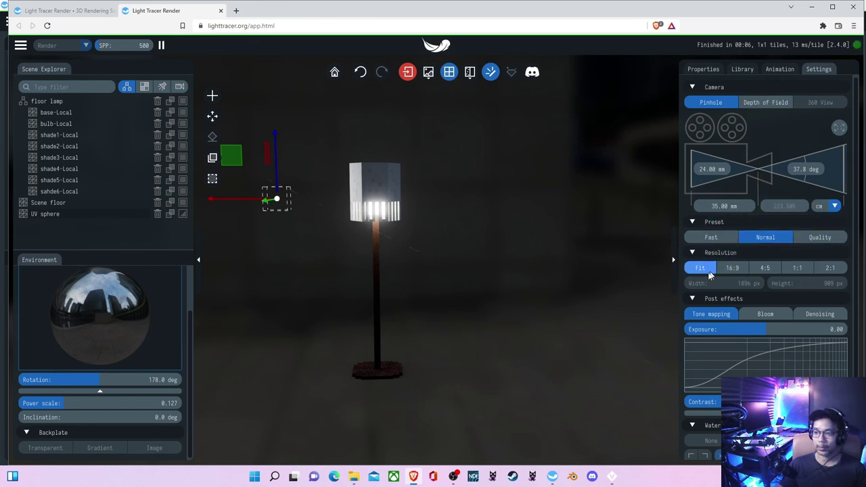
click(742, 271)
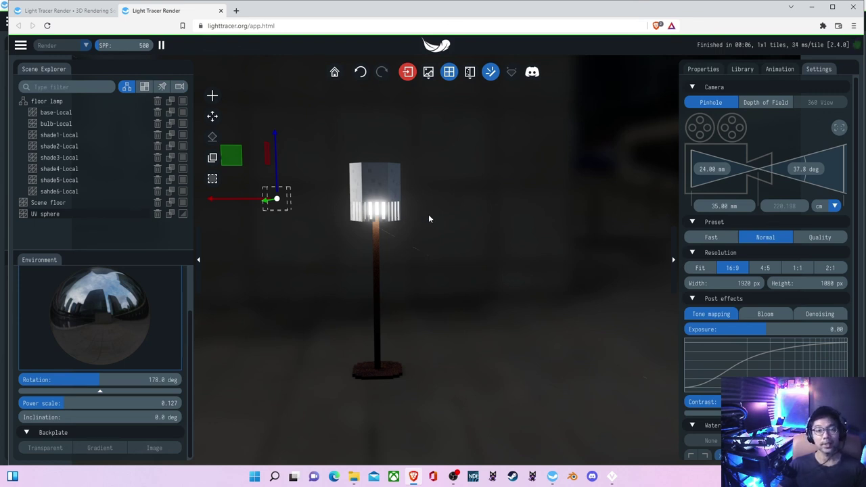
scroll(427, 214, down, 2)
scroll(427, 215, up, 1)
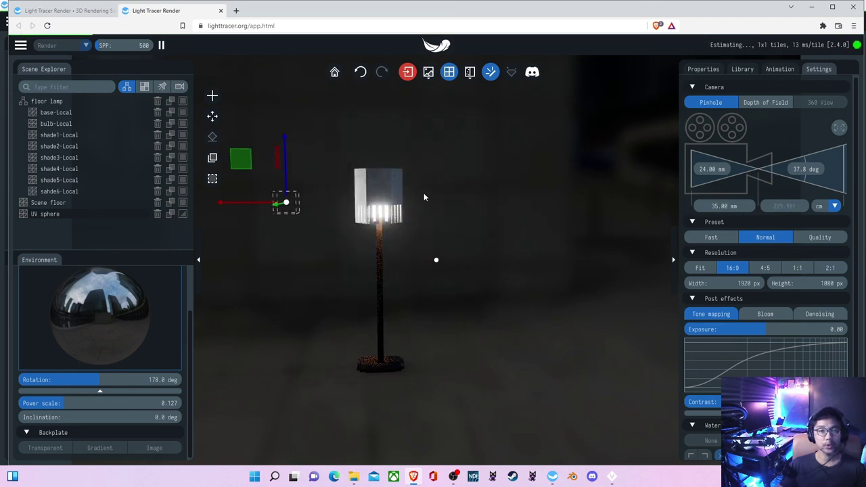